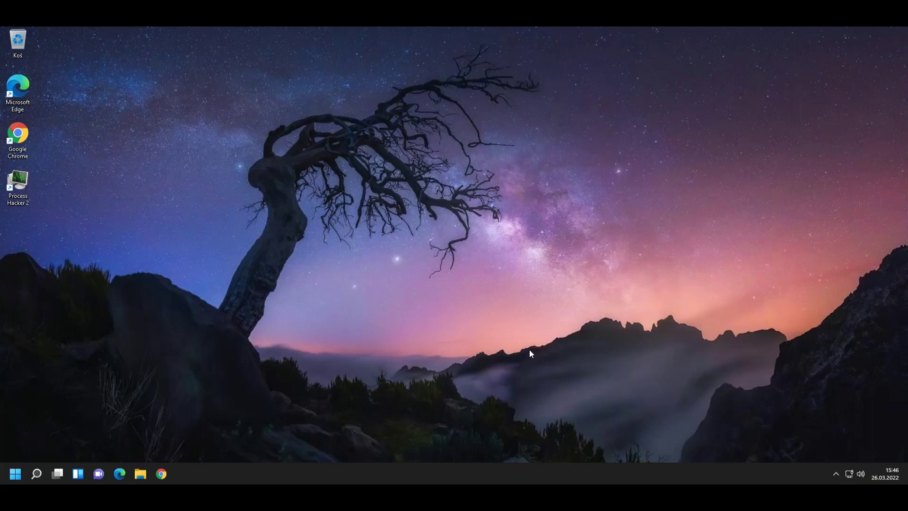
# Search Google in Chrome for 'virtual box' and open the official virtualbox.org site.
pyautogui.click(162, 474)
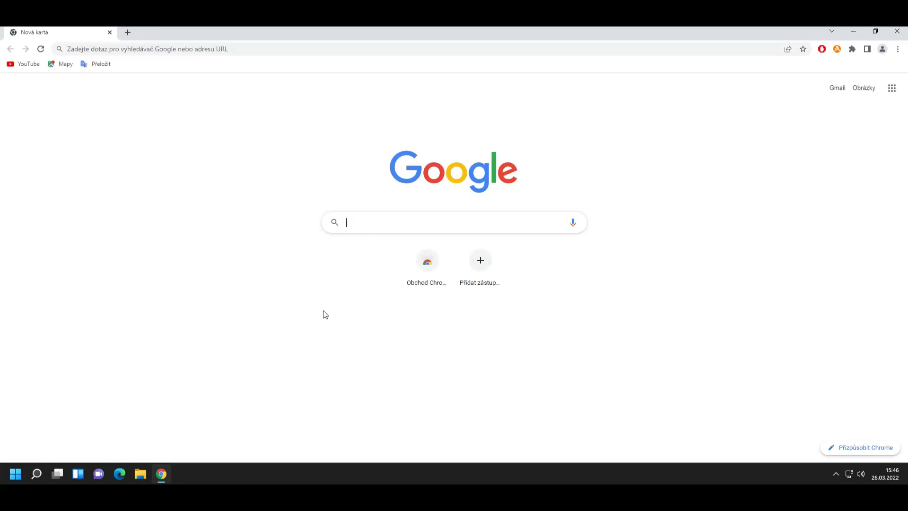
pyautogui.write('virtual box')
pyautogui.press('Return')
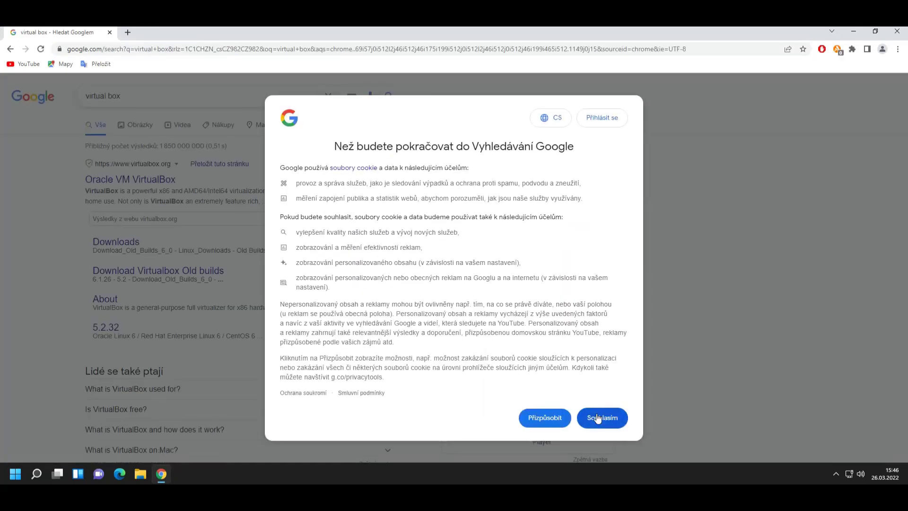
pyautogui.click(615, 418)
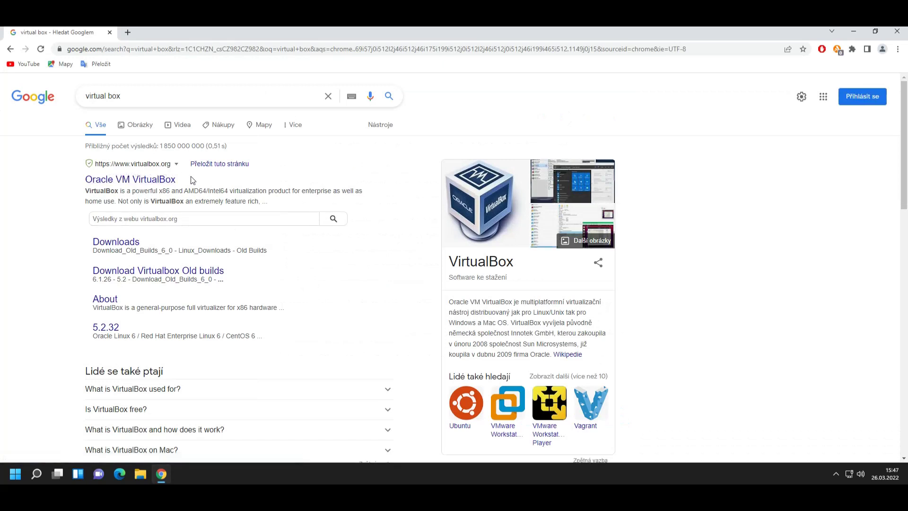
pyautogui.click(156, 179)
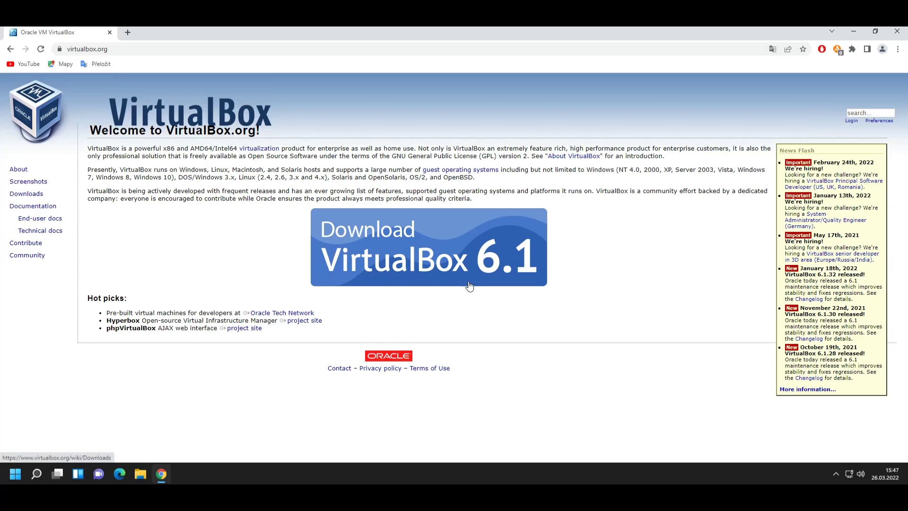
# Download the VirtualBox 6.1 installer for Windows hosts from the virtualbox.org Downloads page.
pyautogui.click(523, 283)
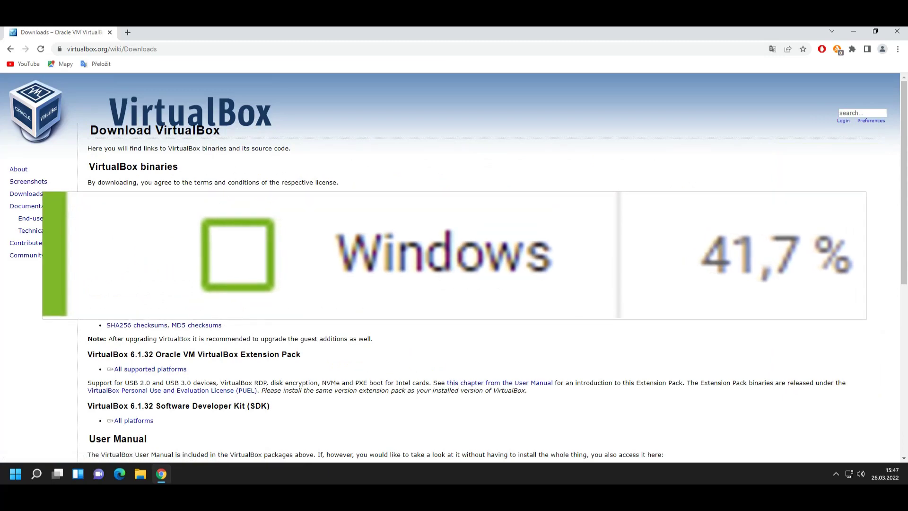
pyautogui.tripleClick(157, 243)
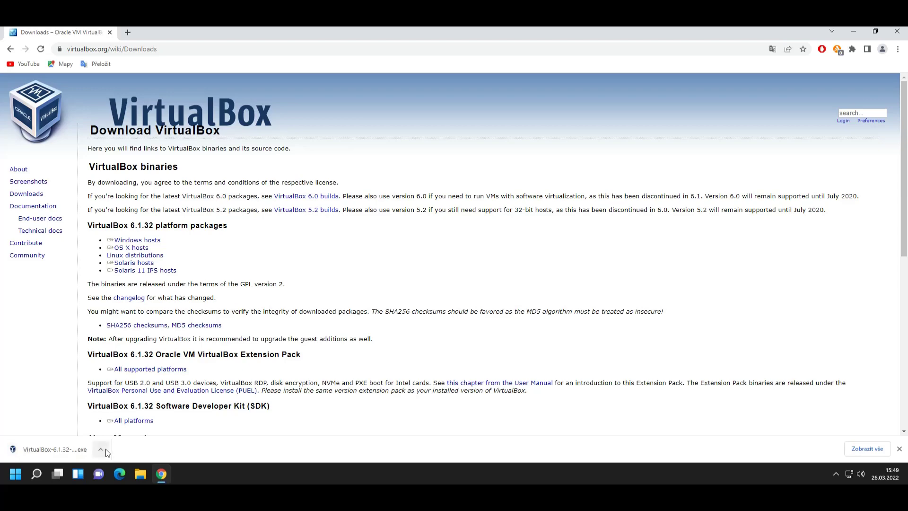
# Show VirtualBox-6.1.32-149290-Win.exe in its folder and launch the installer.
pyautogui.click(104, 451)
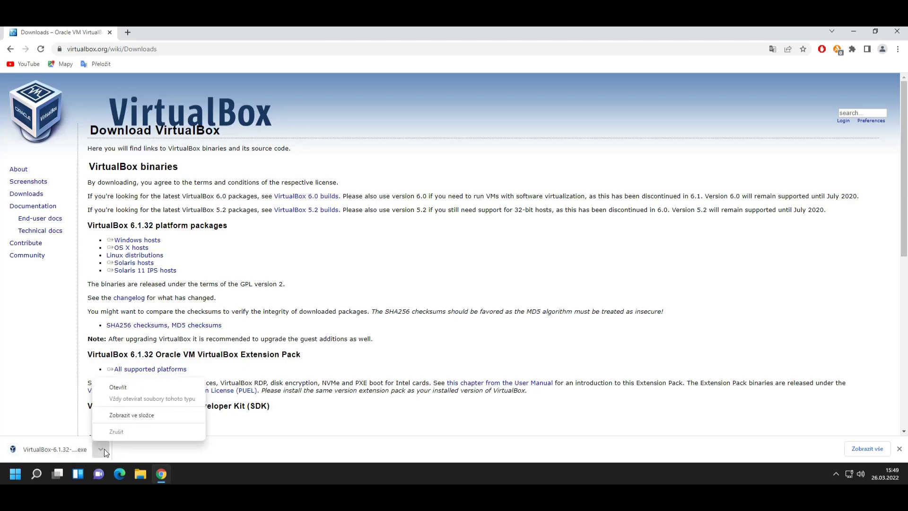
pyautogui.click(132, 414)
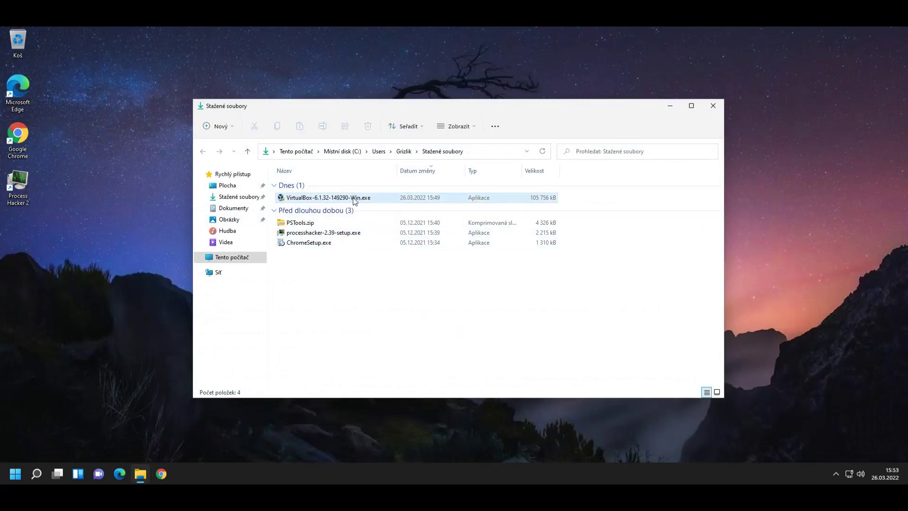
pyautogui.doubleClick(354, 198)
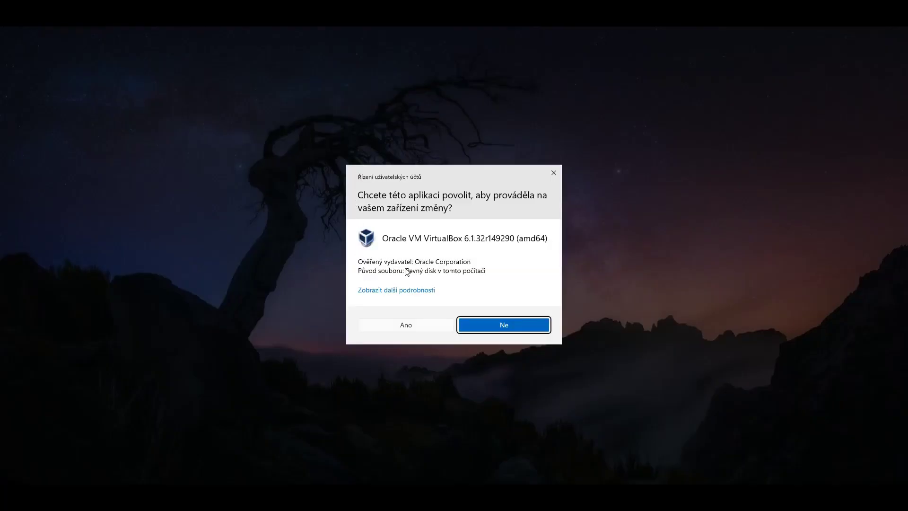
# Allow the installer and install VirtualBox 6.1.32 with default features, shortcuts and network interfaces.
pyautogui.click(400, 327)
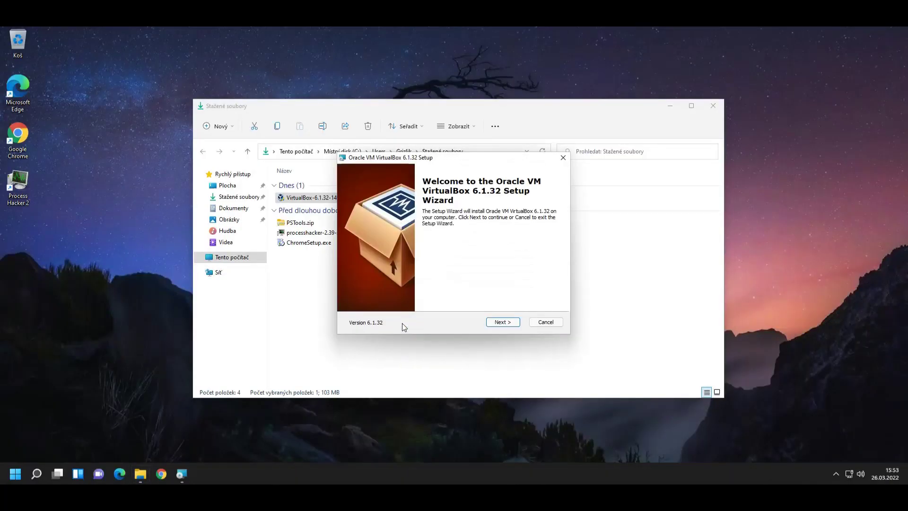
pyautogui.click(670, 106)
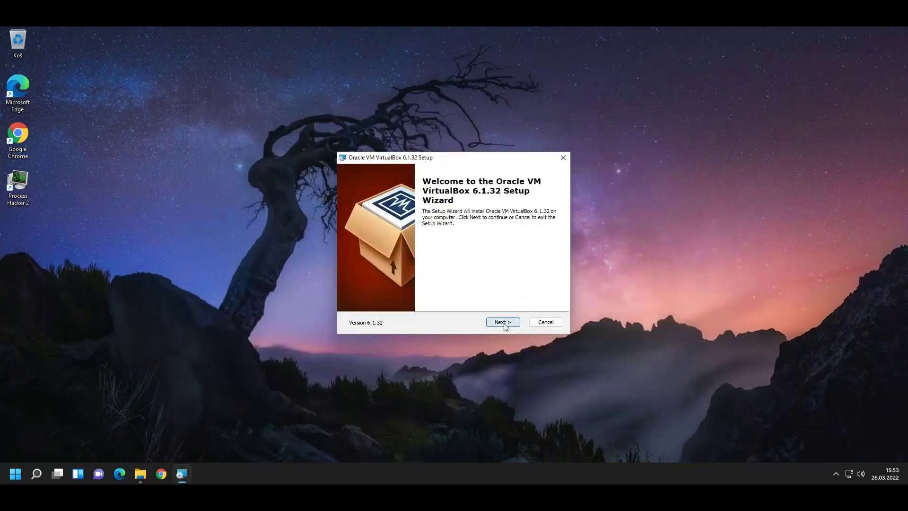
pyautogui.click(504, 324)
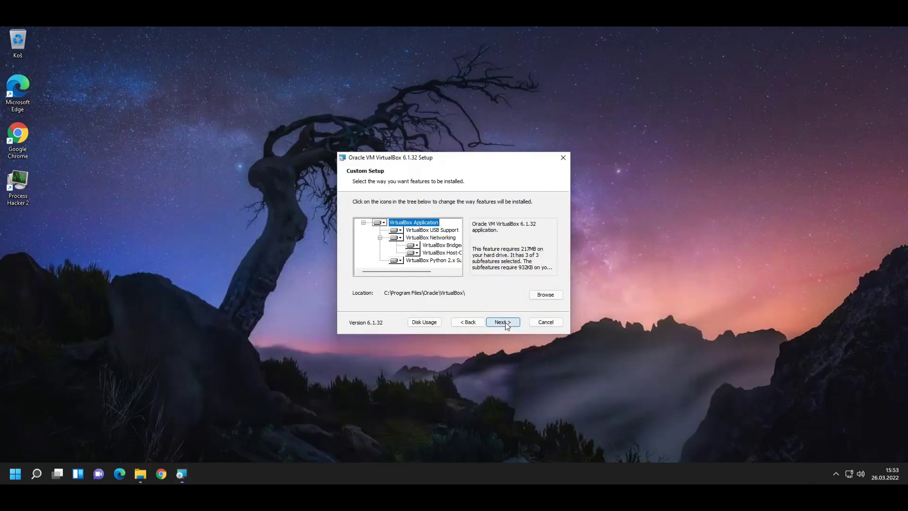
pyautogui.click(503, 322)
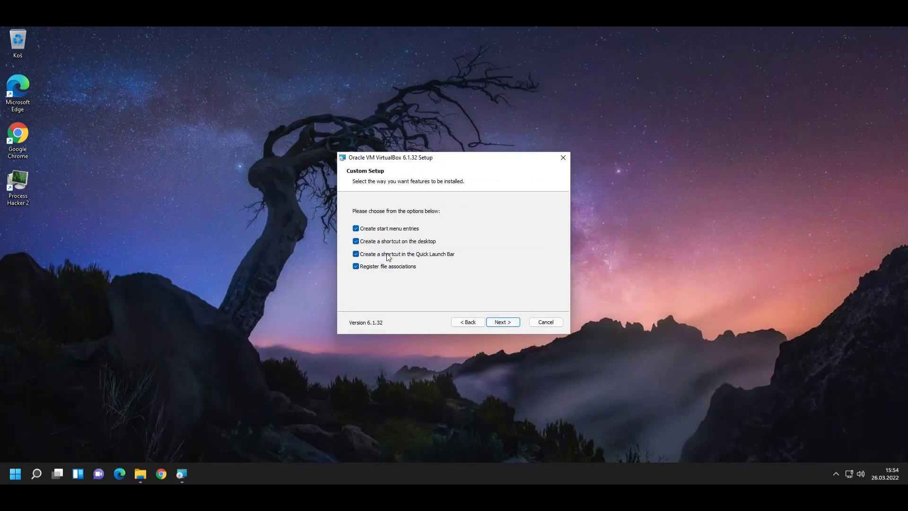
pyautogui.click(504, 321)
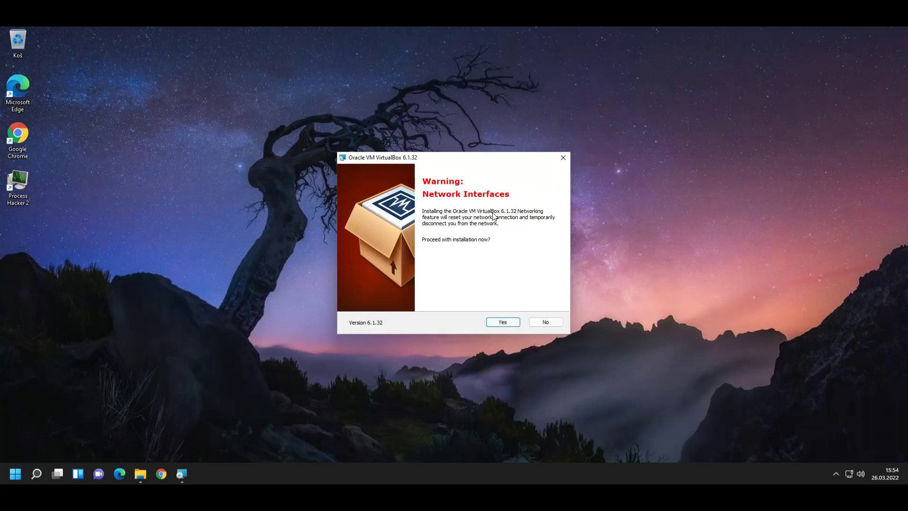
pyautogui.click(505, 323)
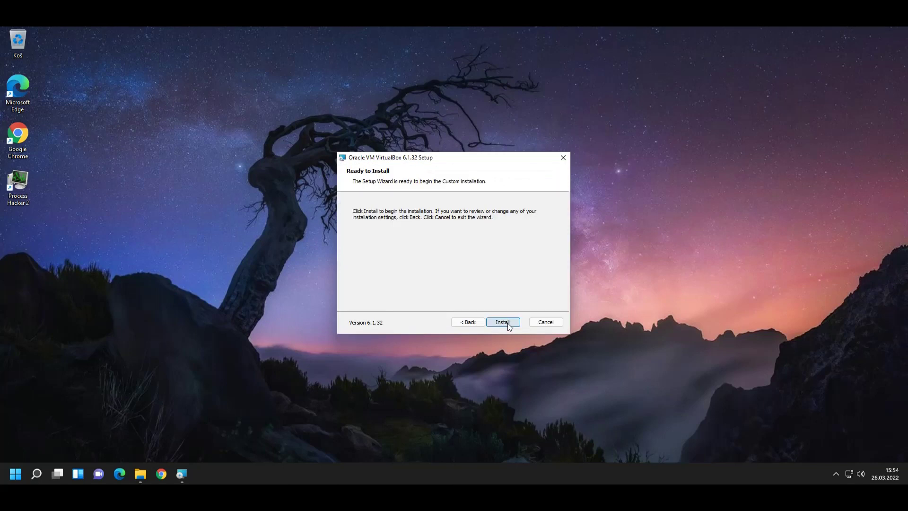
pyautogui.click(508, 324)
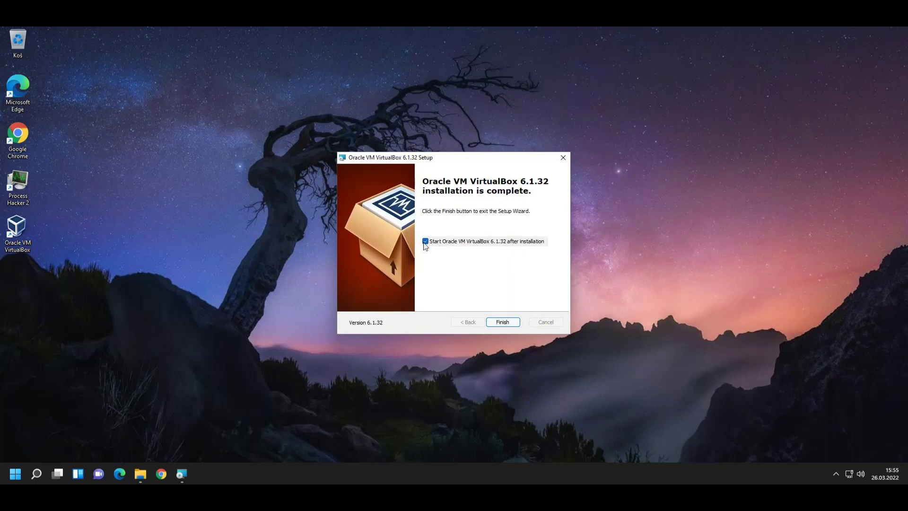
pyautogui.click(503, 323)
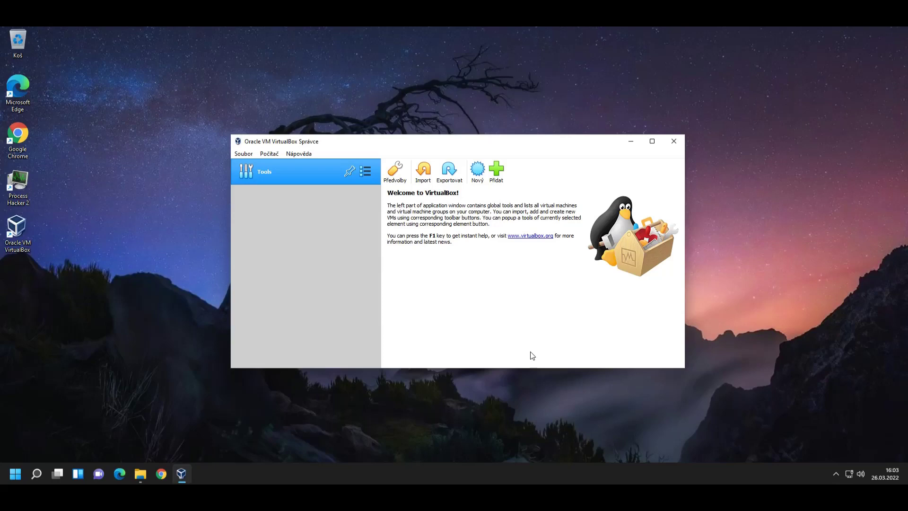
# Close VirtualBox and Explorer, search Google for 'windows 10 download' and open Microsoft's page.
pyautogui.click(674, 141)
pyautogui.click(141, 473)
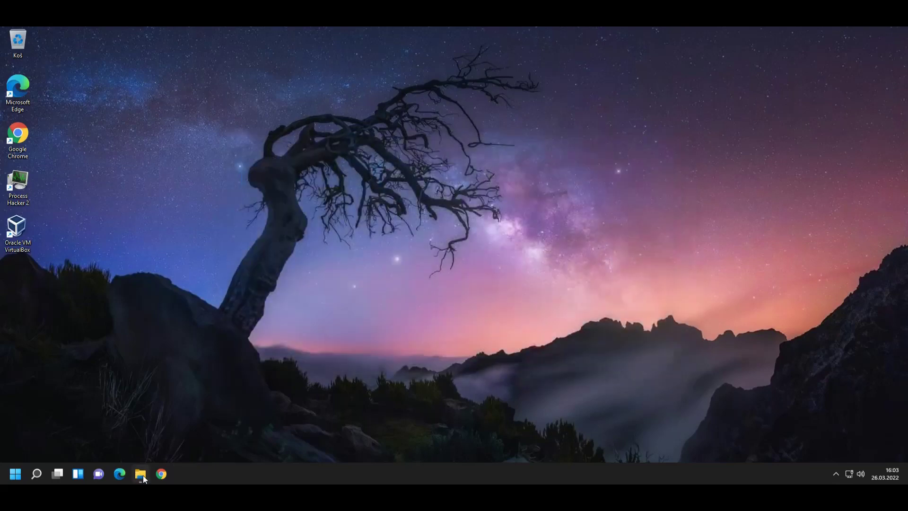
pyautogui.click(713, 105)
pyautogui.click(163, 470)
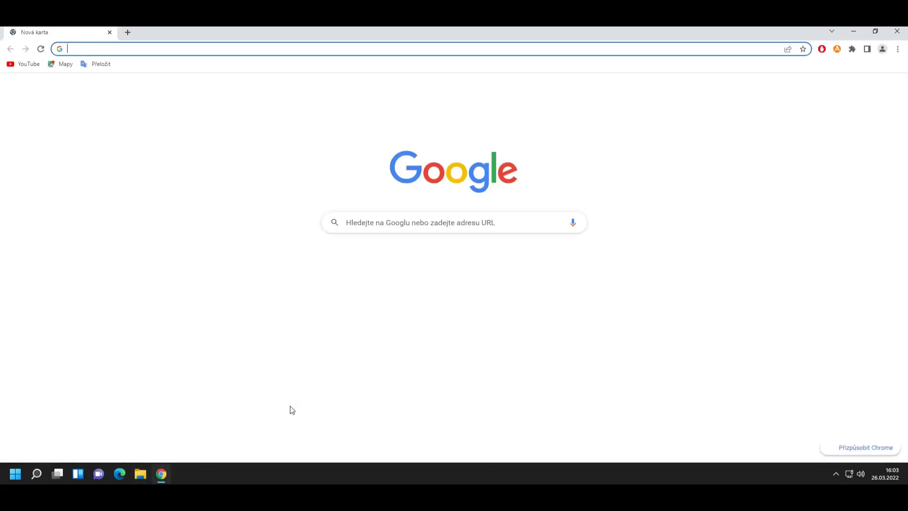
pyautogui.click(359, 224)
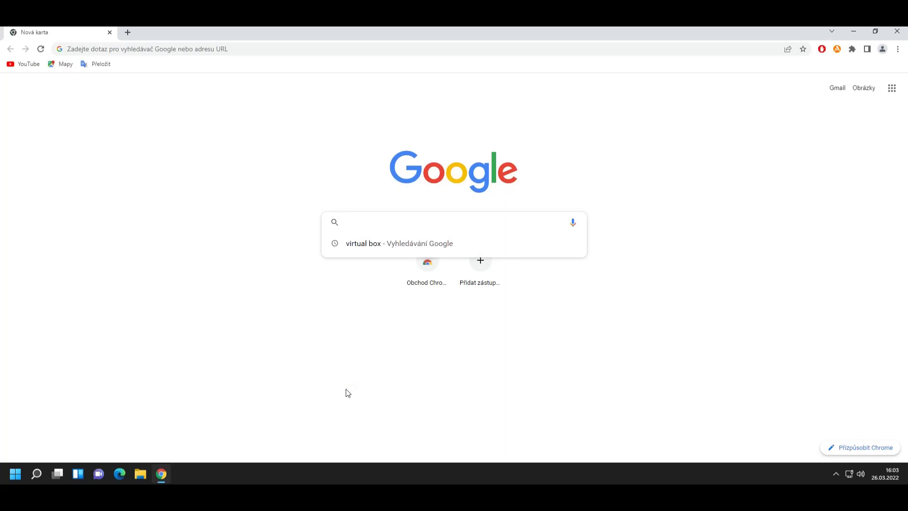
pyautogui.write('windows 10 download')
pyautogui.press('Return')
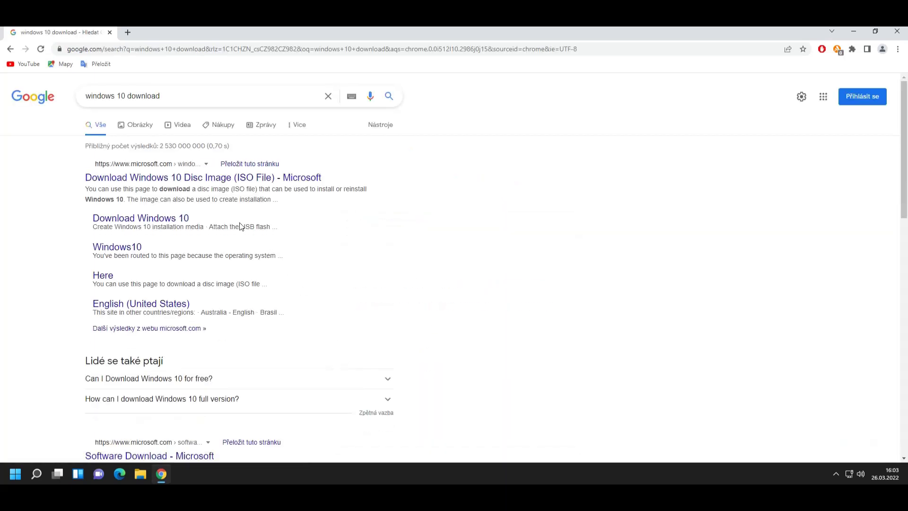
pyautogui.click(200, 182)
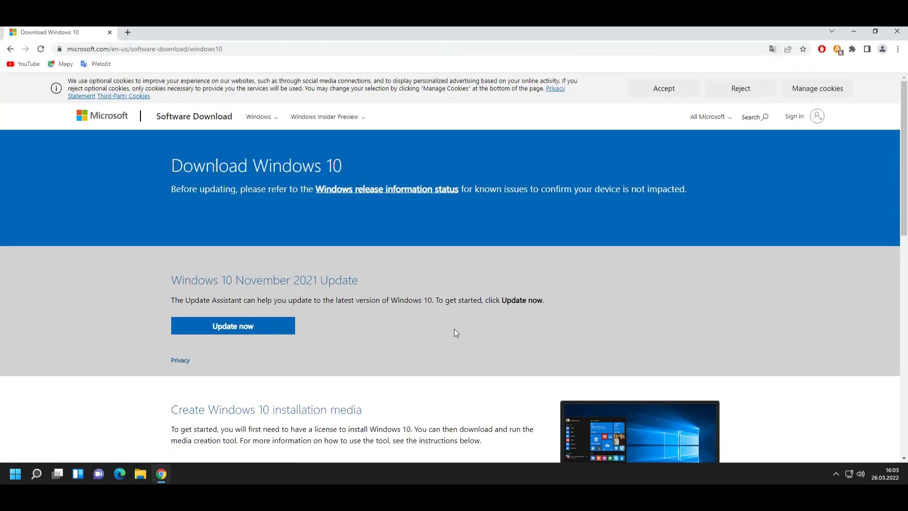
# Download the Windows 10 Media Creation Tool and show MediaCreationTool21H2.exe in its folder.
pyautogui.scroll(-5, 454, 329)
pyautogui.scroll(3, 456, 334)
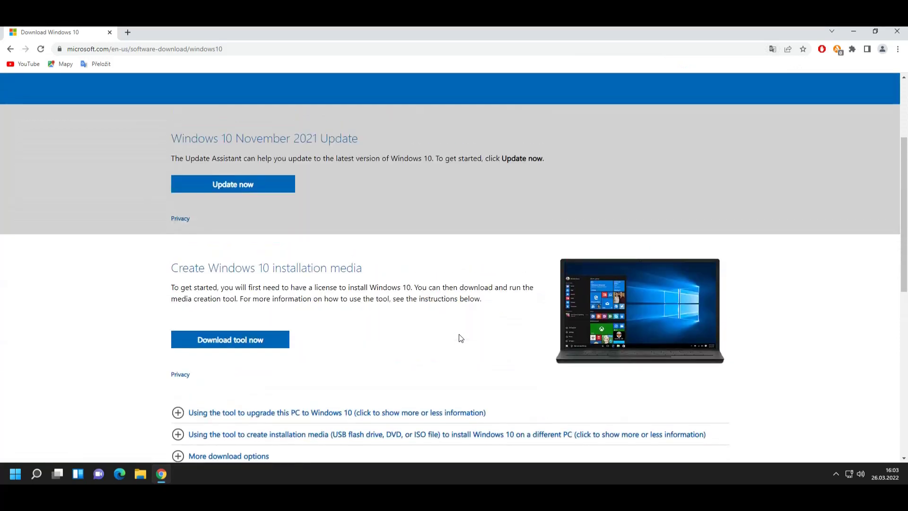
pyautogui.moveTo(175, 268); pyautogui.dragTo(355, 271)
pyautogui.click(361, 273)
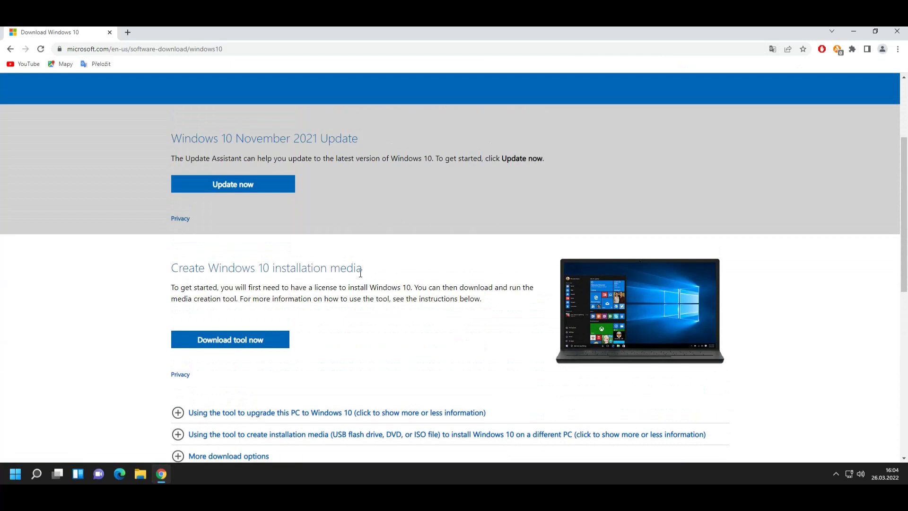
pyautogui.click(226, 342)
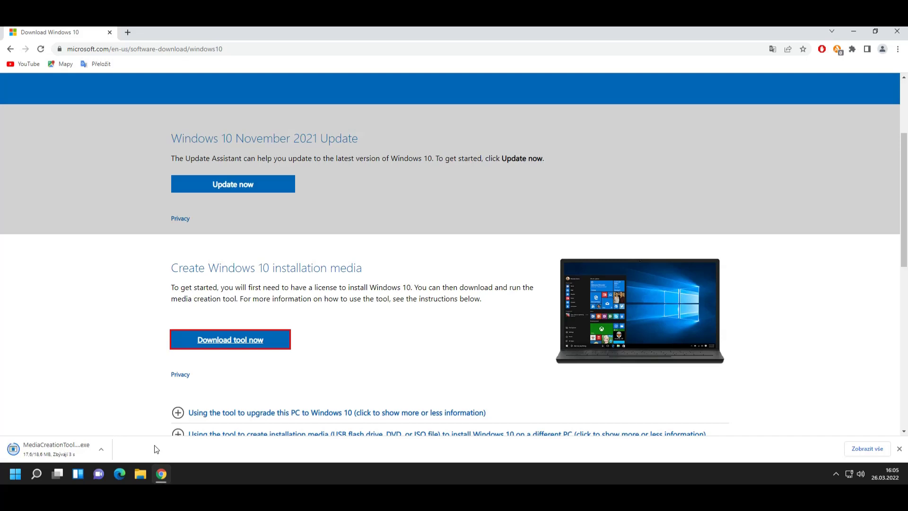
pyautogui.click(106, 450)
pyautogui.click(130, 416)
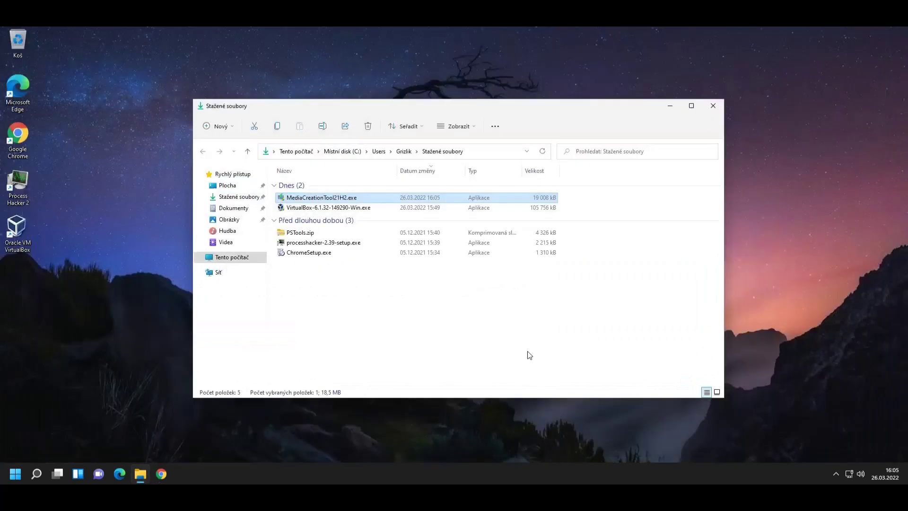
# Launch the Media Creation Tool with admin permission and accept the license terms.
pyautogui.doubleClick(373, 197)
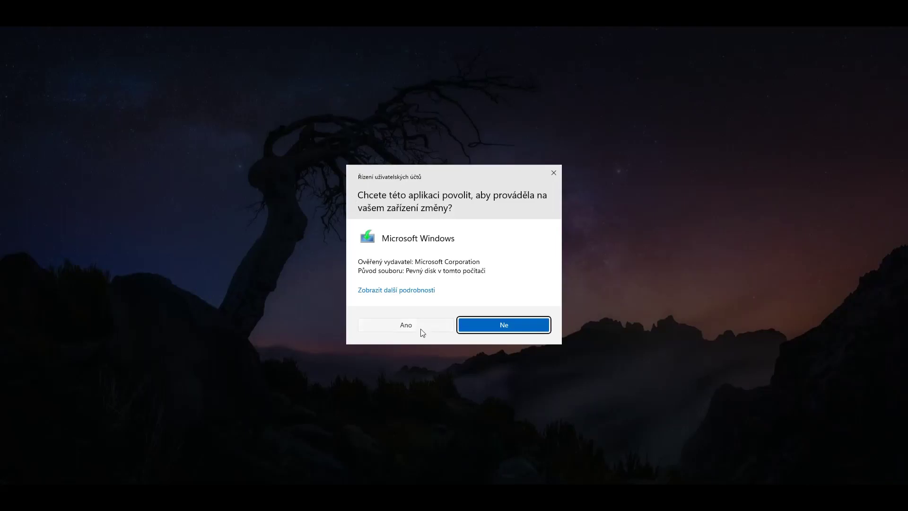
pyautogui.click(421, 328)
pyautogui.click(671, 106)
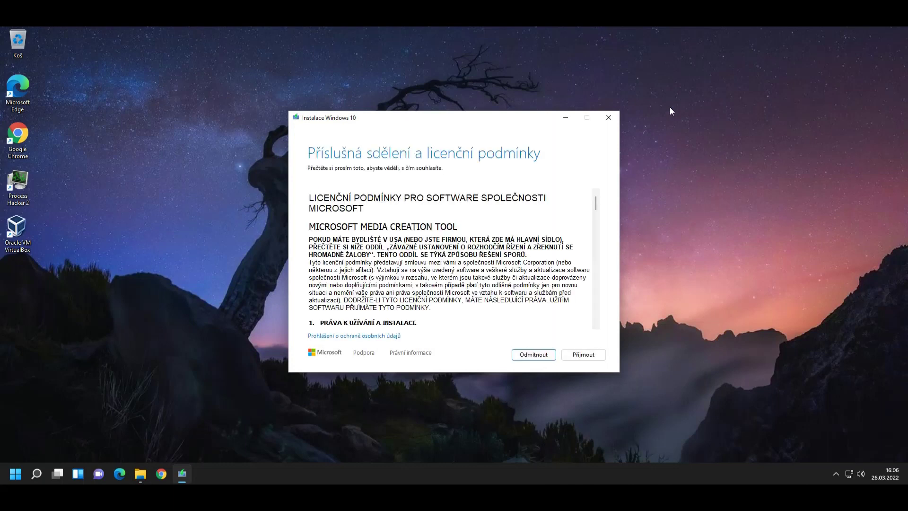
pyautogui.click(579, 354)
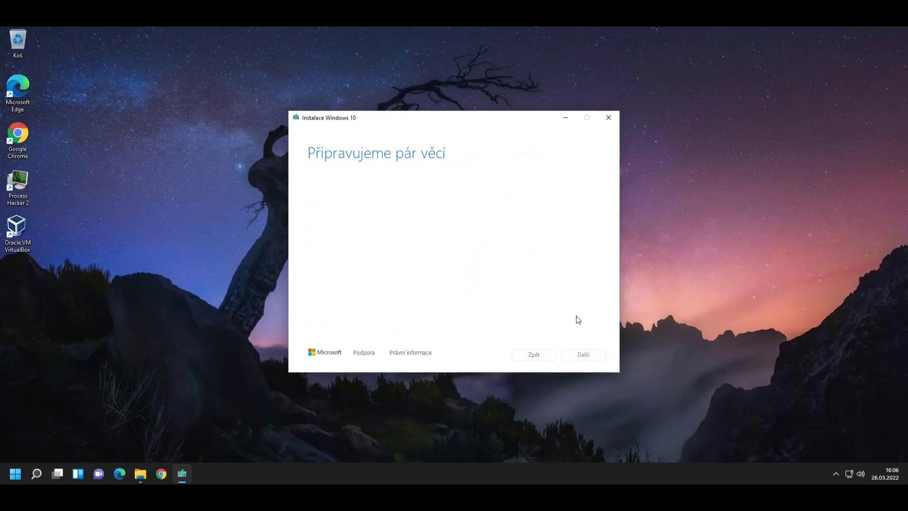
# Choose creating installation media for another PC and continue.
pyautogui.click(340, 202)
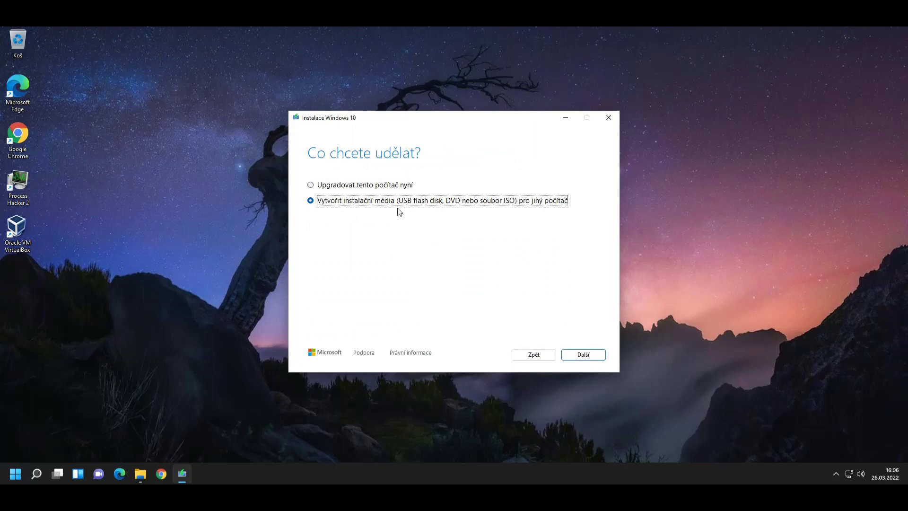
pyautogui.click(379, 189)
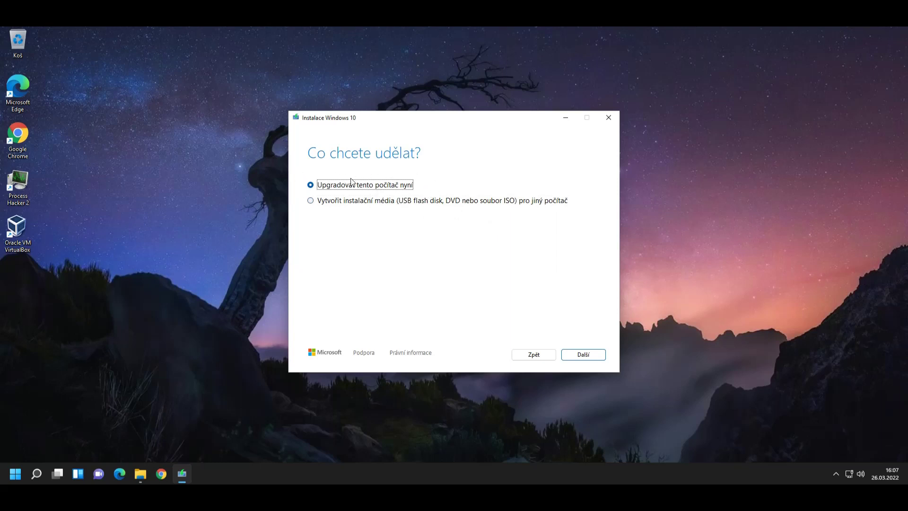
pyautogui.click(346, 201)
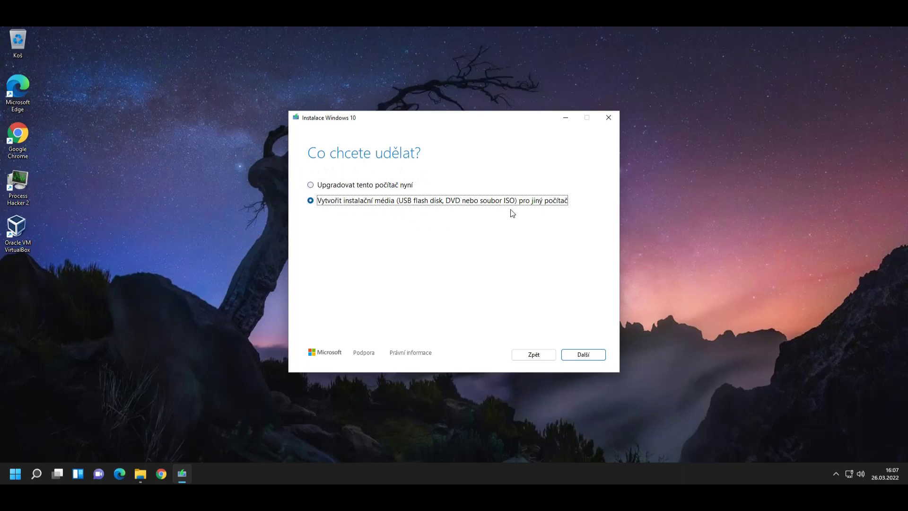
pyautogui.click(587, 356)
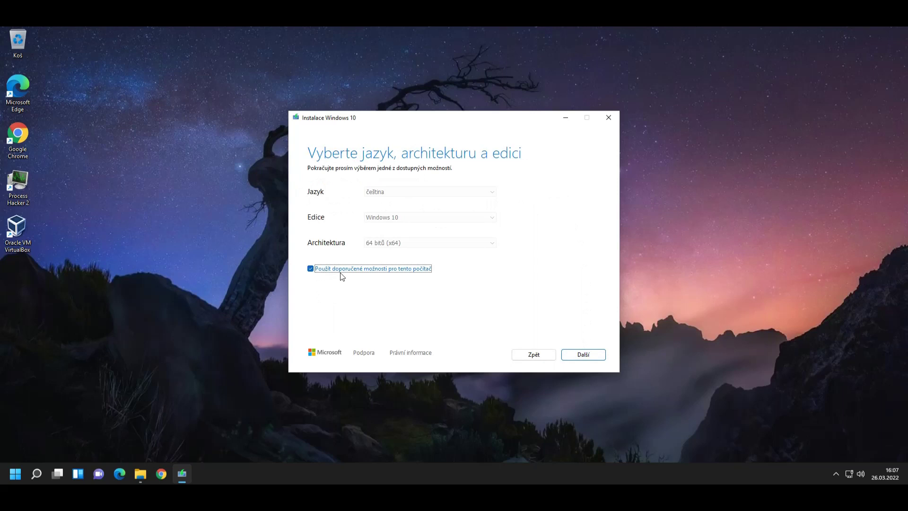
# Review the language, edition and architecture lists, keeping the recommended Czech 64-bit settings.
pyautogui.click(311, 268)
pyautogui.click(441, 244)
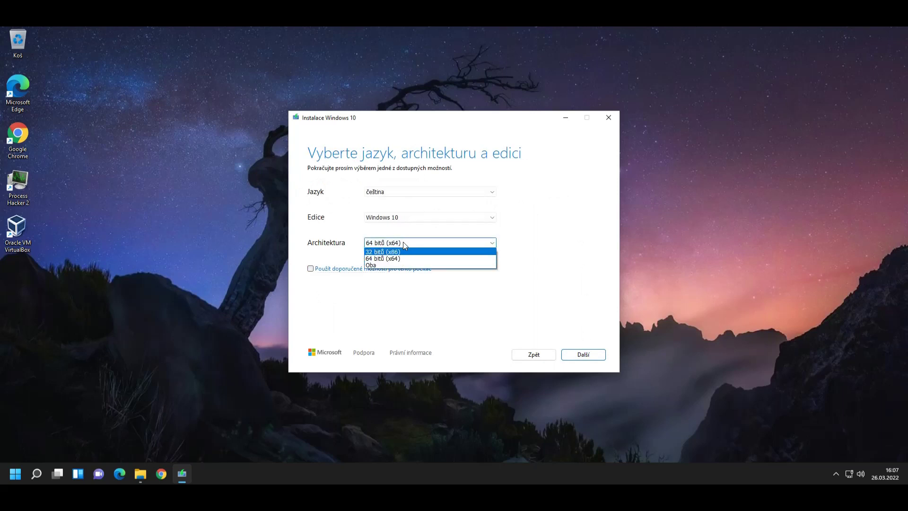
pyautogui.click(406, 217)
pyautogui.click(406, 222)
pyautogui.click(408, 193)
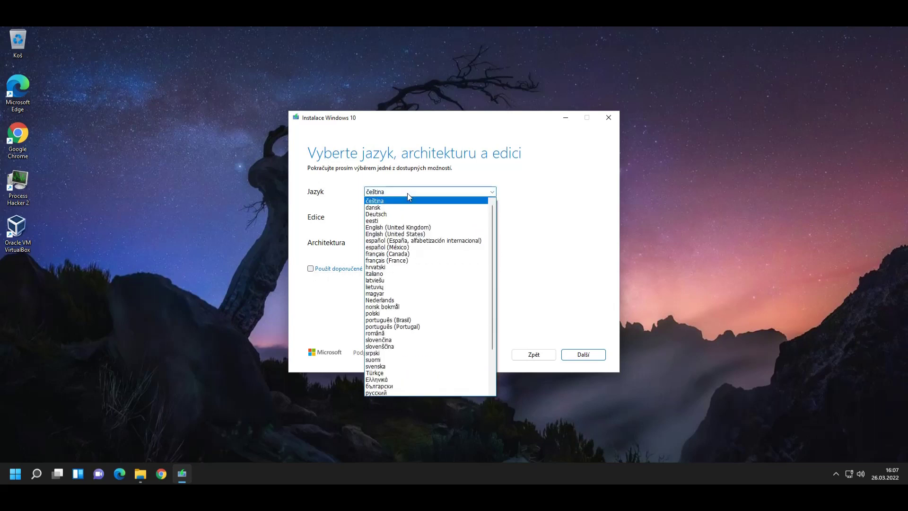
pyautogui.click(409, 201)
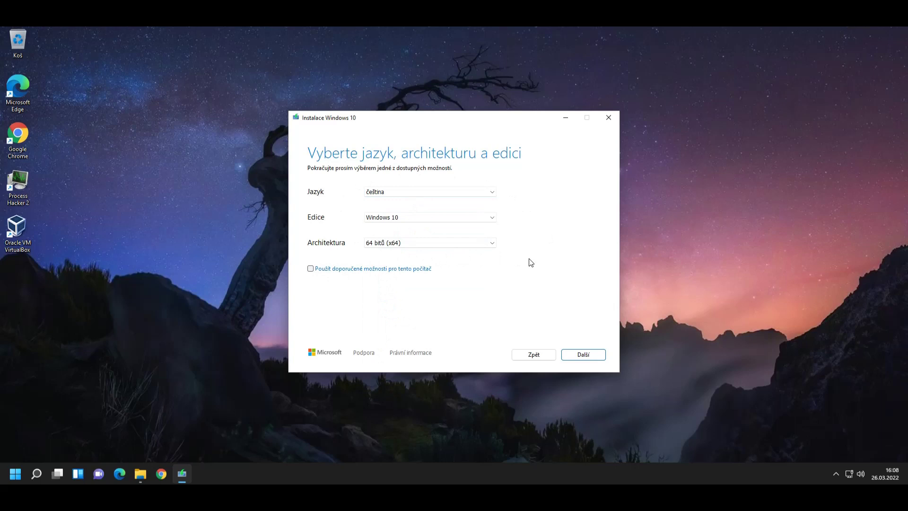
pyautogui.click(311, 269)
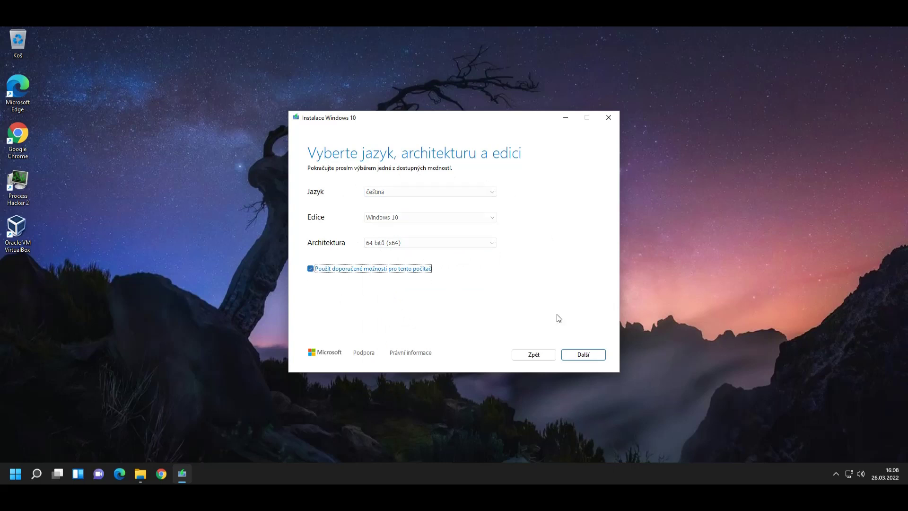
# Pick the ISO file media type and proceed to choose its save location.
pyautogui.click(584, 356)
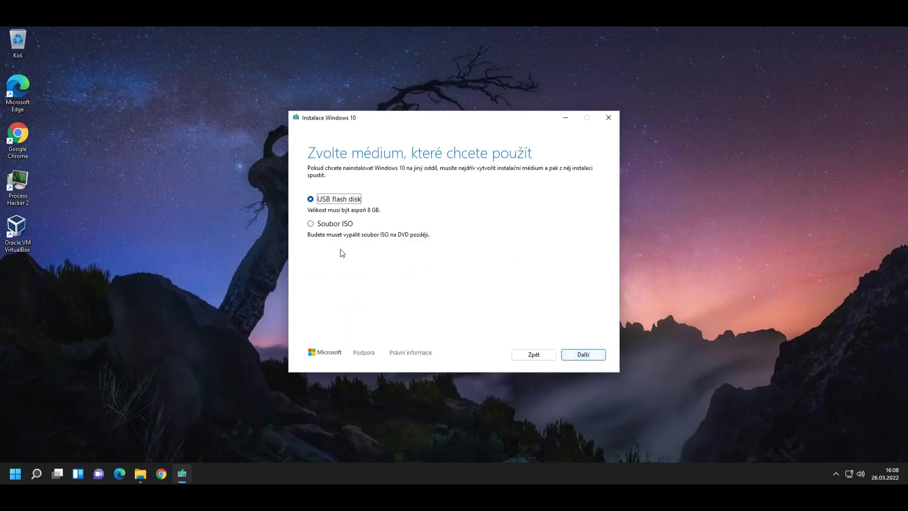
pyautogui.click(346, 227)
pyautogui.click(580, 356)
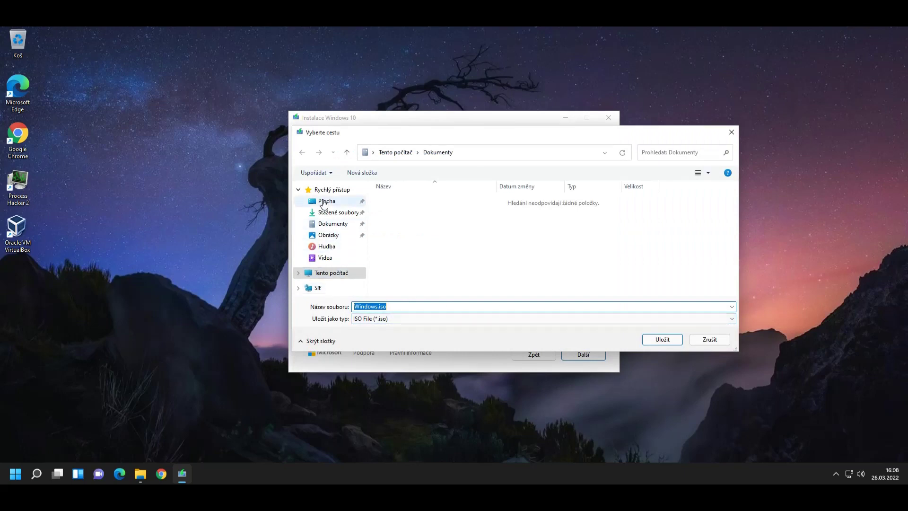
# Save the ISO to the Desktop as 'Windows 10.iso' and download it.
pyautogui.click(324, 202)
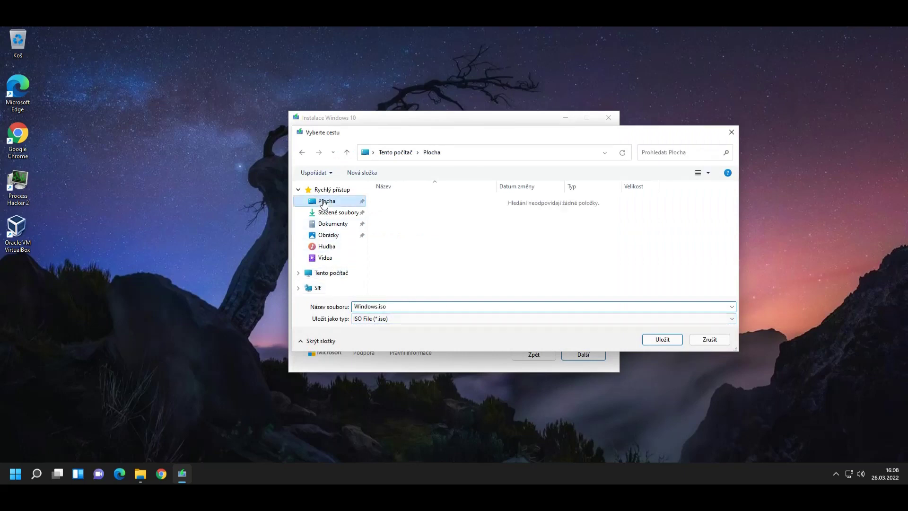
pyautogui.click(379, 307)
pyautogui.write('10')
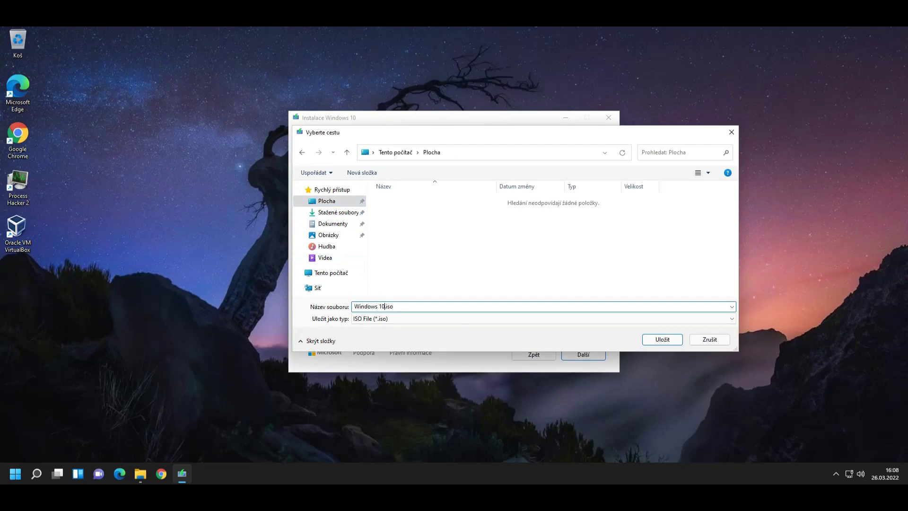
pyautogui.click(662, 340)
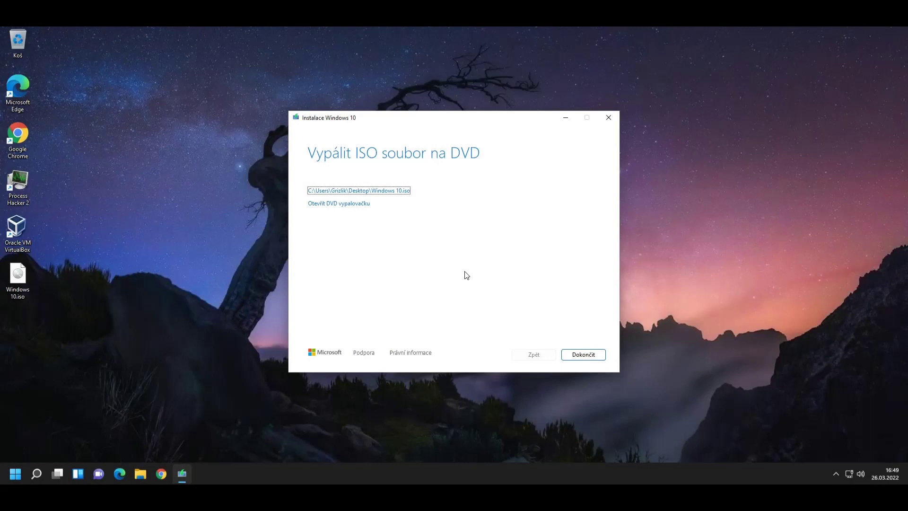
# Finish the Media Creation Tool and launch VirtualBox from its desktop icon.
pyautogui.click(583, 356)
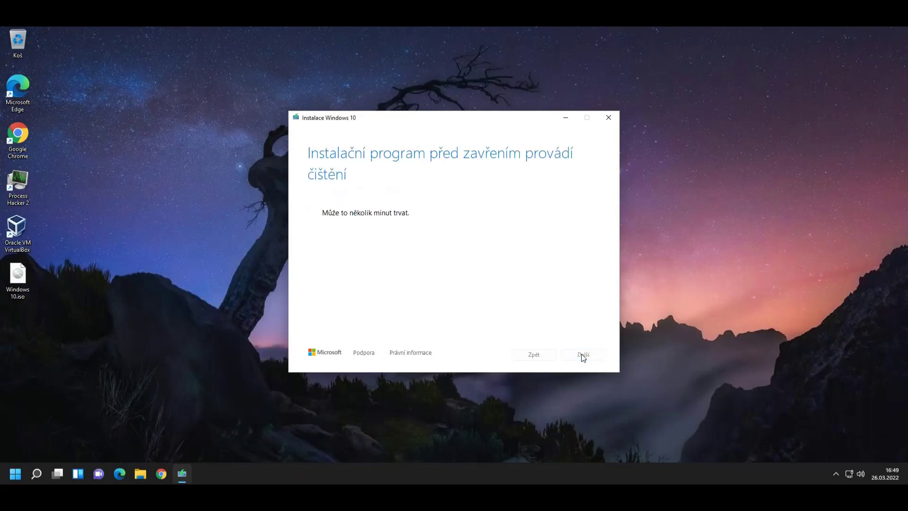
pyautogui.moveTo(128, 387); pyautogui.dragTo(4, 273)
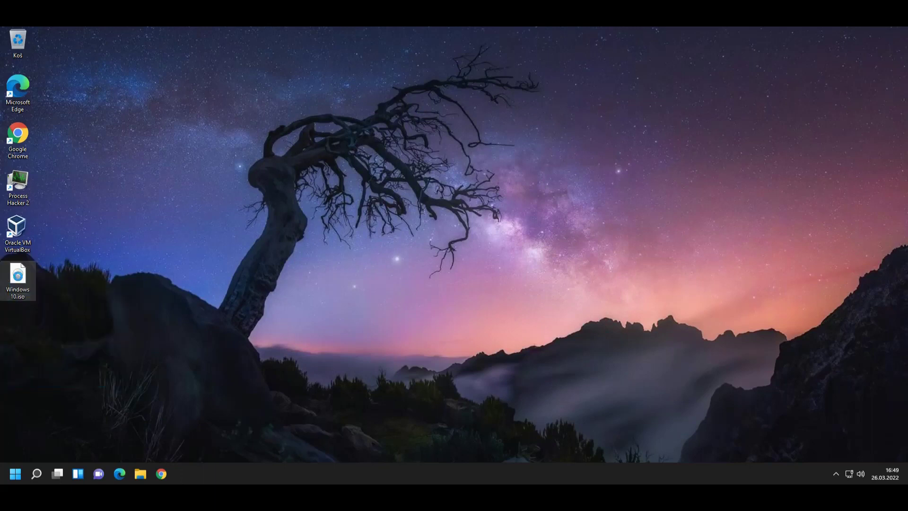
pyautogui.click(194, 222)
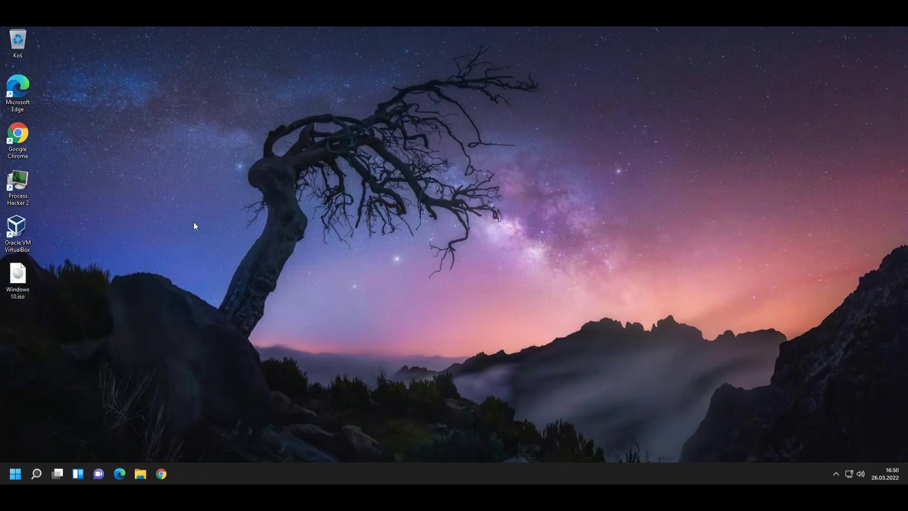
pyautogui.doubleClick(16, 230)
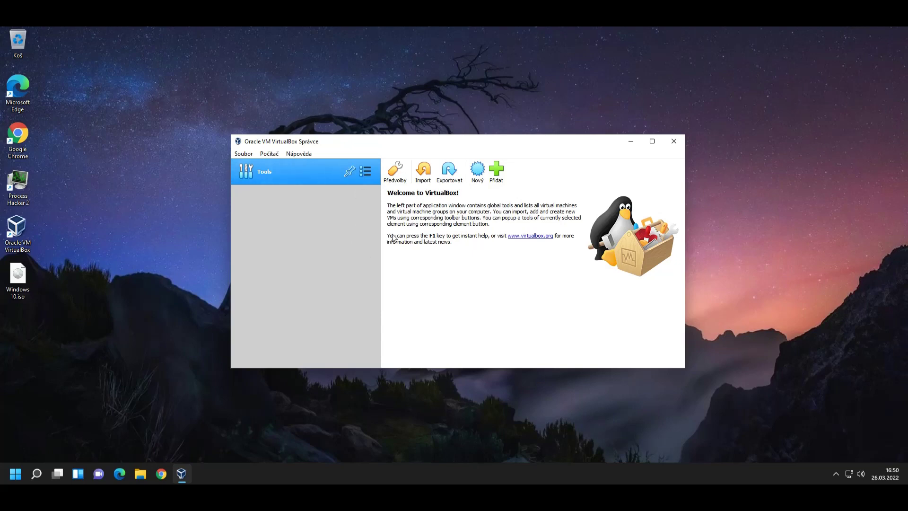
# Open VirtualBox Preferences and create a new desktop folder named 'VirtualBox'.
pyautogui.click(397, 176)
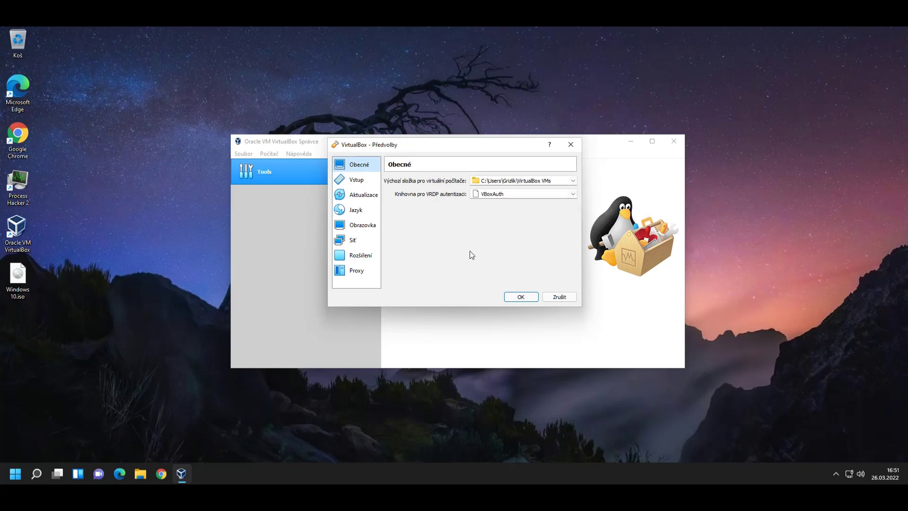
pyautogui.click(17, 321)
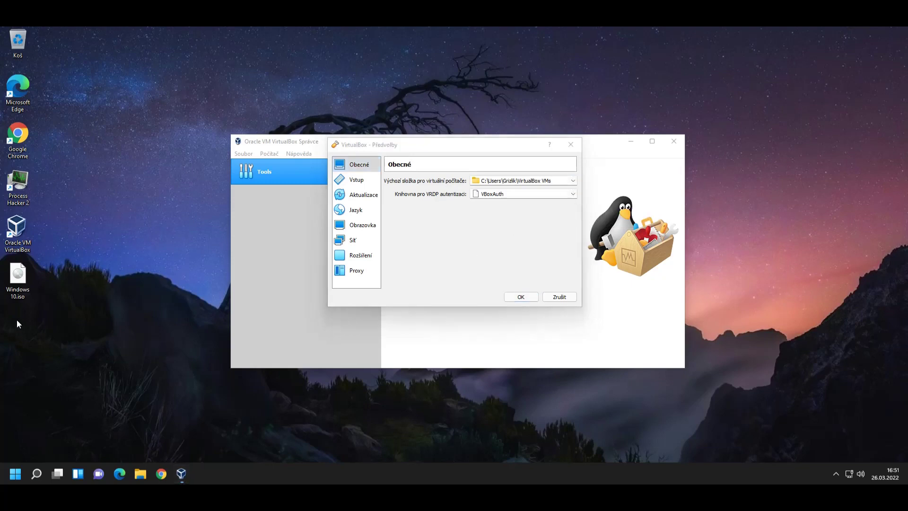
pyautogui.rightClick(16, 319)
pyautogui.moveTo(71, 260)
pyautogui.click(174, 260)
pyautogui.write('VirtualBox')
# Set the desktop VirtualBox folder as the default machine folder, then view Input settings.
pyautogui.click(573, 181)
pyautogui.click(503, 197)
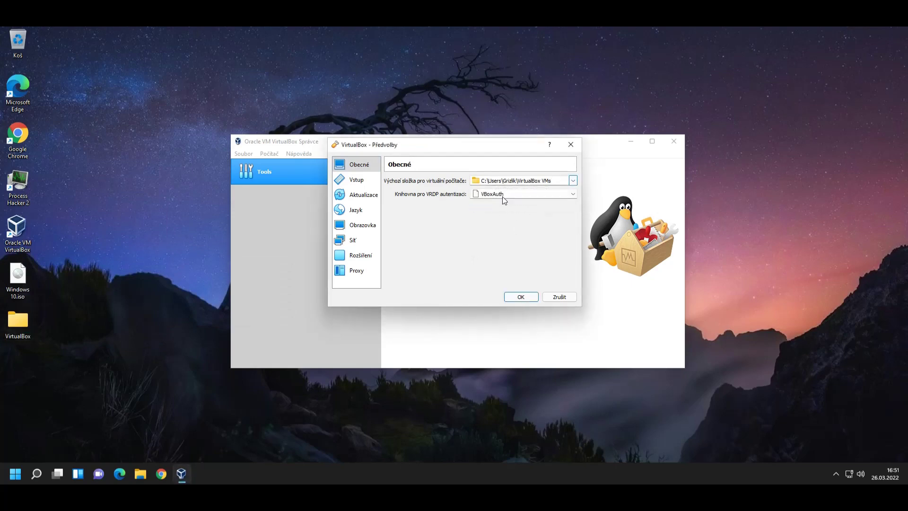
pyautogui.click(462, 230)
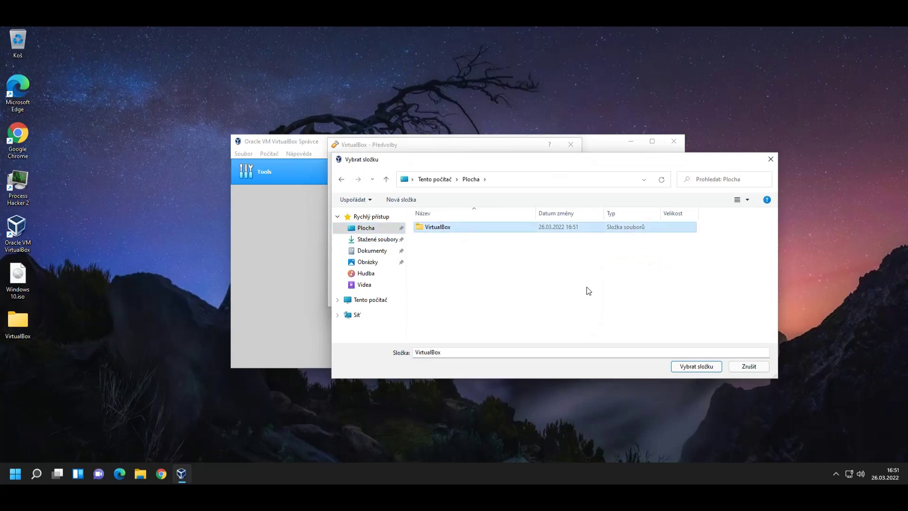
pyautogui.click(700, 370)
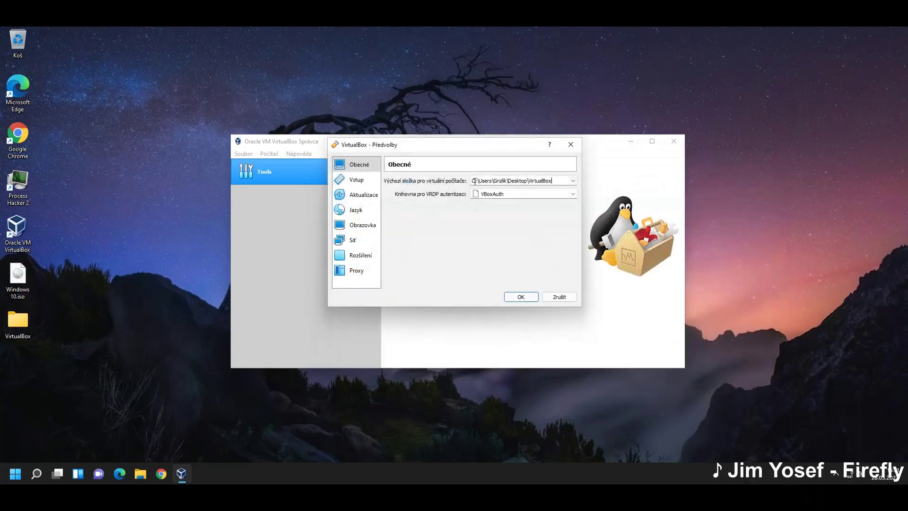
pyautogui.moveTo(472, 181); pyautogui.dragTo(553, 182)
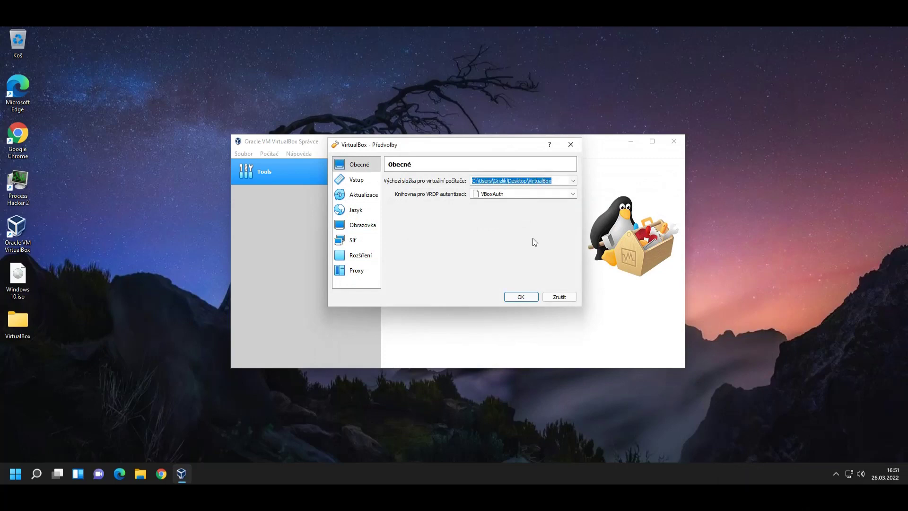
pyautogui.click(360, 181)
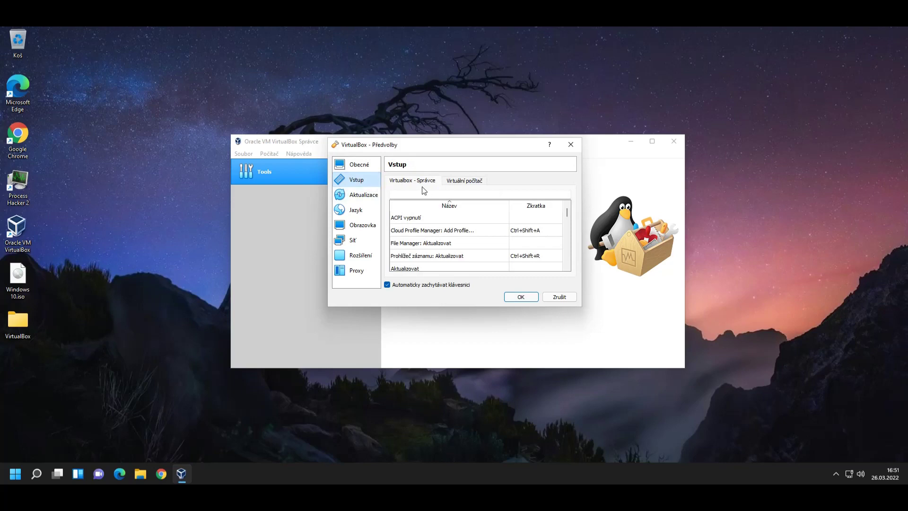
# Change the host key shortcut for running VMs from Right Control to Ctrl and save the preferences.
pyautogui.click(456, 185)
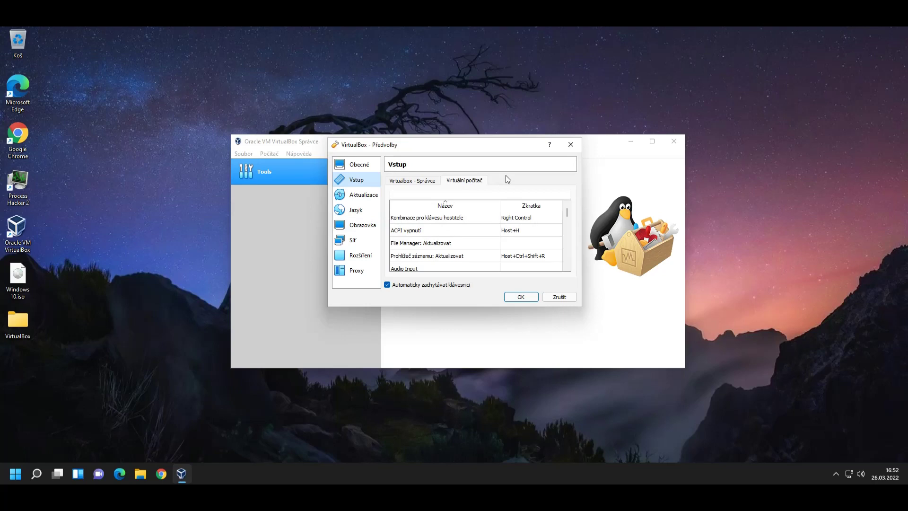
pyautogui.moveTo(568, 213); pyautogui.dragTo(569, 231)
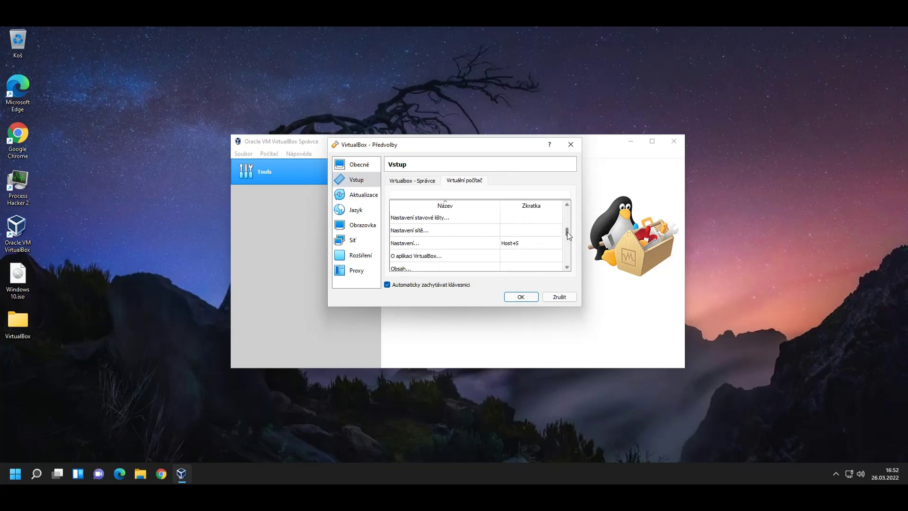
pyautogui.moveTo(567, 232); pyautogui.dragTo(567, 209)
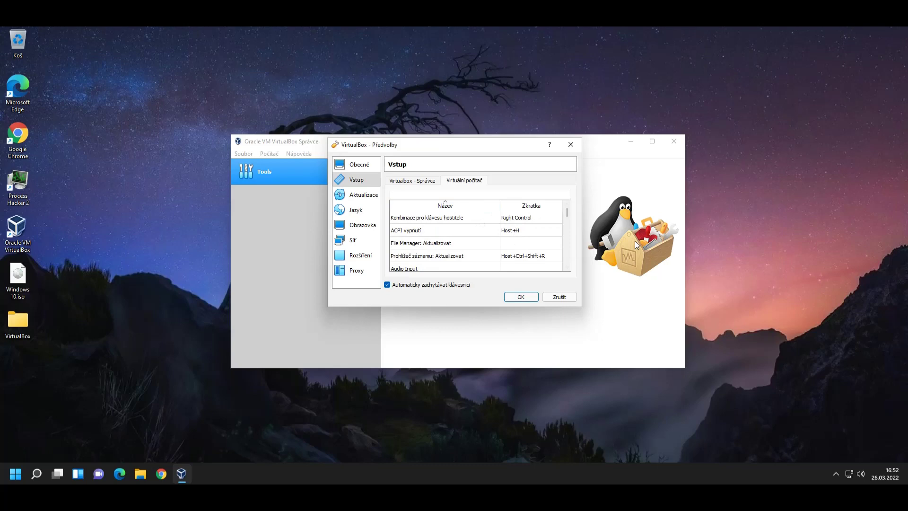
pyautogui.doubleClick(543, 218)
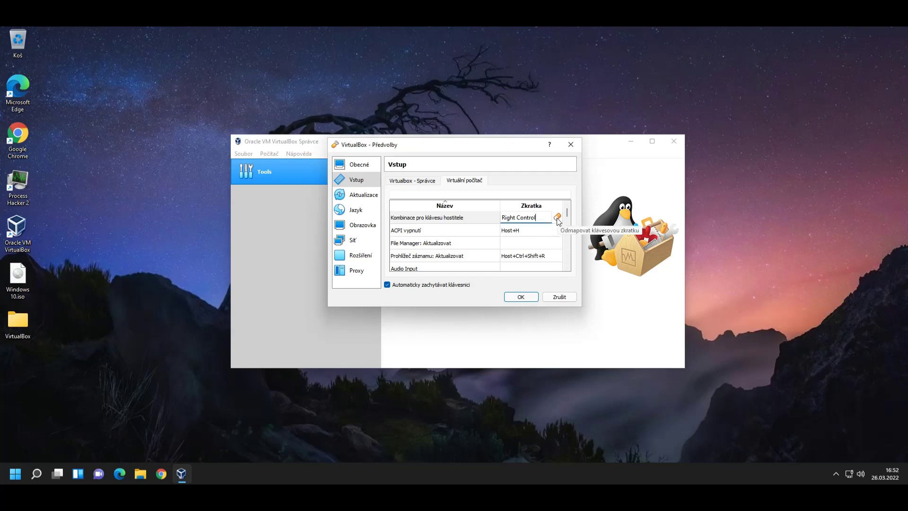
pyautogui.click(557, 219)
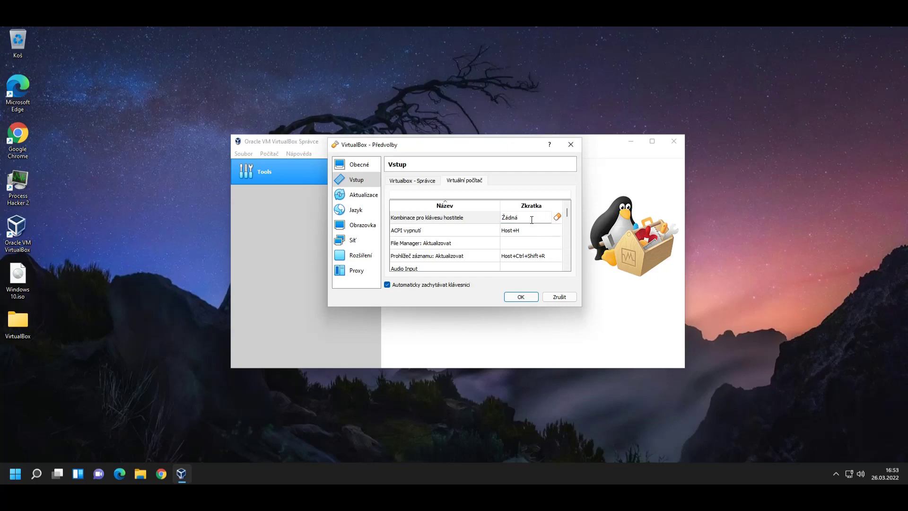
pyautogui.press('ctrl')
pyautogui.moveTo(568, 212); pyautogui.dragTo(571, 263)
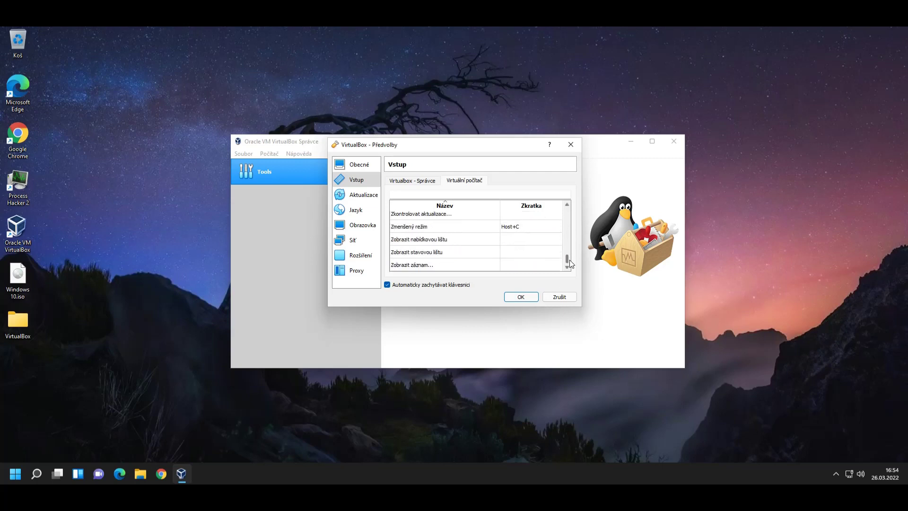
pyautogui.click(520, 297)
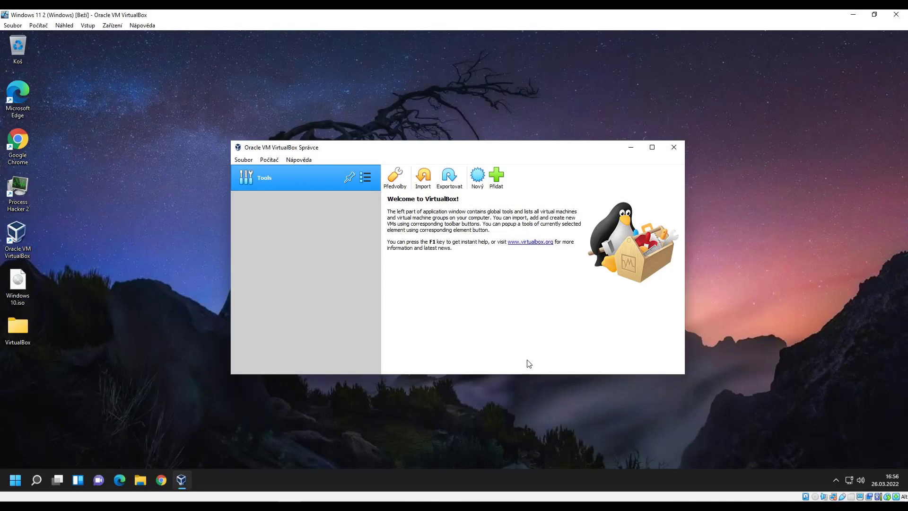
# Switch back to the VirtualBox Manager and start the Nový (new VM) wizard.
pyautogui.hotkey('alt', 'Tab')
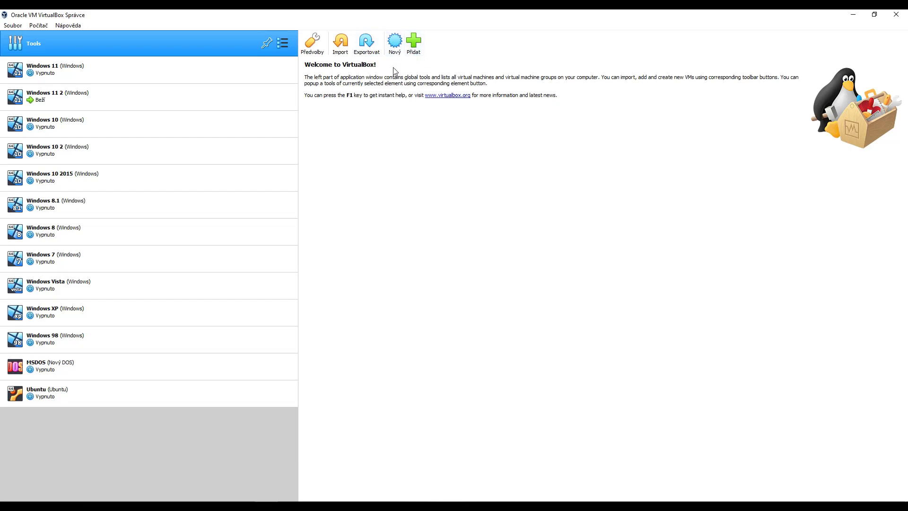
pyautogui.click(395, 43)
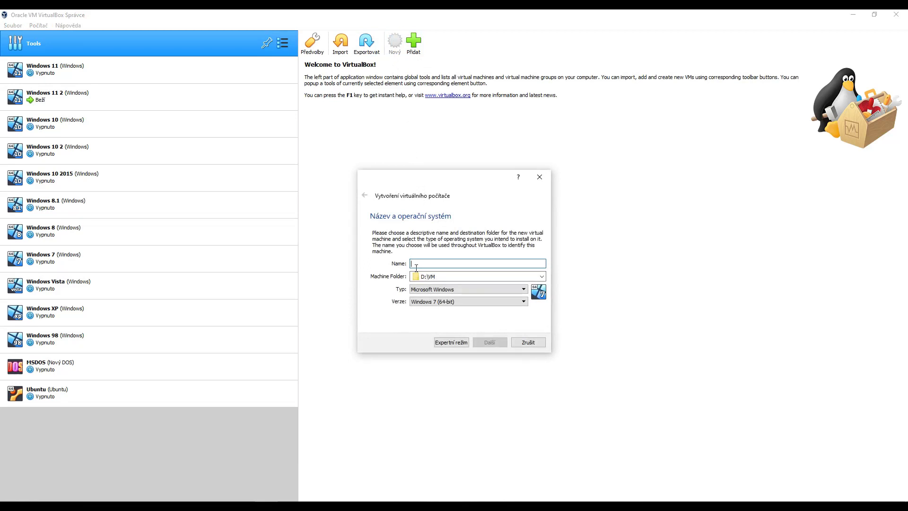
# Name the VM 'VirtualBox tutorial', choosing Microsoft Windows and Windows 10 (64-bit), then continue to memory.
pyautogui.write('VirtualBox tutorial')
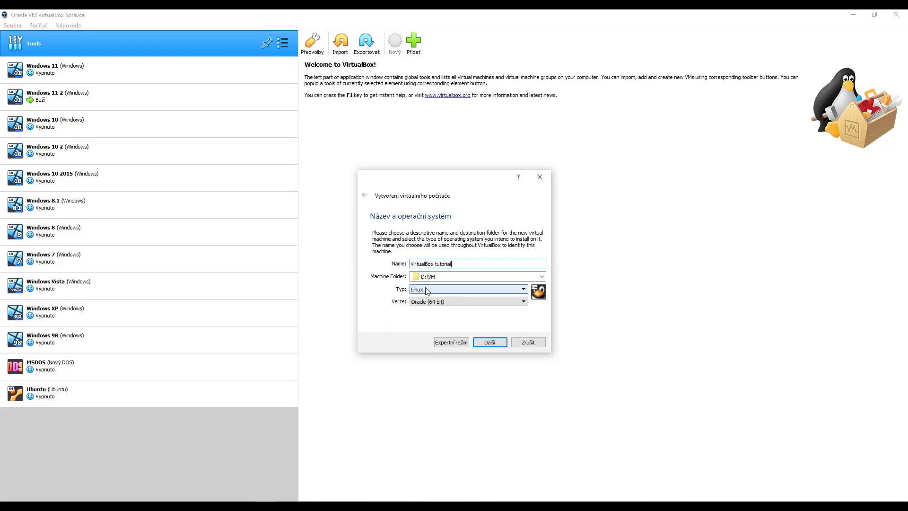
pyautogui.click(425, 287)
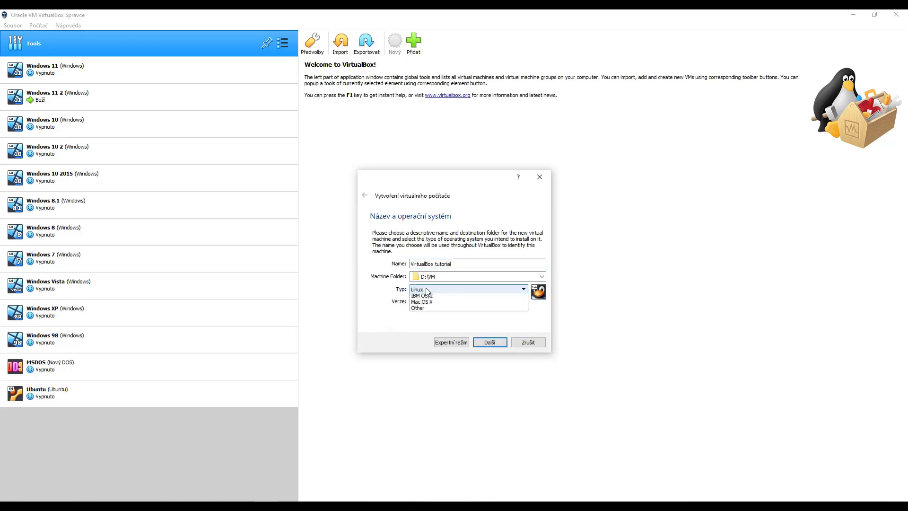
pyautogui.click(426, 288)
pyautogui.click(427, 289)
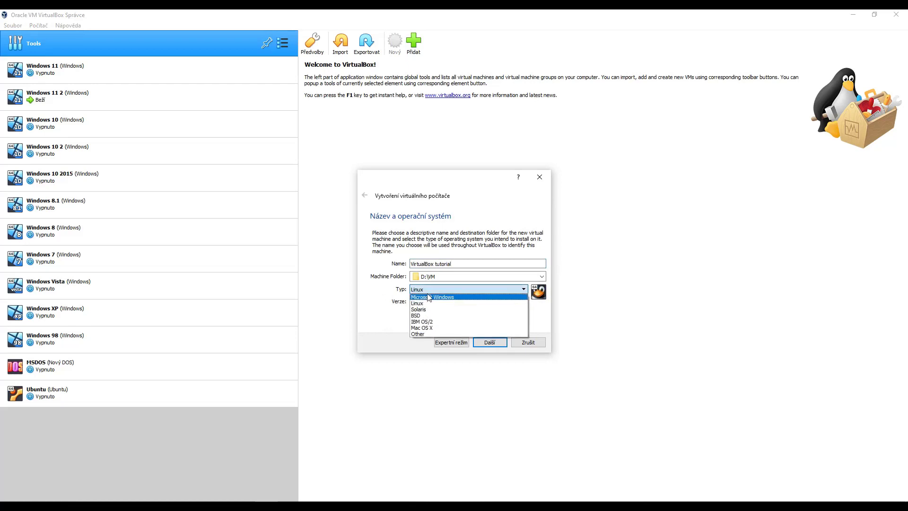
pyautogui.click(430, 296)
pyautogui.click(430, 303)
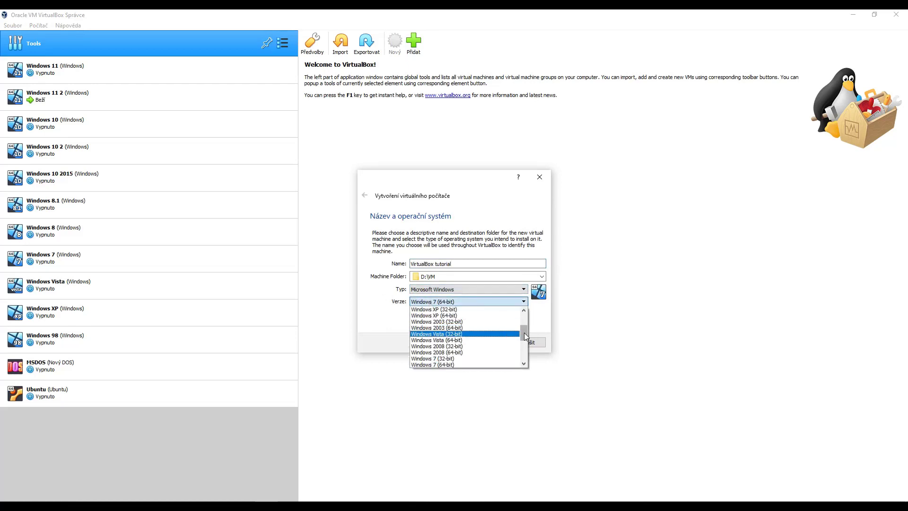
pyautogui.scroll(-5, 524, 349)
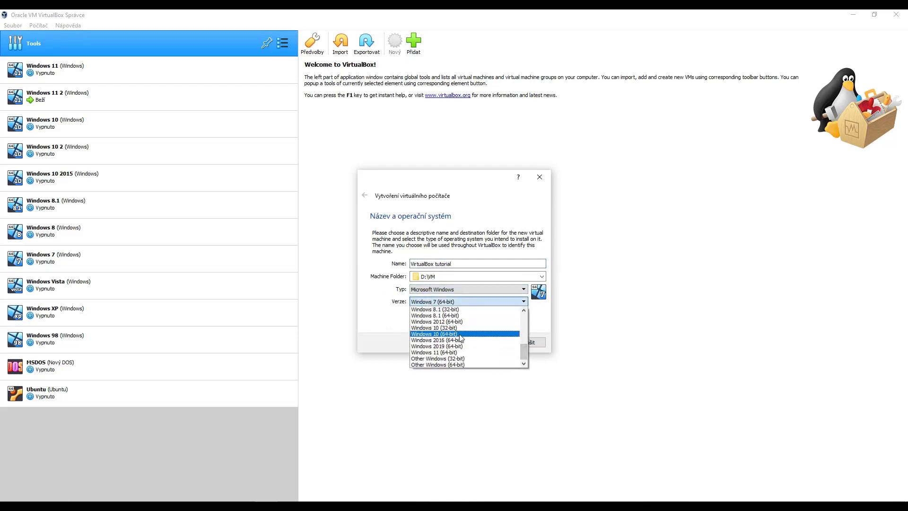
pyautogui.click(460, 335)
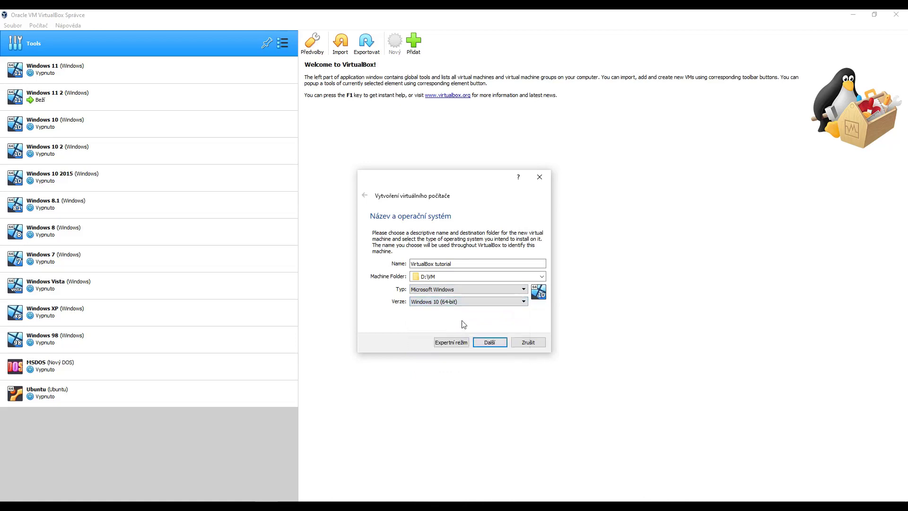
pyautogui.click(496, 346)
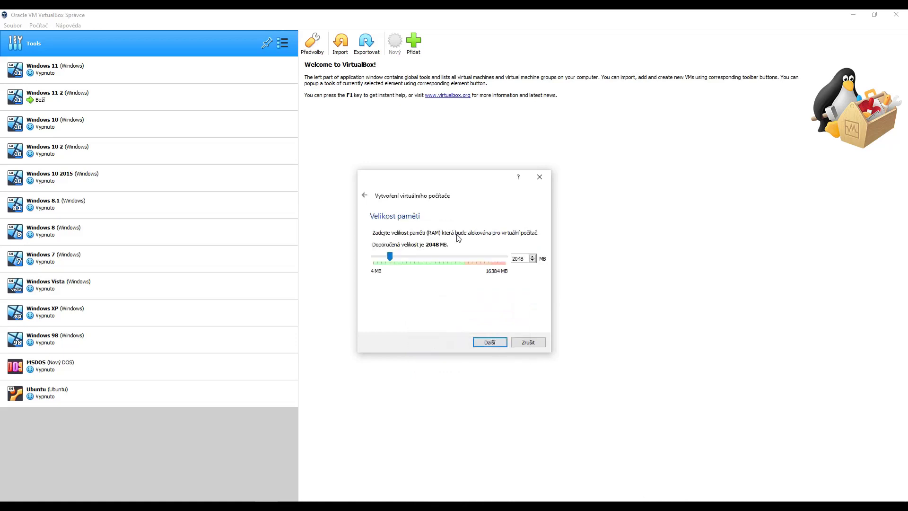
# Give the VM 4096 MB of memory and choose to create a new virtual hard disk now.
pyautogui.press('Tab')
pyautogui.write('4096')
pyautogui.click(500, 347)
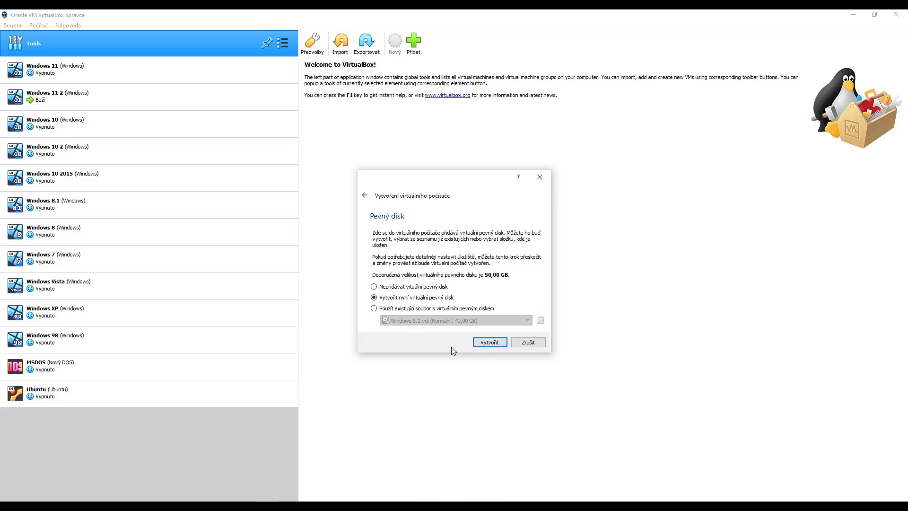
pyautogui.click(492, 345)
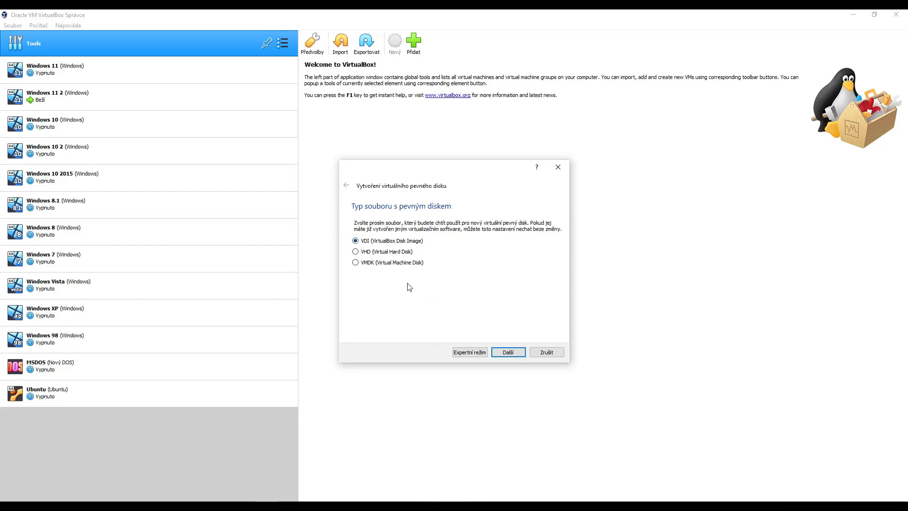
# Keep VDI as the disk file type and make the disk dynamically allocated.
pyautogui.click(520, 358)
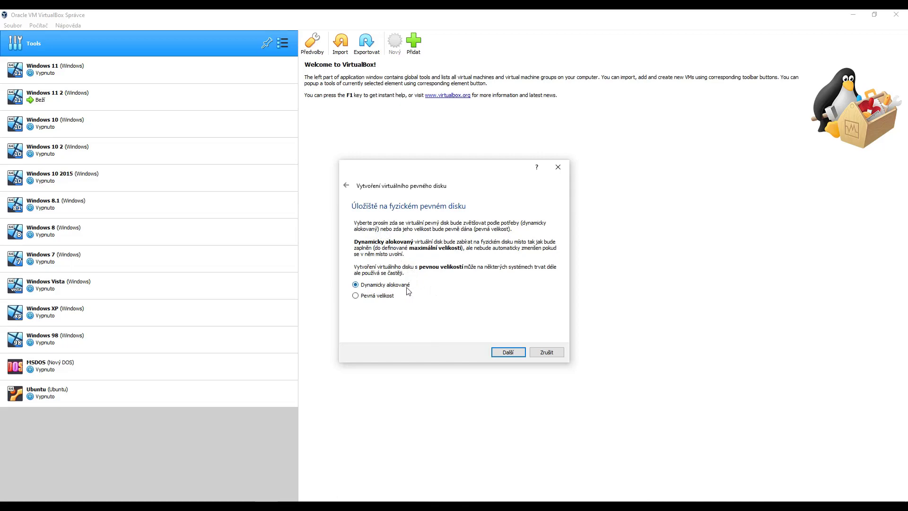
pyautogui.click(386, 298)
pyautogui.click(376, 297)
pyautogui.click(397, 285)
pyautogui.click(508, 353)
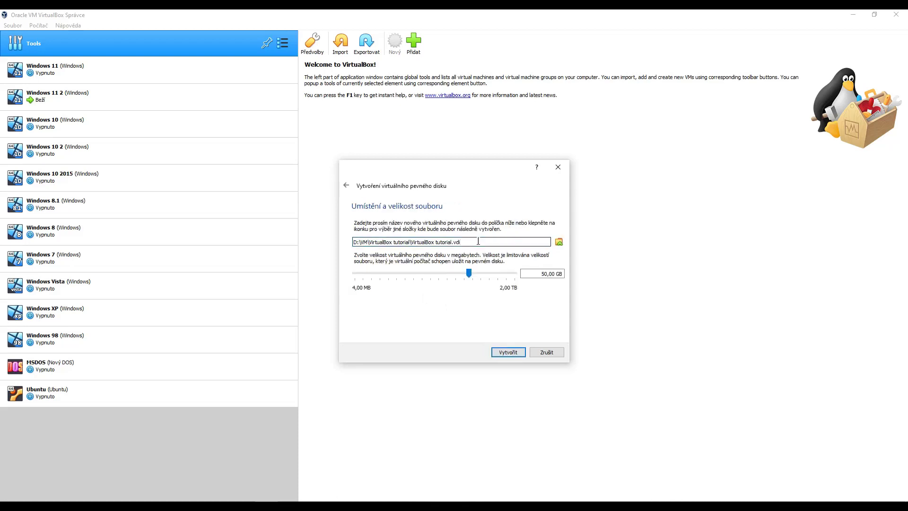
# Keep the default disk path and 50,00 GB size, create the VM, and open its settings.
pyautogui.tripleClick(508, 246)
pyautogui.click(508, 246)
pyautogui.moveTo(354, 244); pyautogui.dragTo(466, 241)
pyautogui.click(466, 241)
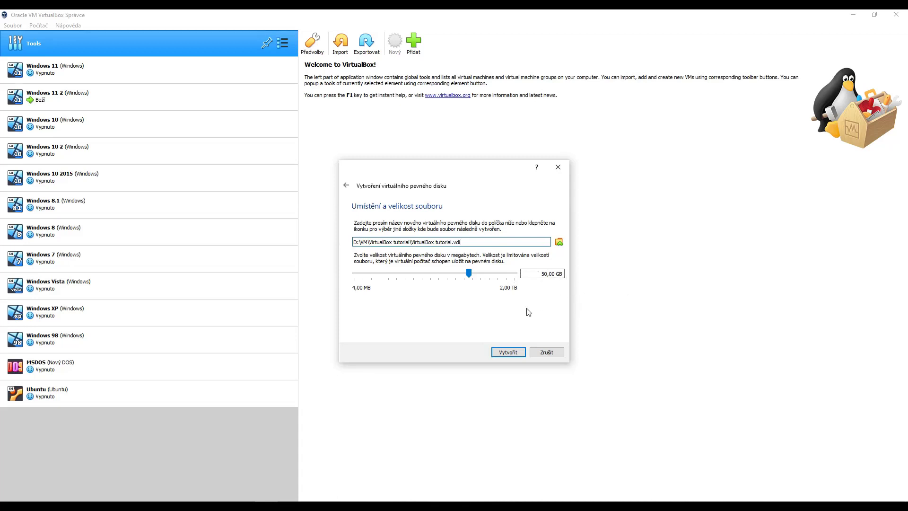
pyautogui.click(514, 353)
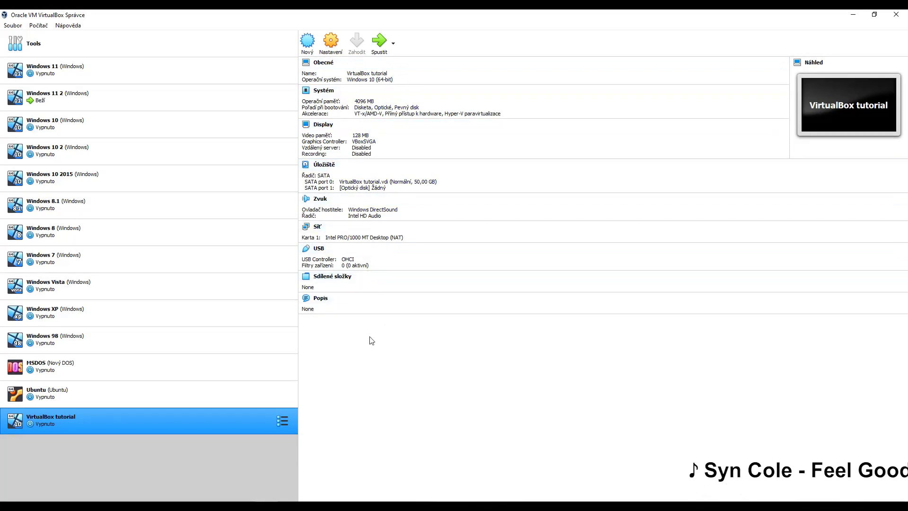
pyautogui.click(331, 42)
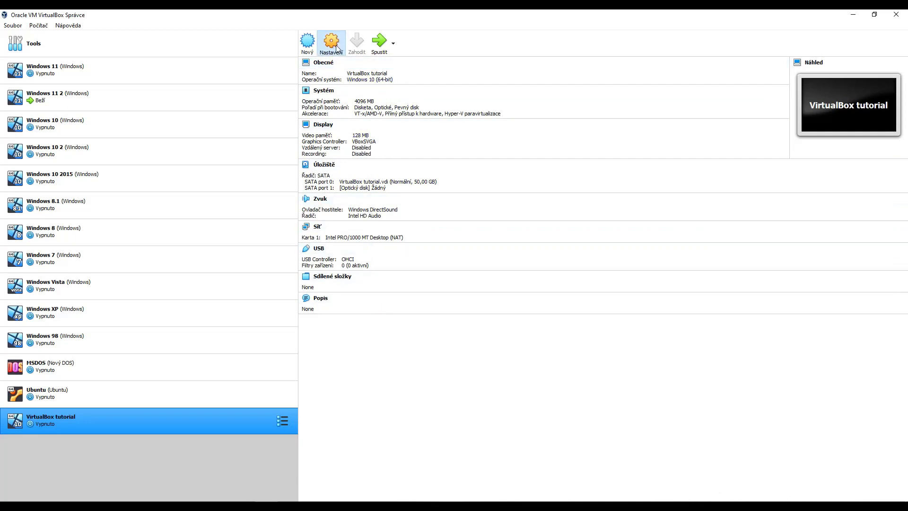
pyautogui.click(457, 184)
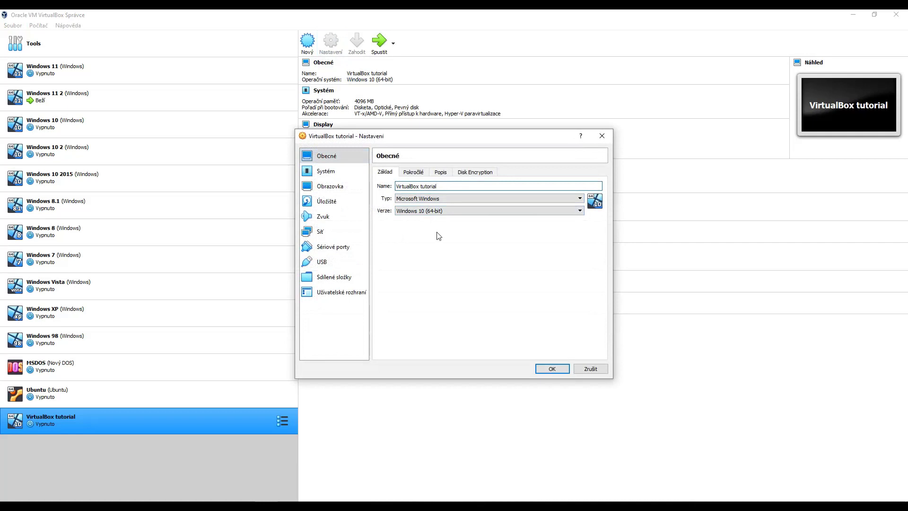
# Review System settings, leaving 1 processor and 4096 MB memory, then view the 128 MB Display page.
pyautogui.click(344, 177)
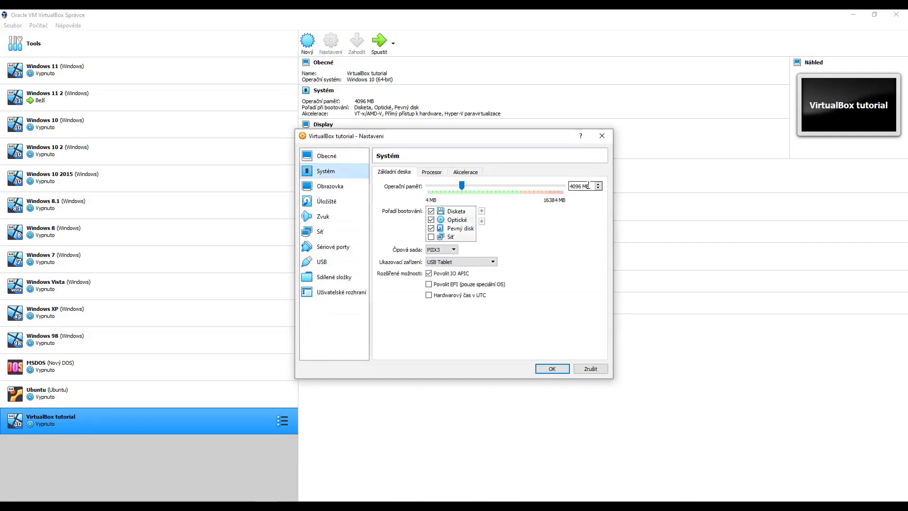
pyautogui.click(433, 173)
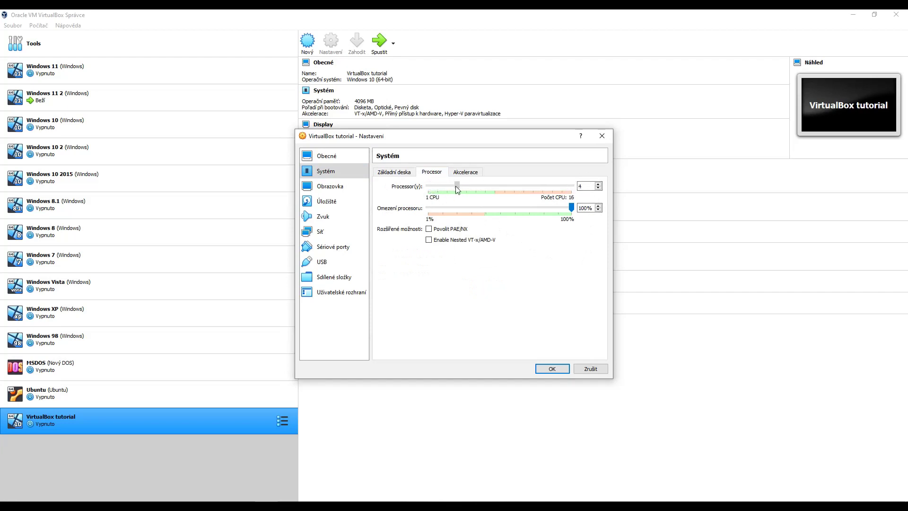
pyautogui.moveTo(457, 186); pyautogui.dragTo(457, 186)
pyautogui.moveTo(457, 185); pyautogui.dragTo(418, 191)
pyautogui.click(399, 176)
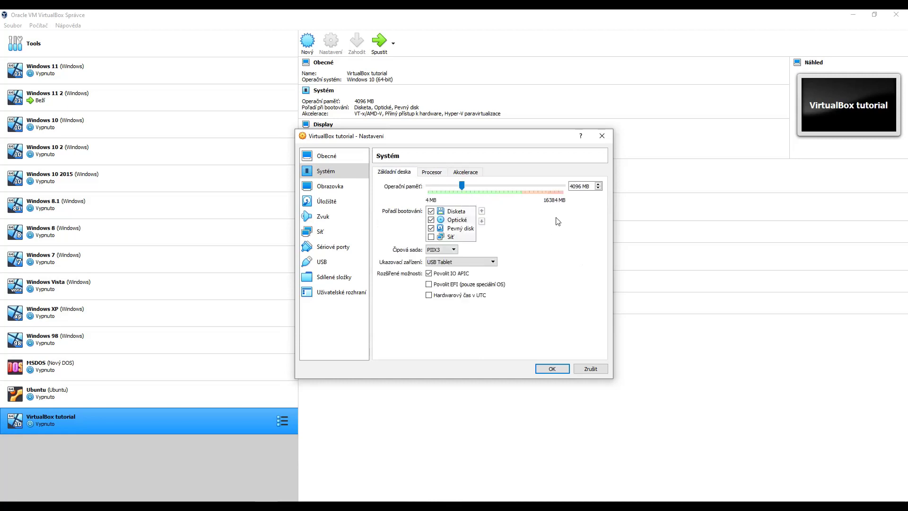
pyautogui.moveTo(592, 186); pyautogui.dragTo(571, 190)
pyautogui.press('End')
pyautogui.click(352, 195)
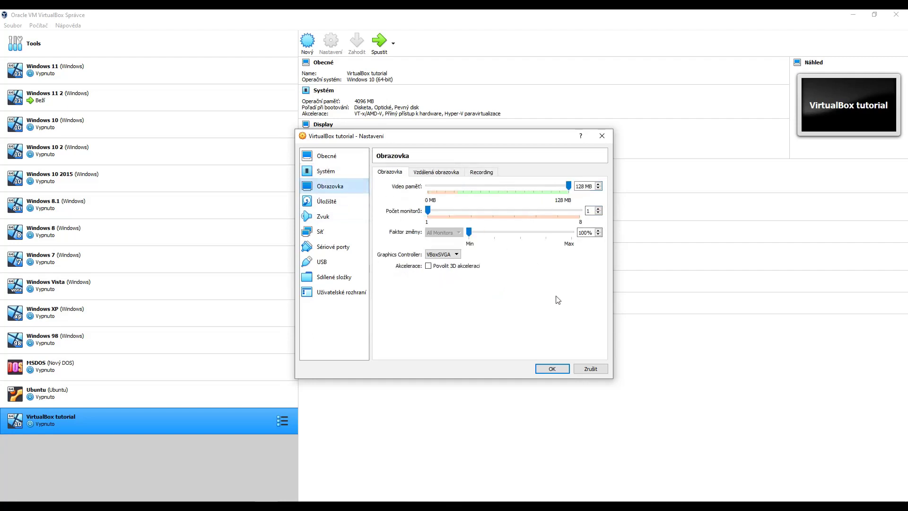
# Remove the empty optical drive from the VM's Storage settings.
pyautogui.click(344, 202)
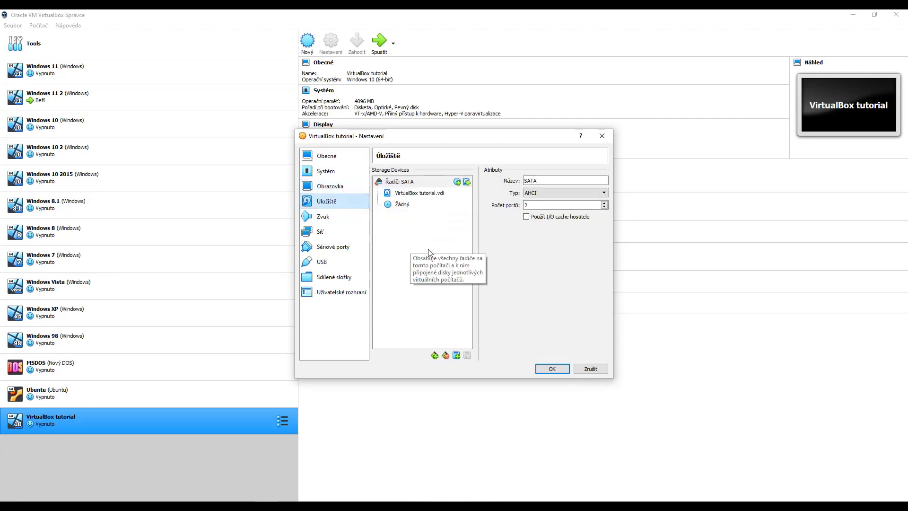
pyautogui.click(409, 194)
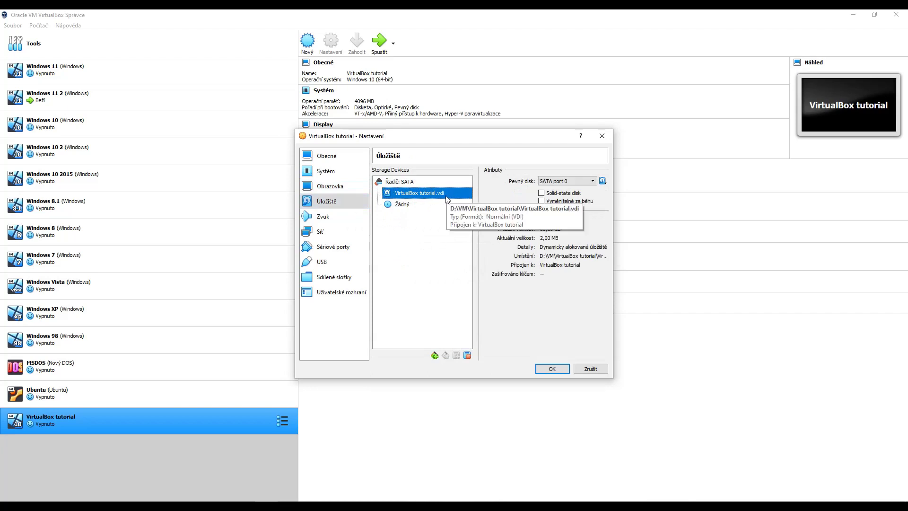
pyautogui.click(413, 205)
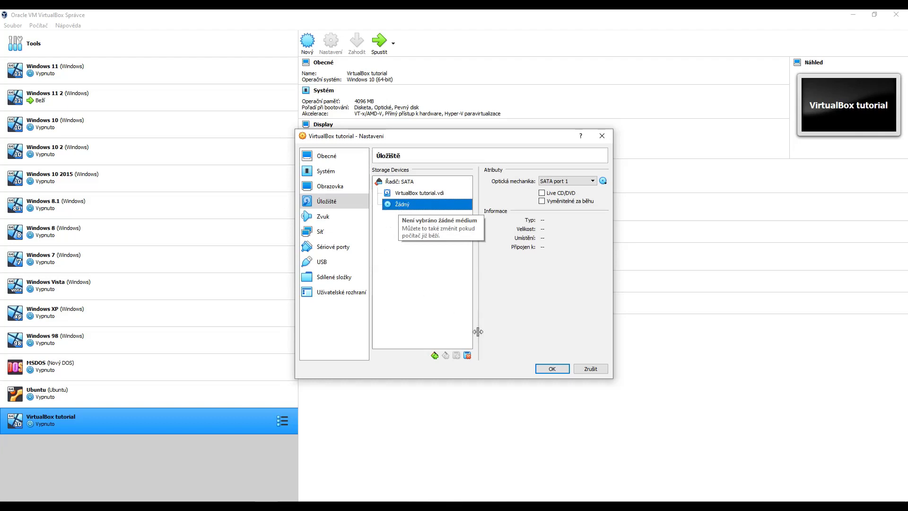
pyautogui.click(467, 355)
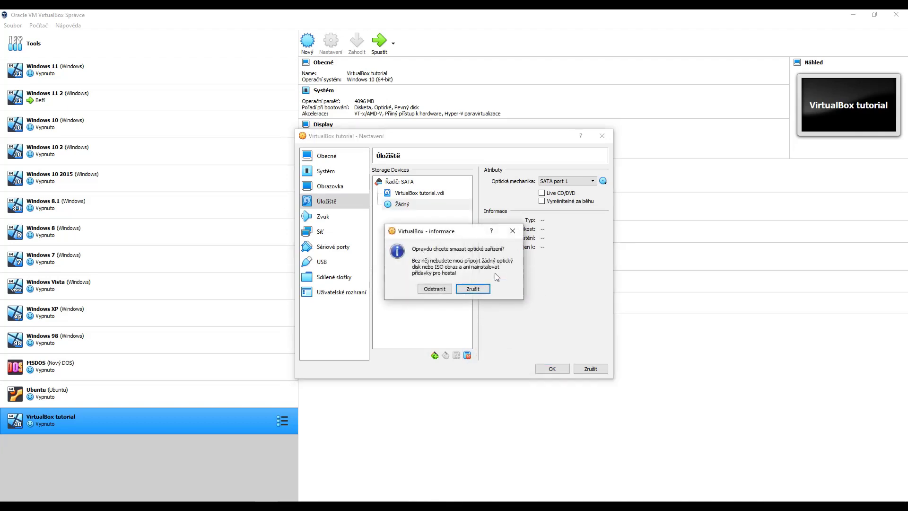
pyautogui.click(441, 289)
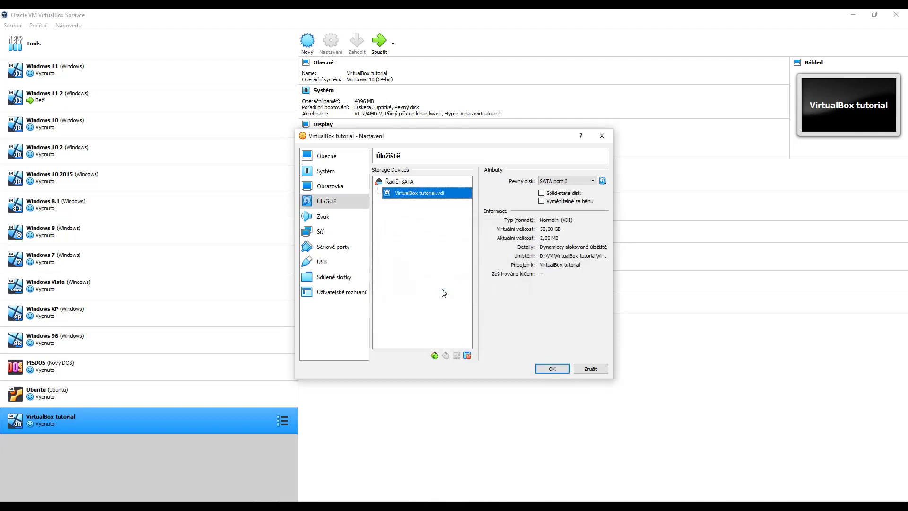
# Add an optical drive on the SATA controller holding Windows 10 64bit.iso and save the settings.
pyautogui.click(418, 183)
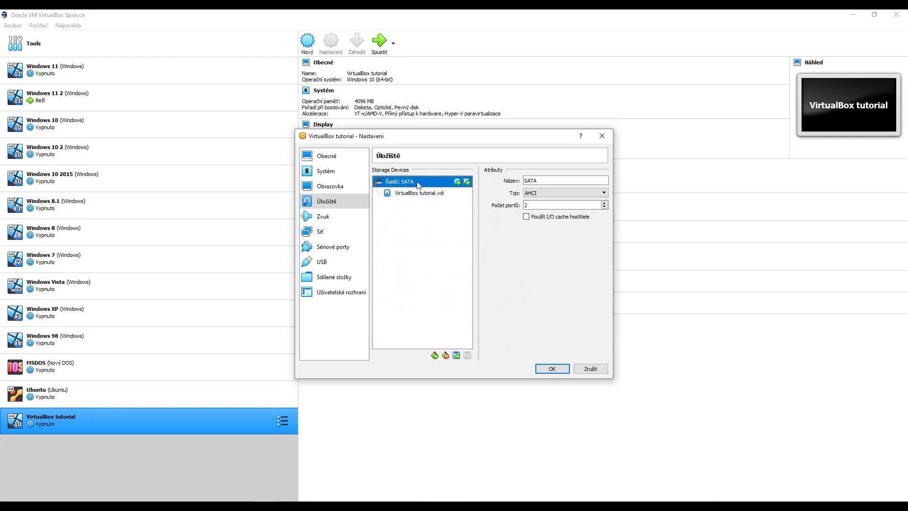
pyautogui.click(457, 181)
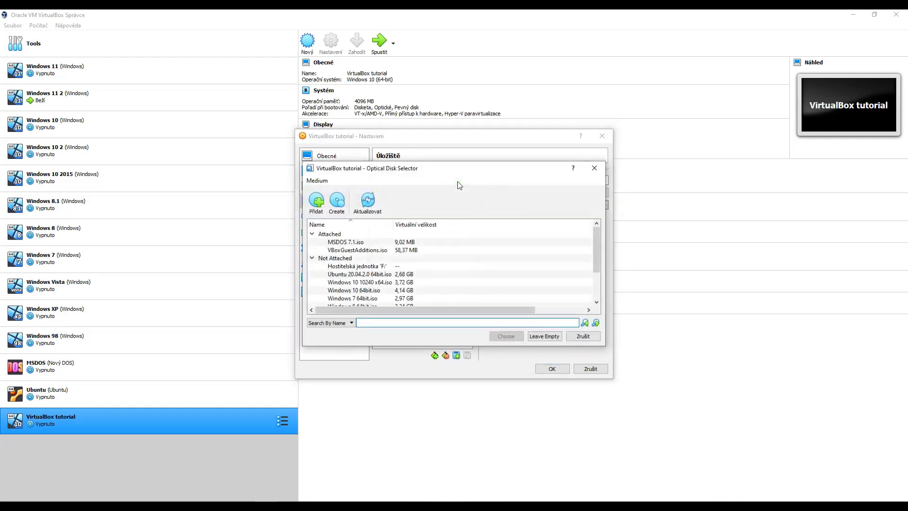
pyautogui.scroll(-2, 443, 274)
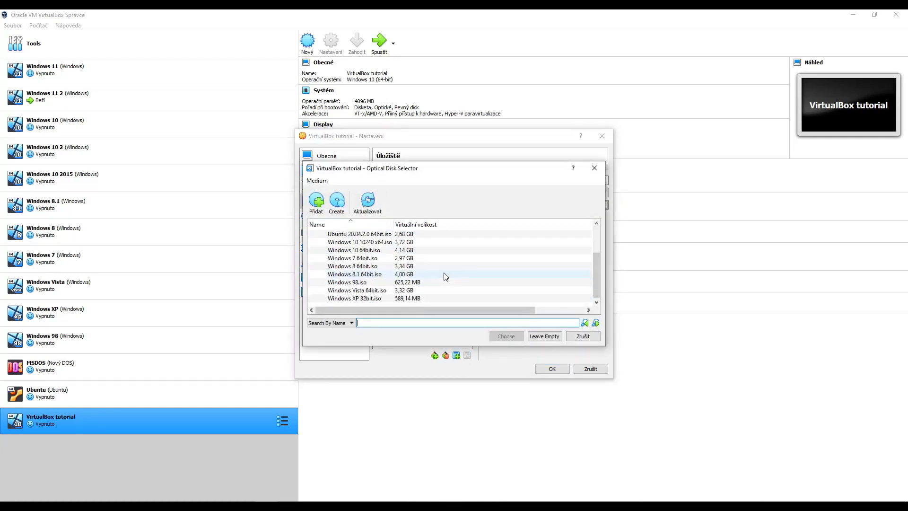
pyautogui.click(425, 252)
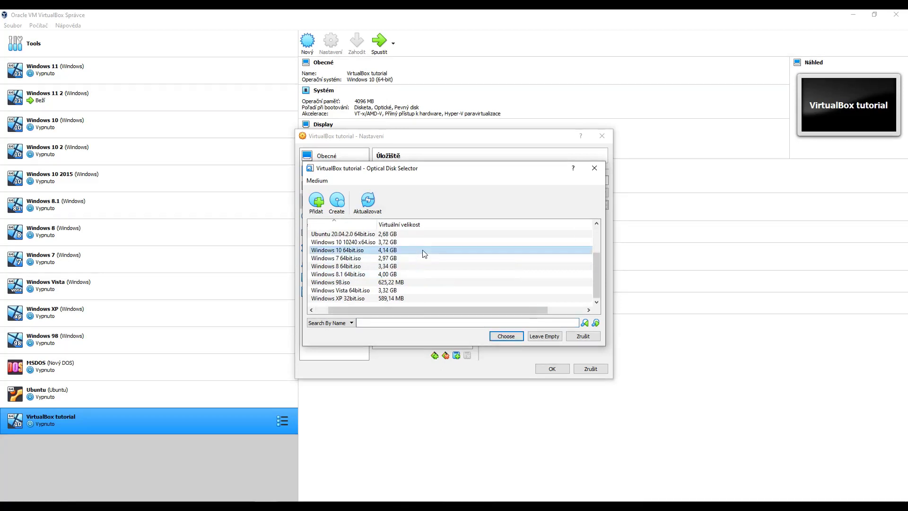
pyautogui.click(505, 337)
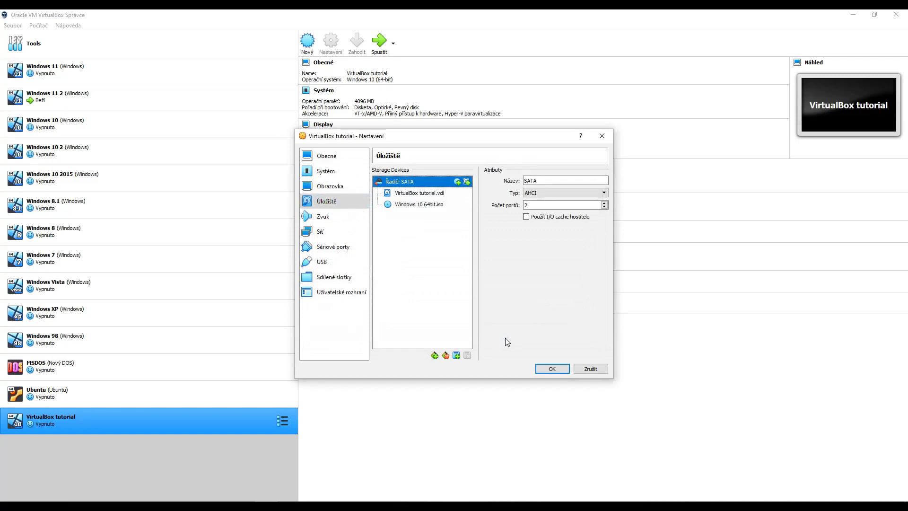
pyautogui.click(553, 370)
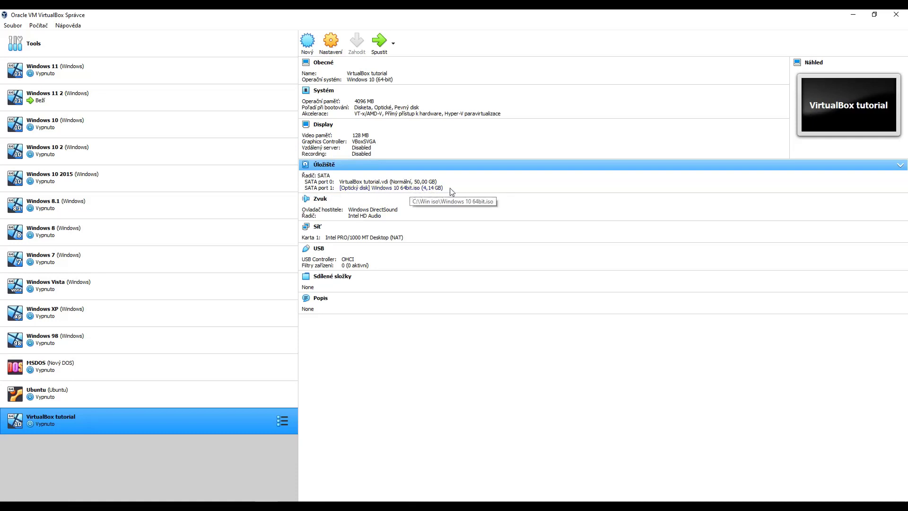
# Reopen the VM's Storage settings and remove the empty optical drive.
pyautogui.click(305, 492)
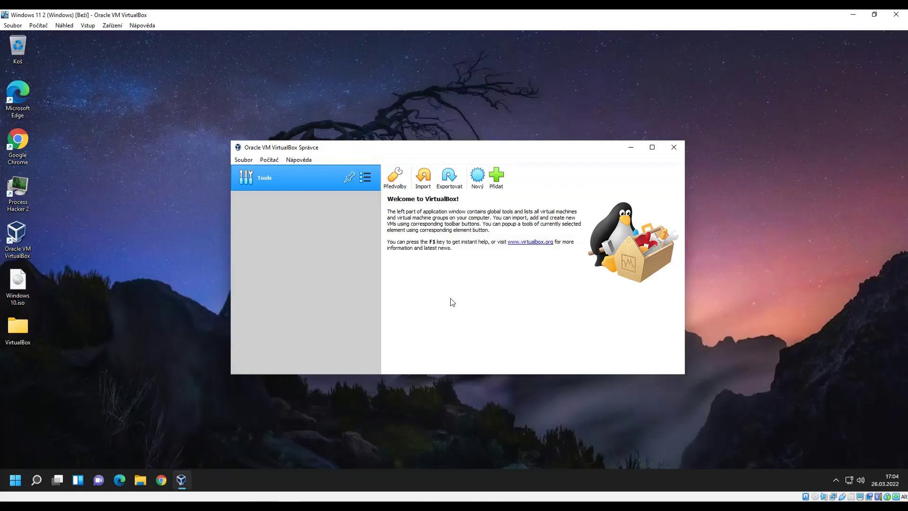
pyautogui.click(478, 176)
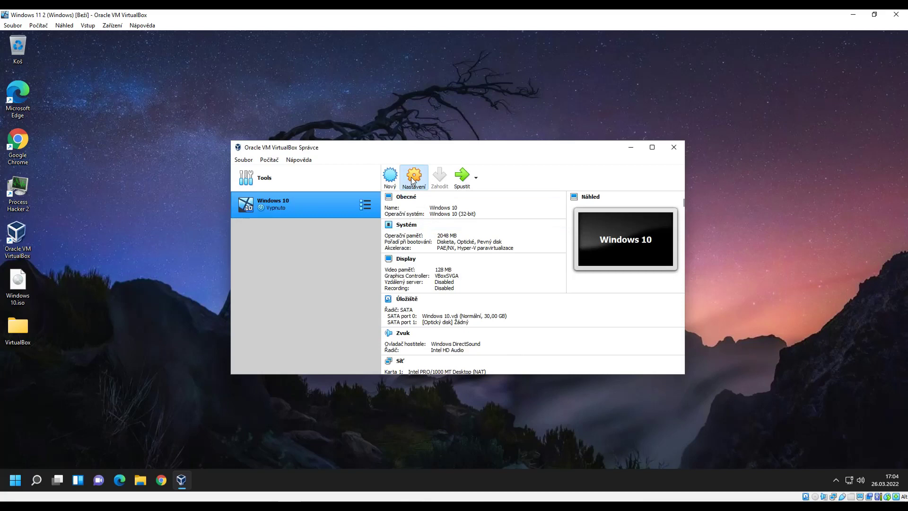
pyautogui.click(413, 180)
pyautogui.click(330, 205)
pyautogui.click(406, 208)
pyautogui.click(471, 359)
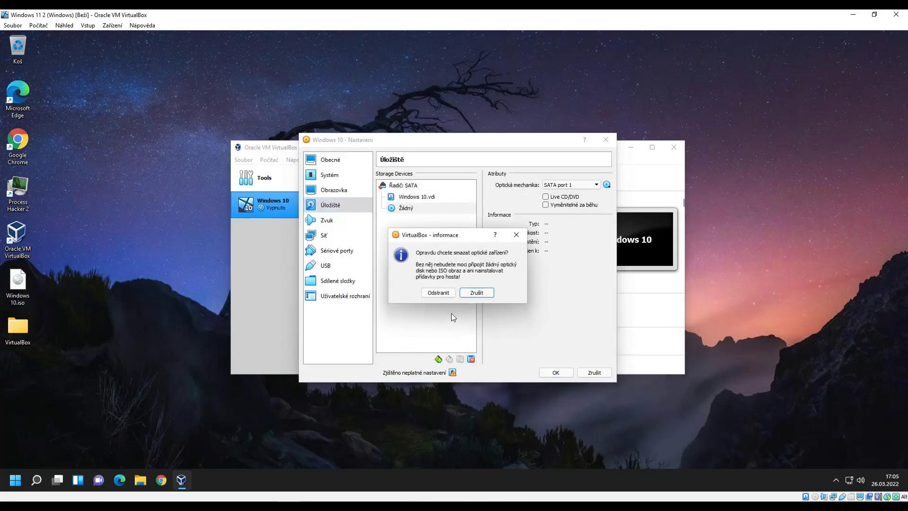
pyautogui.click(438, 292)
# Add an optical drive with the Windows 10 64bit.iso image from the desktop and save the settings.
pyautogui.click(463, 188)
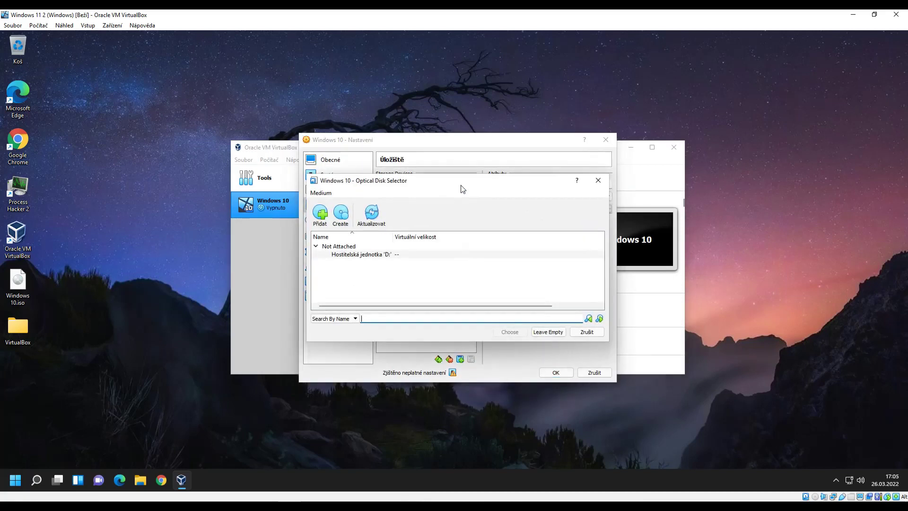
pyautogui.click(320, 216)
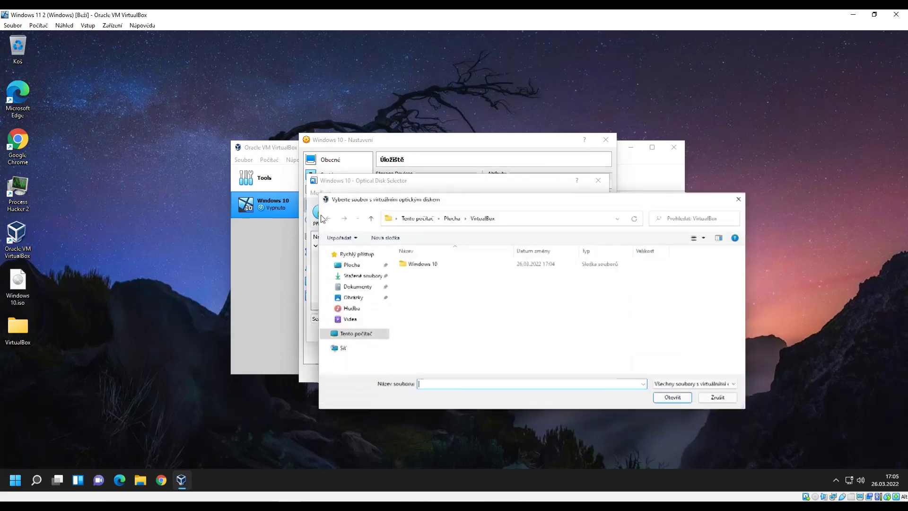
pyautogui.click(344, 264)
pyautogui.click(431, 273)
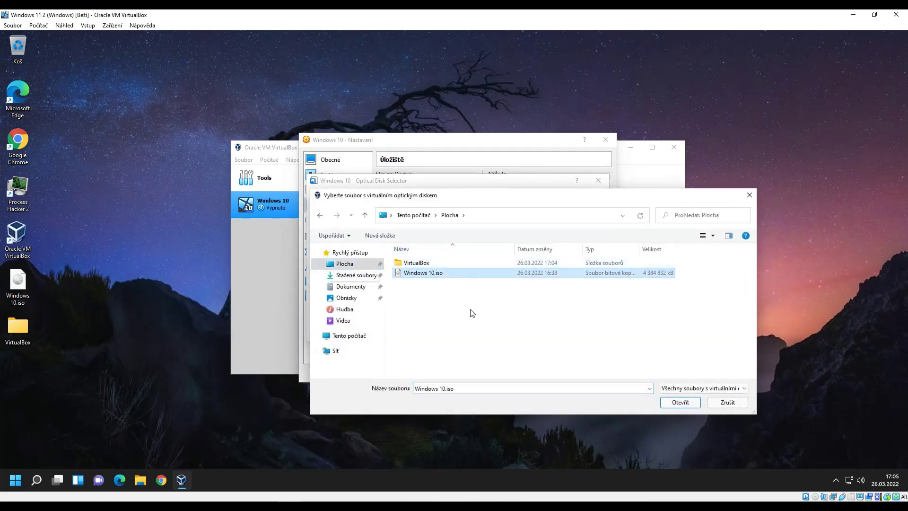
pyautogui.click(685, 403)
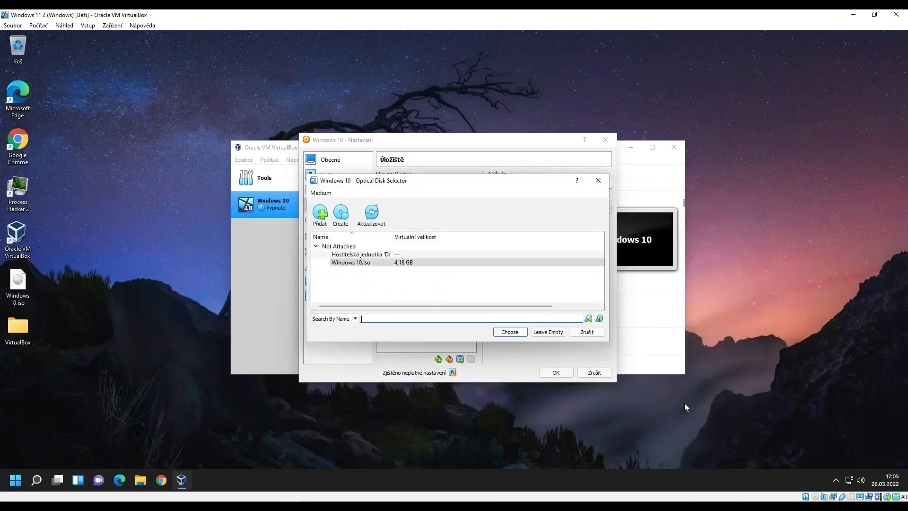
pyautogui.click(411, 284)
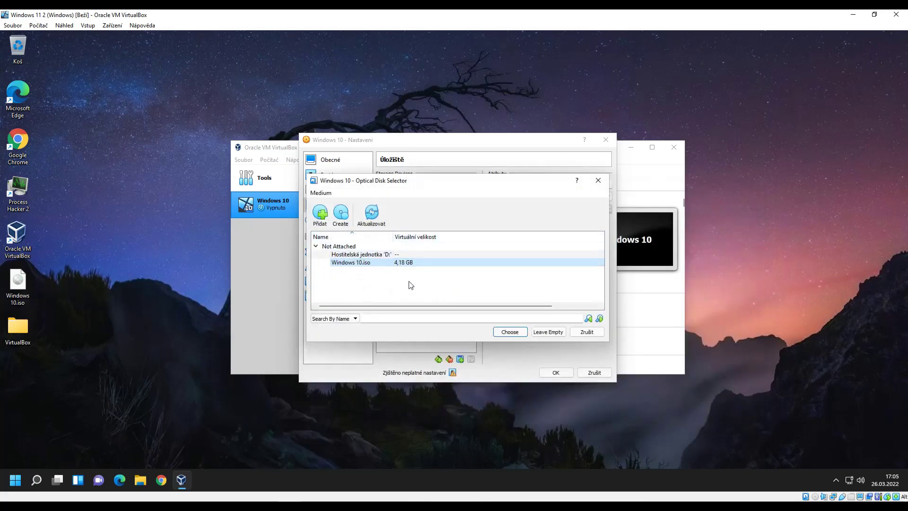
pyautogui.click(556, 372)
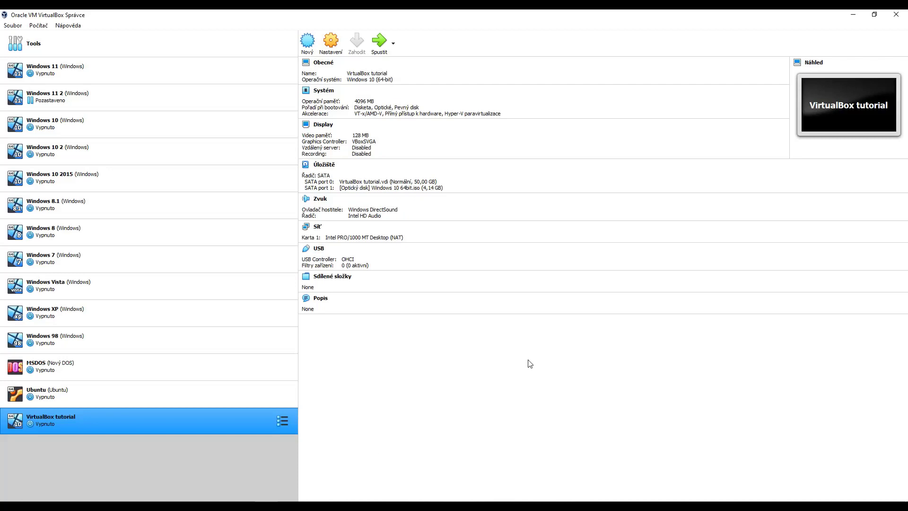
# Boot the VM, accept the default language settings in Windows Setup, and begin installation.
pyautogui.click(381, 44)
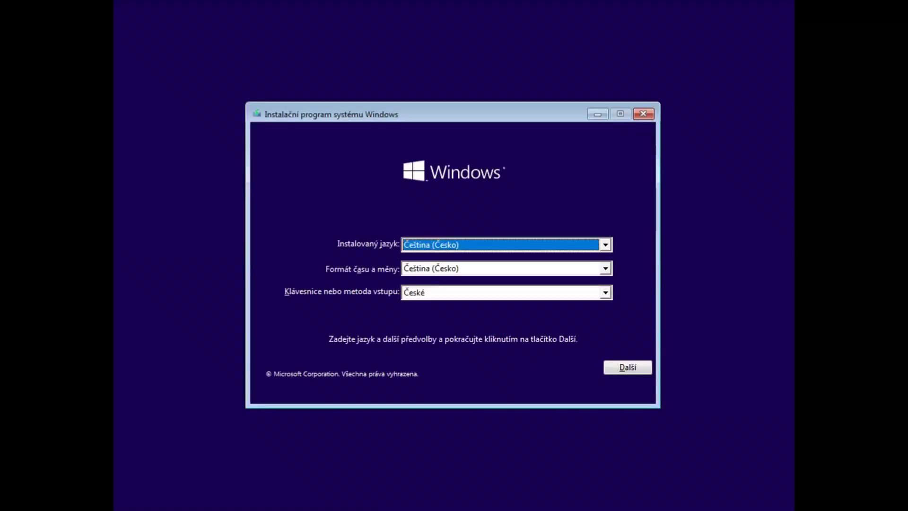
pyautogui.doubleClick(610, 269)
pyautogui.press('Tab')
pyautogui.click(638, 367)
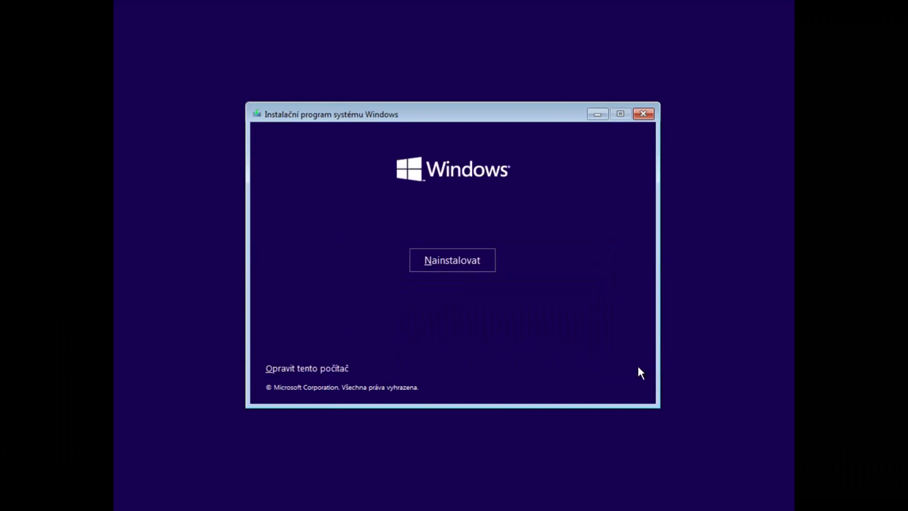
pyautogui.click(459, 260)
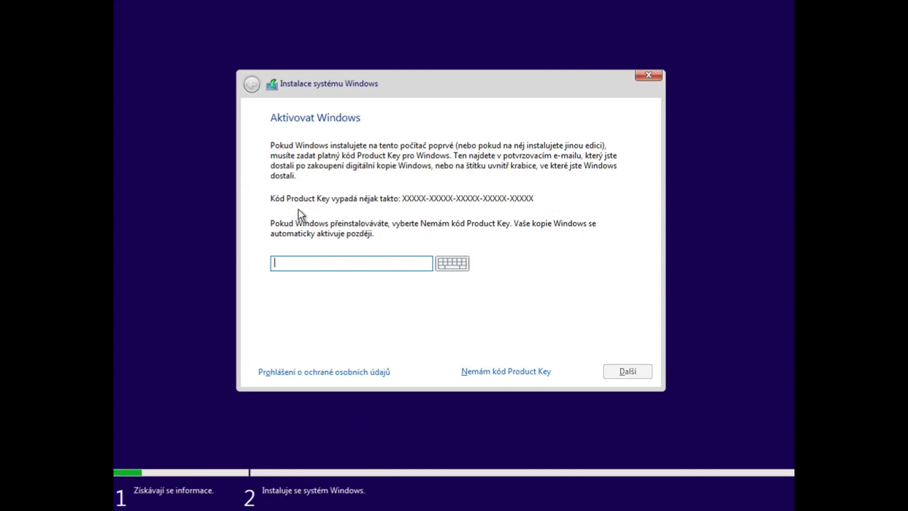
# Skip the product key, pick Windows 10 Home, accept the license, custom-install onto the 50 GB disk.
pyautogui.click(495, 377)
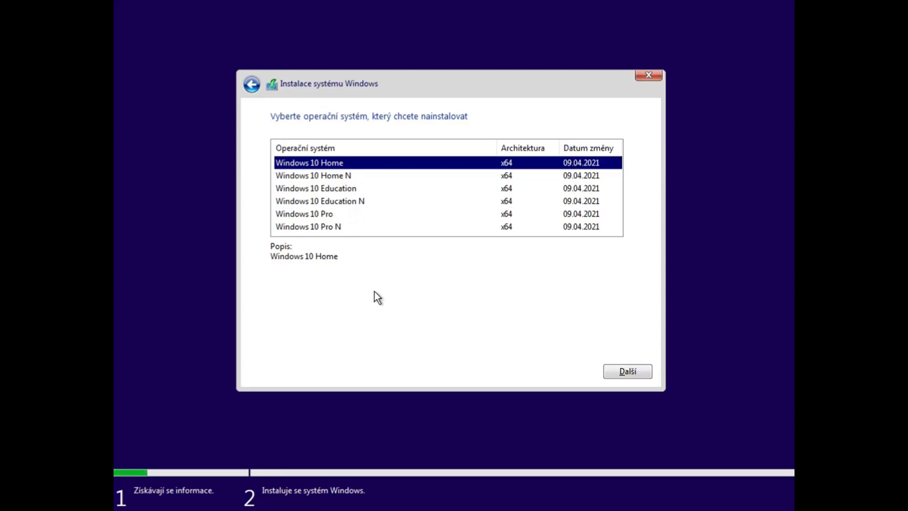
pyautogui.press('Down')
pyautogui.press('Down')
pyautogui.press('Down')
pyautogui.press('Down')
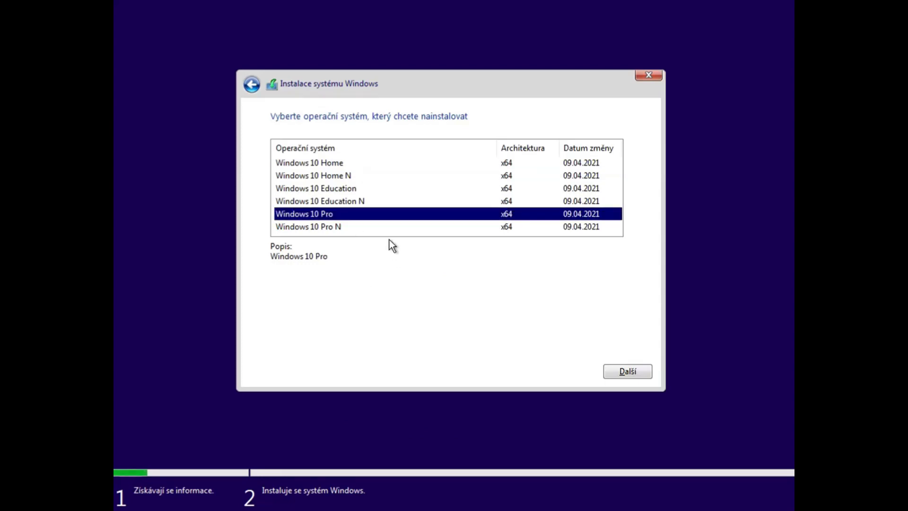
pyautogui.click(352, 164)
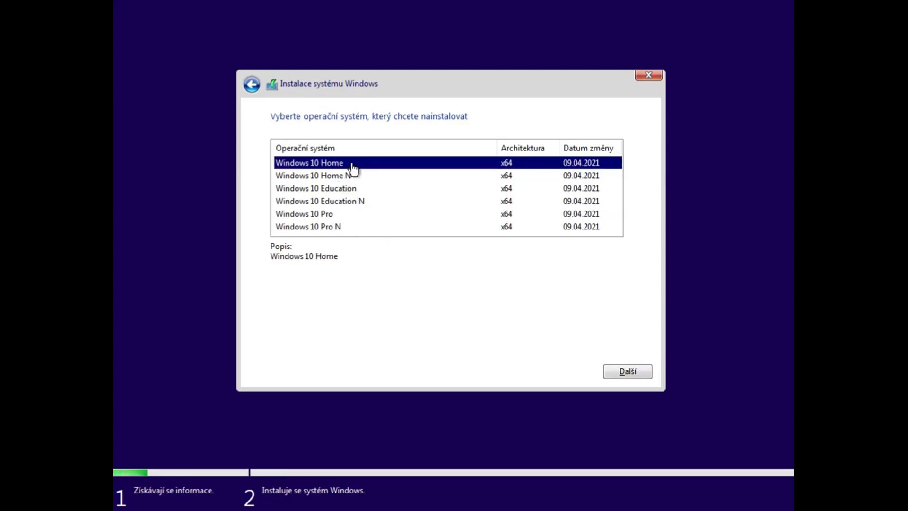
pyautogui.click(619, 371)
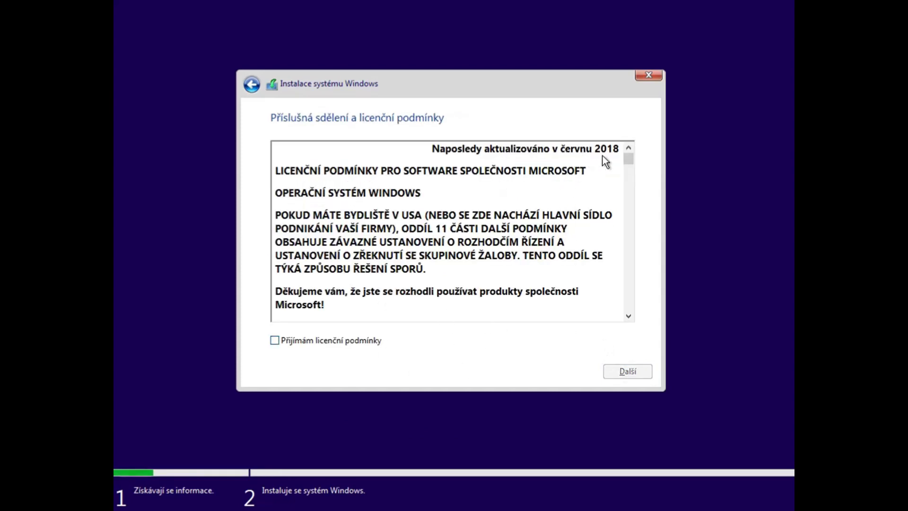
pyautogui.click(275, 341)
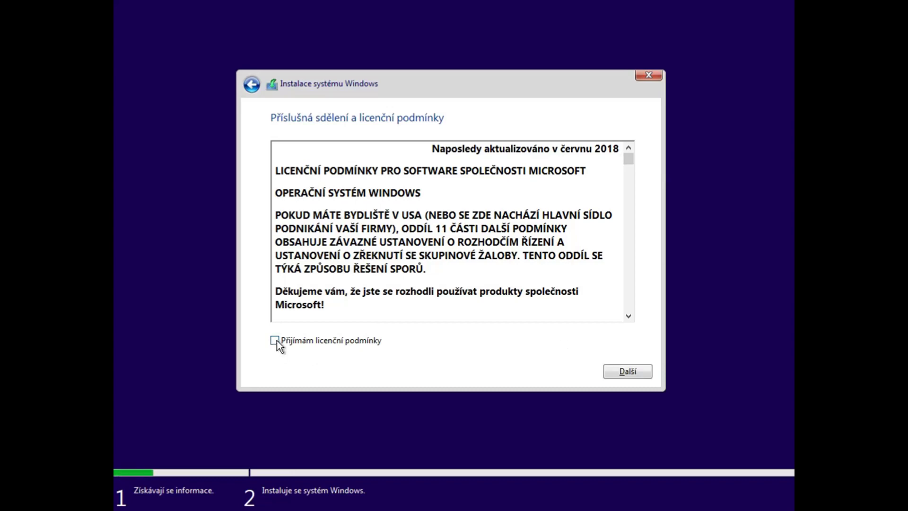
pyautogui.click(640, 374)
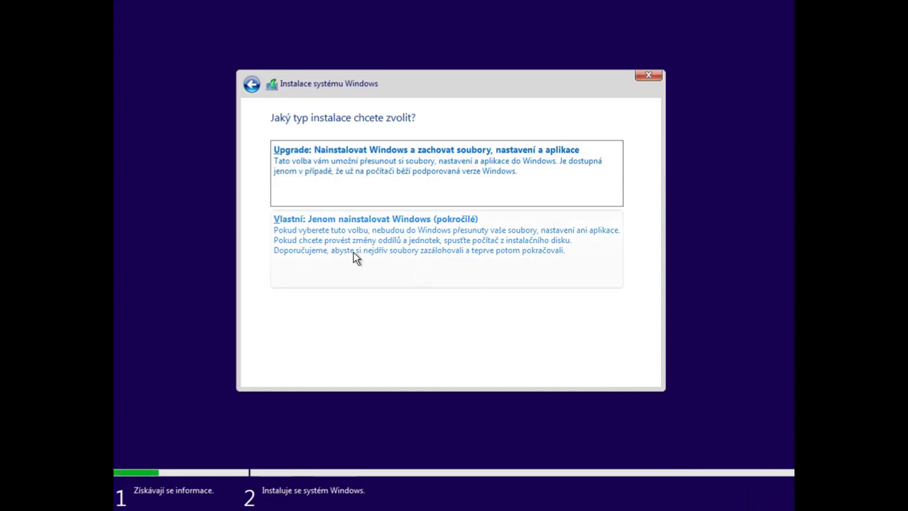
pyautogui.click(500, 251)
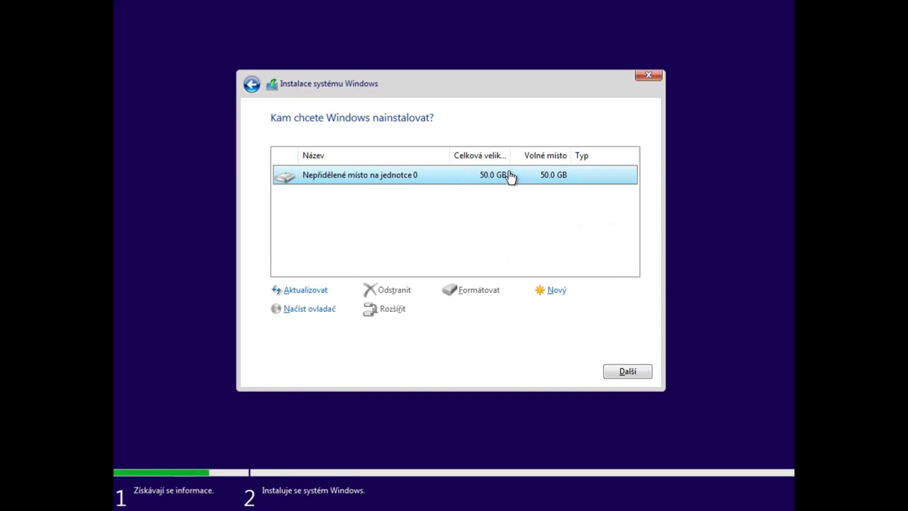
pyautogui.click(618, 371)
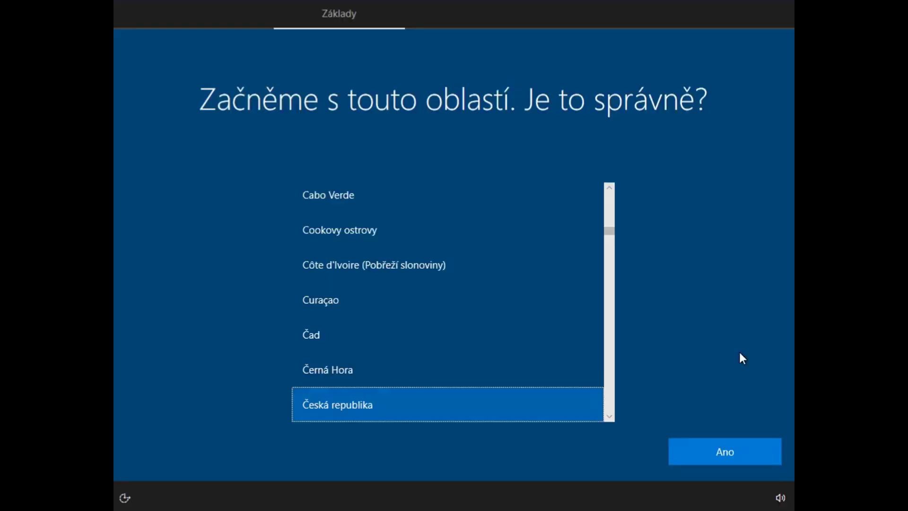
# Accept Česká republika as region and České as keyboard, skipping any second layout.
pyautogui.click(744, 451)
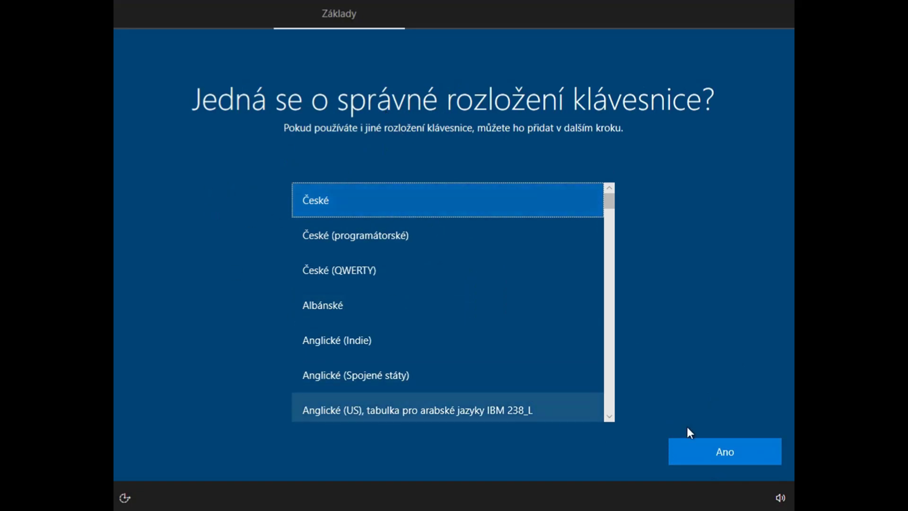
pyautogui.click(743, 452)
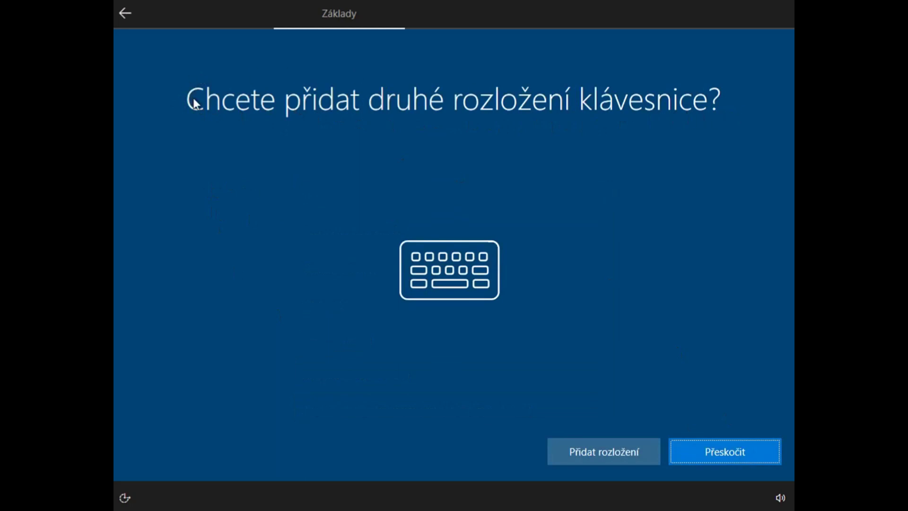
pyautogui.click(734, 453)
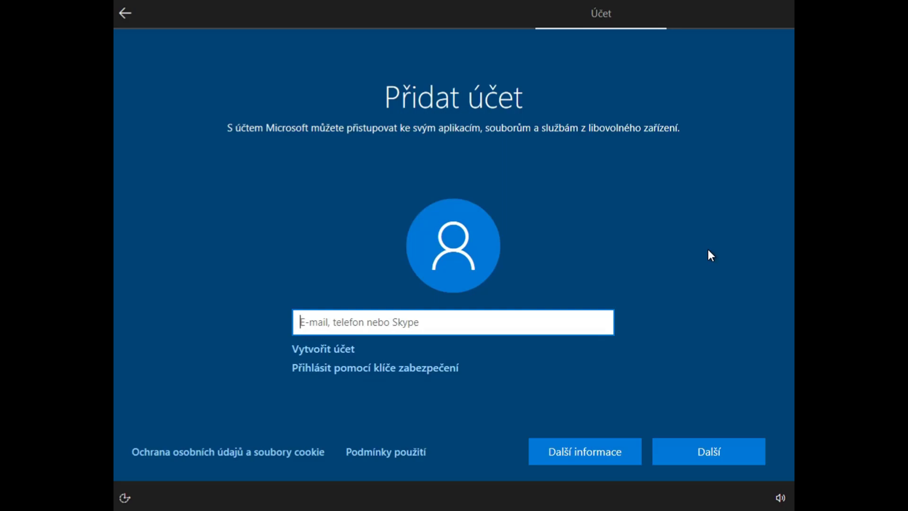
# Disconnect the VM's network adapter and go back in Setup so it offers a local account.
pyautogui.hotkey('ctrl', 'f')
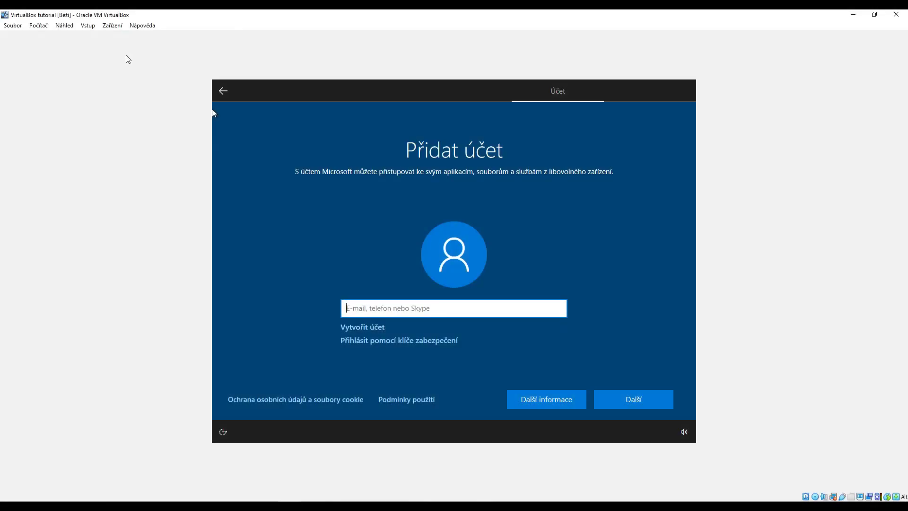
pyautogui.click(112, 25)
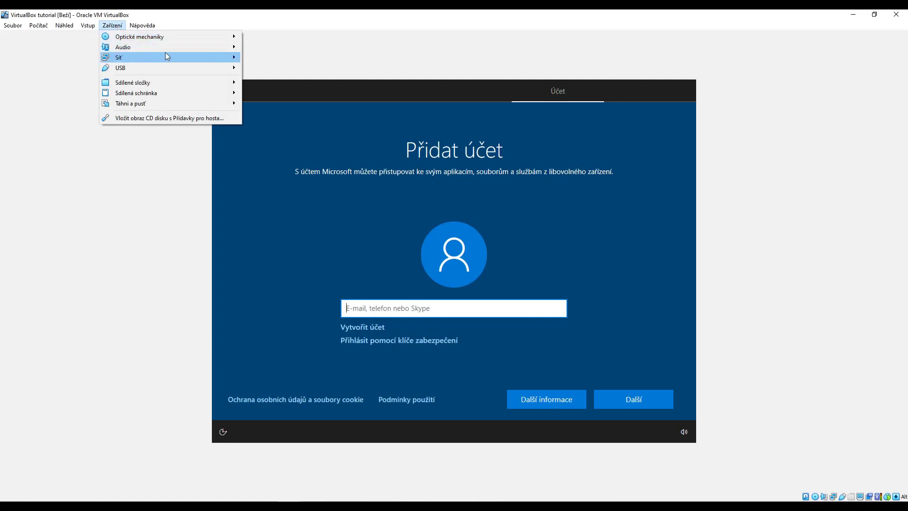
pyautogui.moveTo(167, 56)
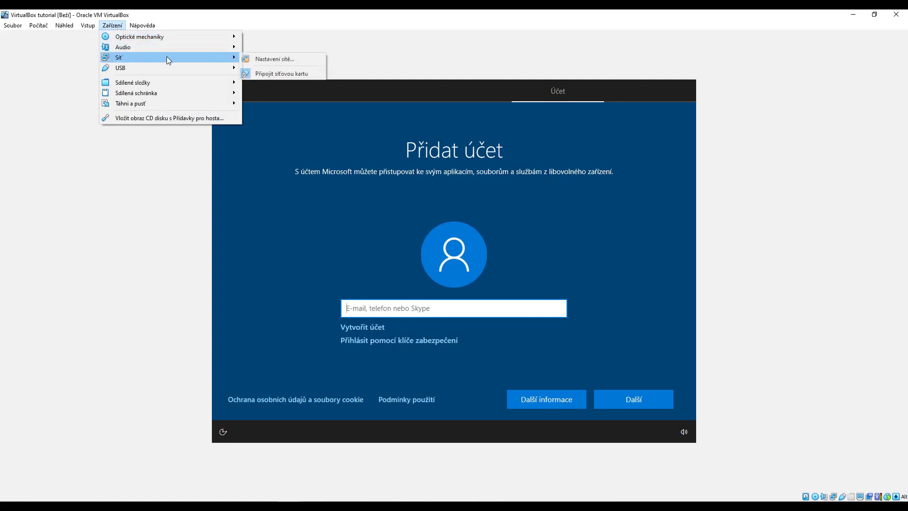
pyautogui.click(274, 73)
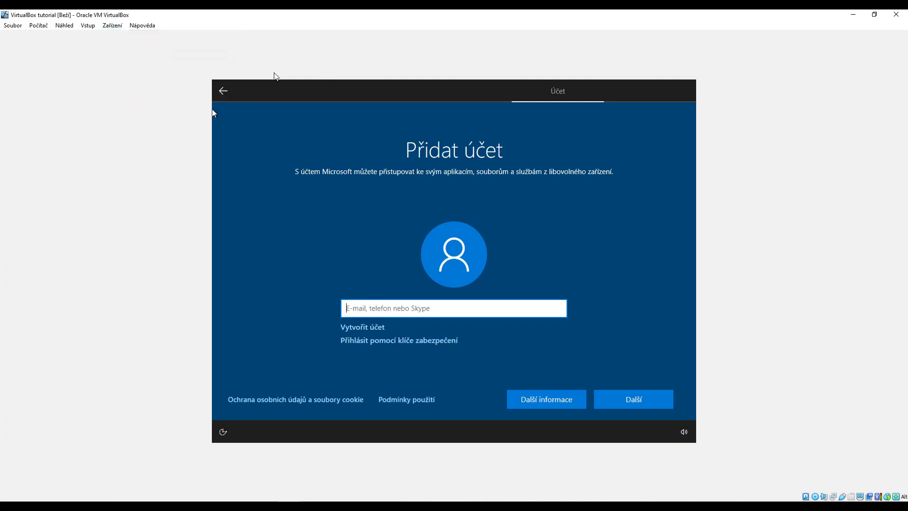
pyautogui.click(224, 92)
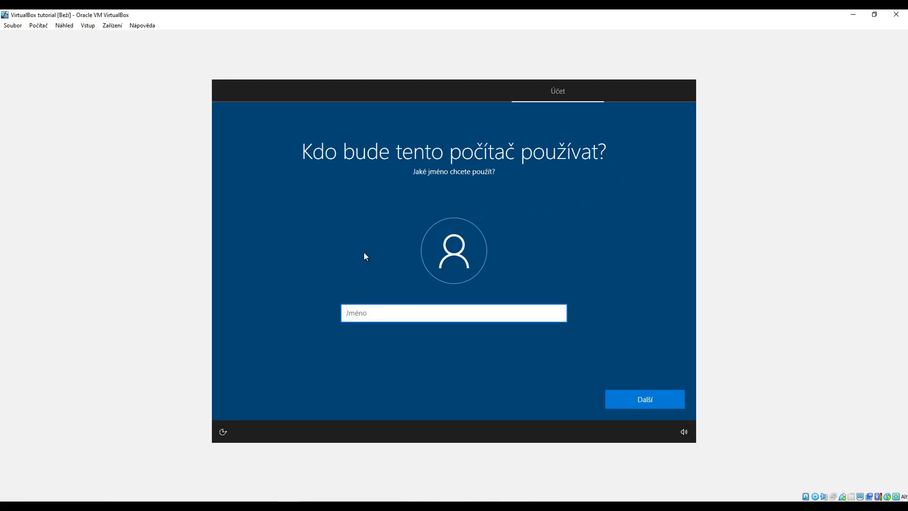
# Create the local account with a user name and a password, confirmed twice.
pyautogui.hotkey('ctrl', 'f')
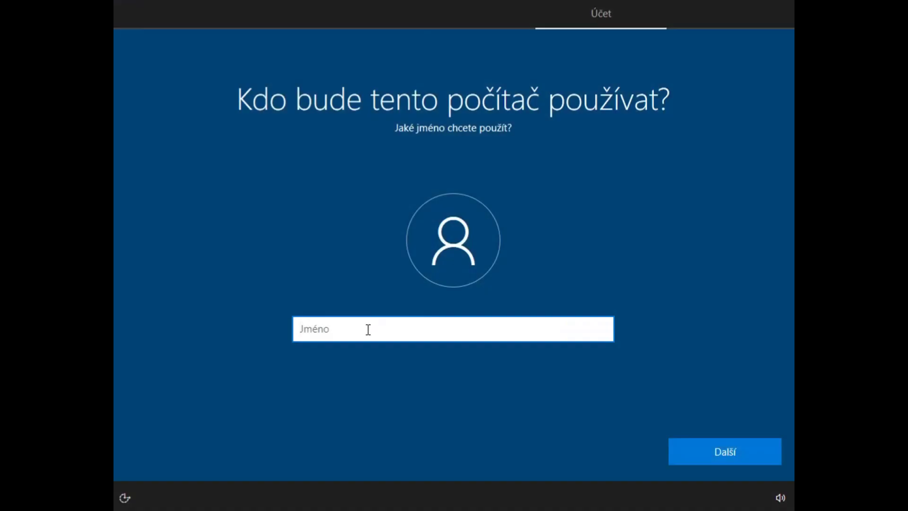
pyautogui.write('Grizlik')
pyautogui.press('Return')
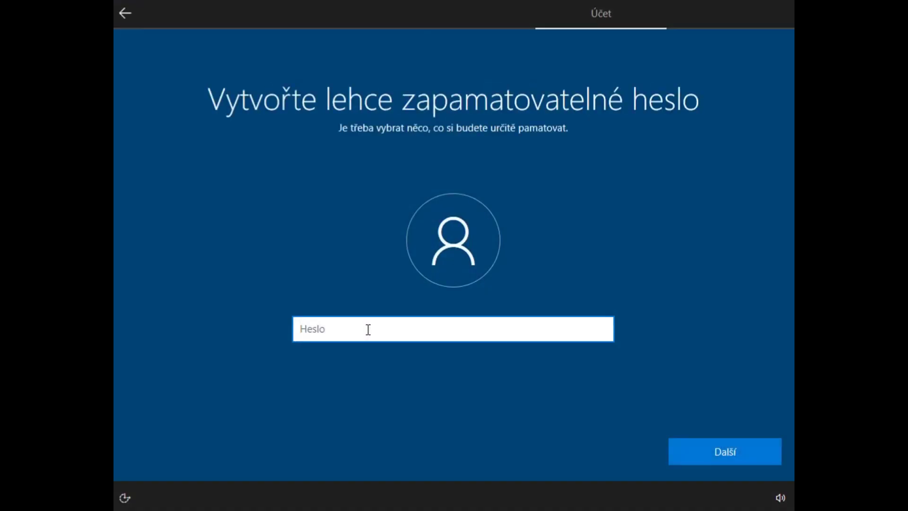
pyautogui.write('••••')
pyautogui.press('Return')
pyautogui.write('••••')
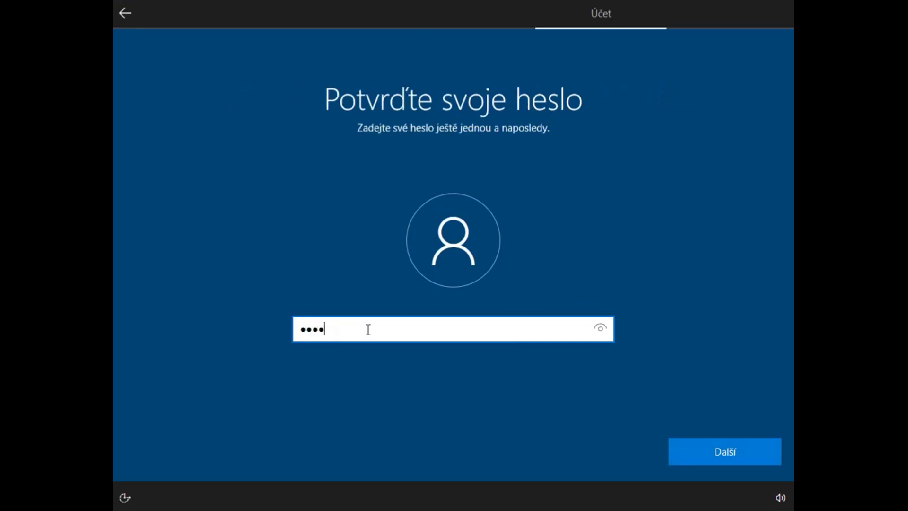
pyautogui.press('Return')
# Set the pet name and childhood nickname security questions with their answers.
pyautogui.click(361, 343)
pyautogui.click(364, 357)
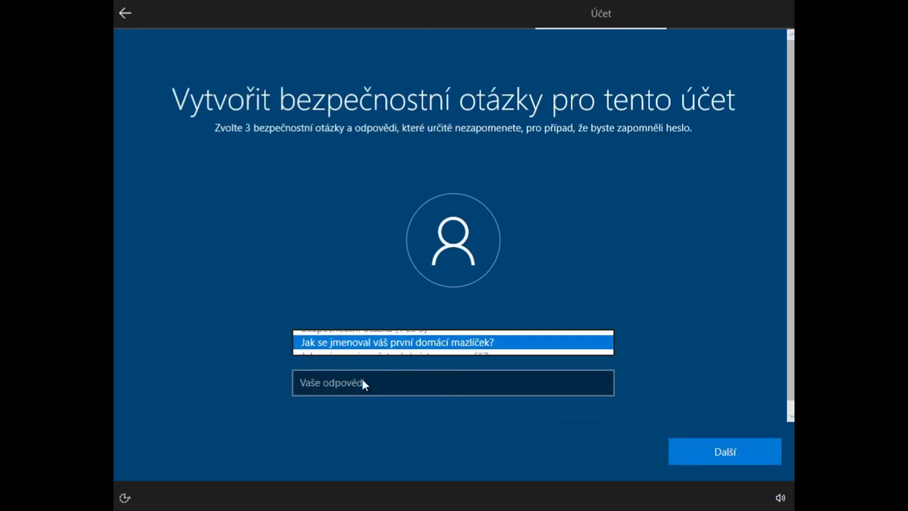
pyautogui.click(373, 382)
pyautogui.write('d')
pyautogui.click(735, 470)
pyautogui.click(419, 342)
pyautogui.click(420, 357)
pyautogui.click(437, 389)
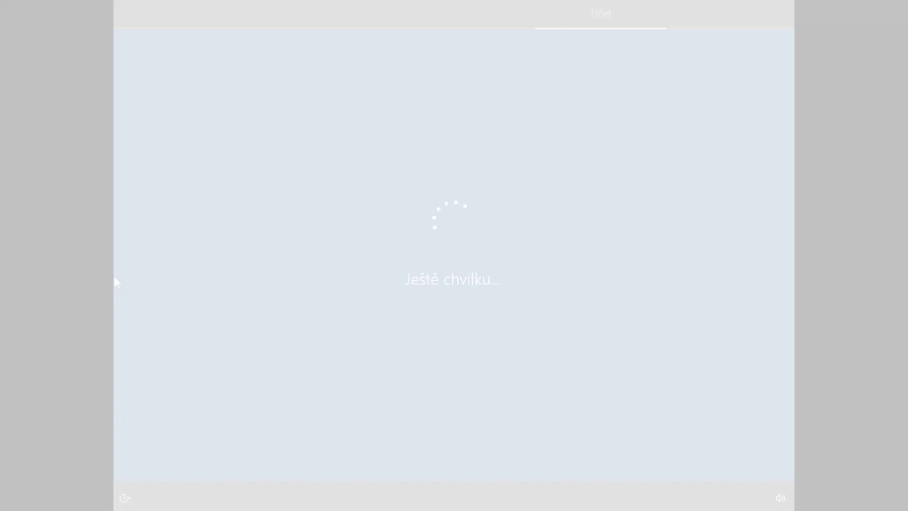
# Reconnect the VM's network adapter from the Devices menu.
pyautogui.click(112, 25)
pyautogui.moveTo(208, 56)
pyautogui.click(277, 78)
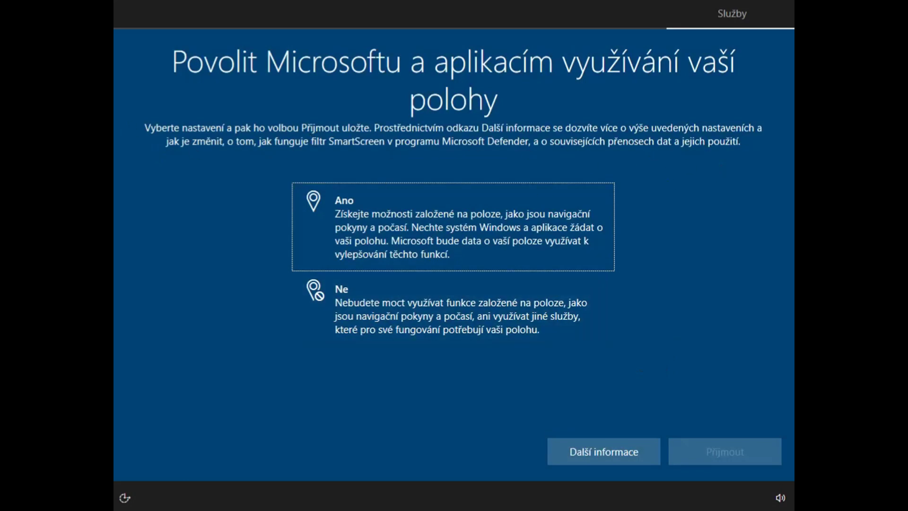
# Decline the privacy options and Find my device, sending only basic diagnostic data.
pyautogui.click(438, 302)
pyautogui.click(717, 453)
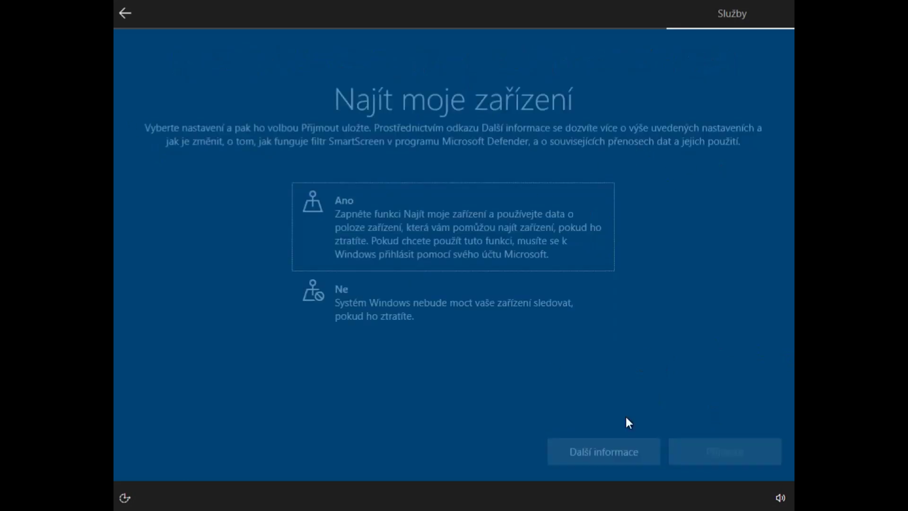
pyautogui.click(715, 450)
pyautogui.click(420, 348)
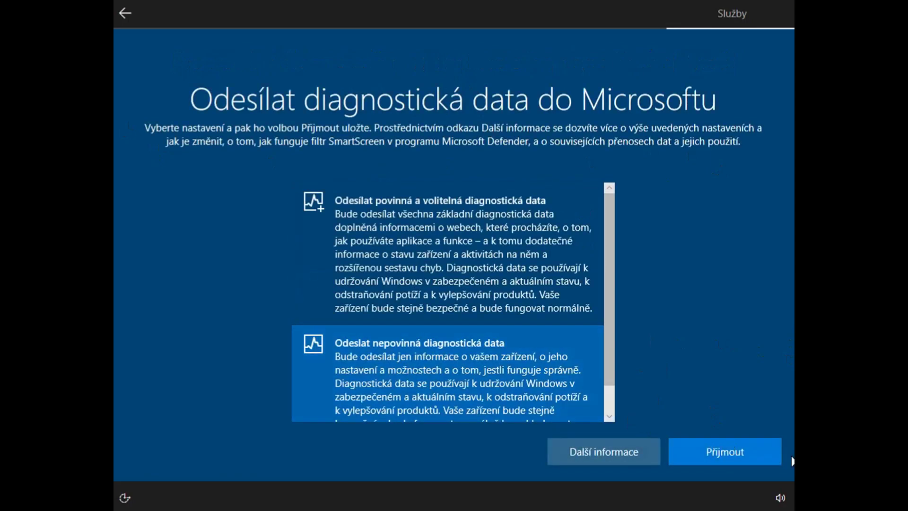
pyautogui.click(725, 452)
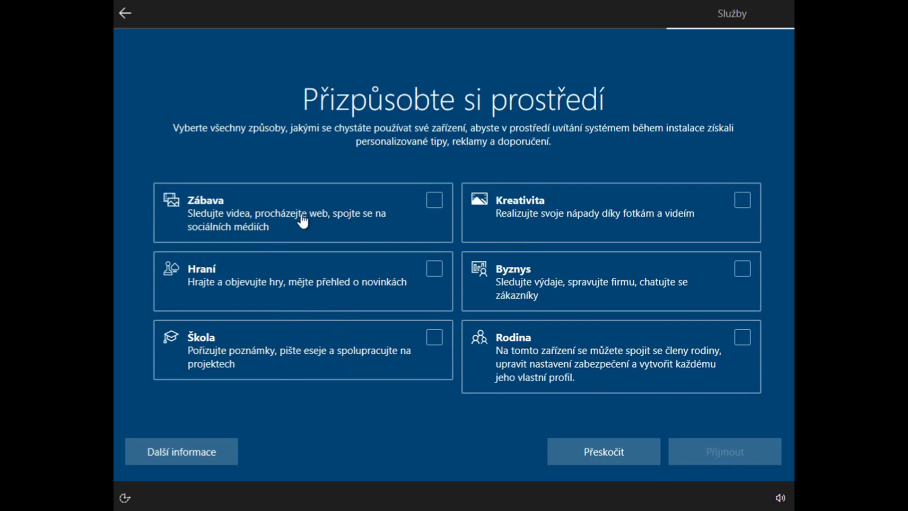
# Tick the Byznys usage category, accept the customization, and dismiss the desktop notification.
pyautogui.click(365, 231)
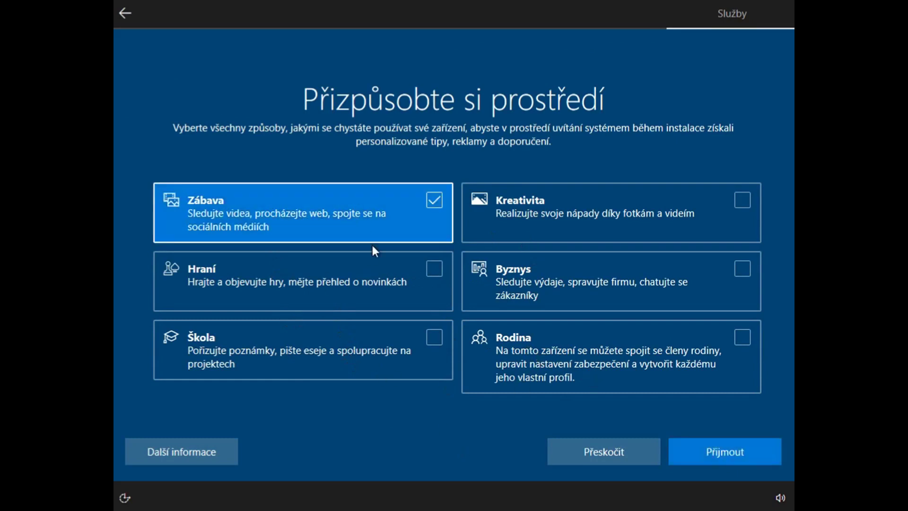
pyautogui.click(372, 270)
pyautogui.click(528, 230)
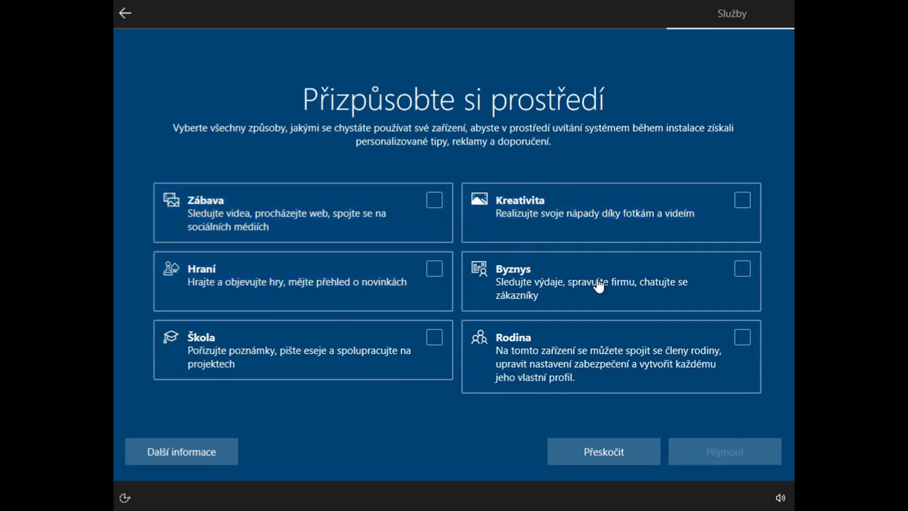
pyautogui.click(712, 297)
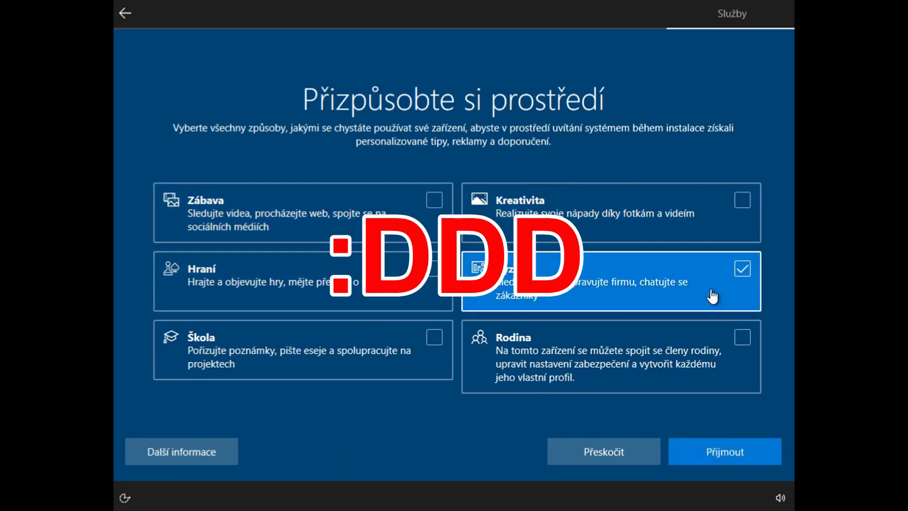
pyautogui.click(745, 450)
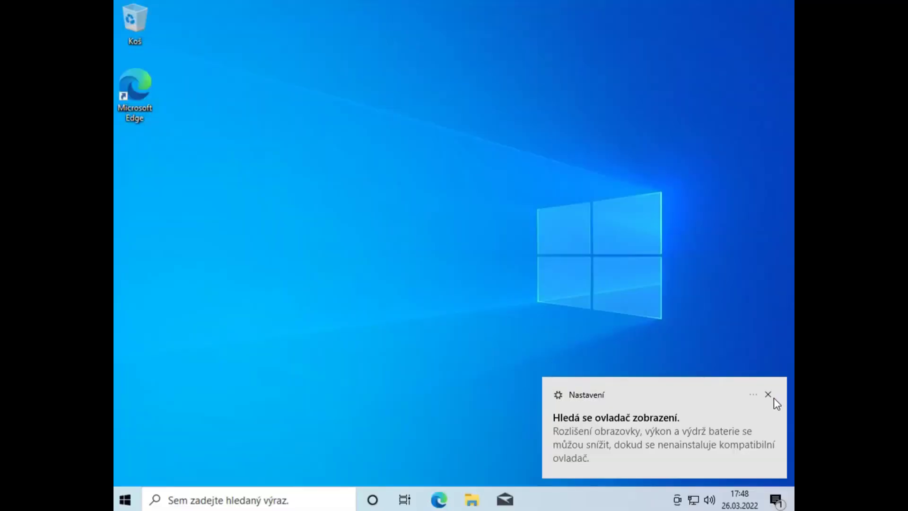
pyautogui.click(772, 398)
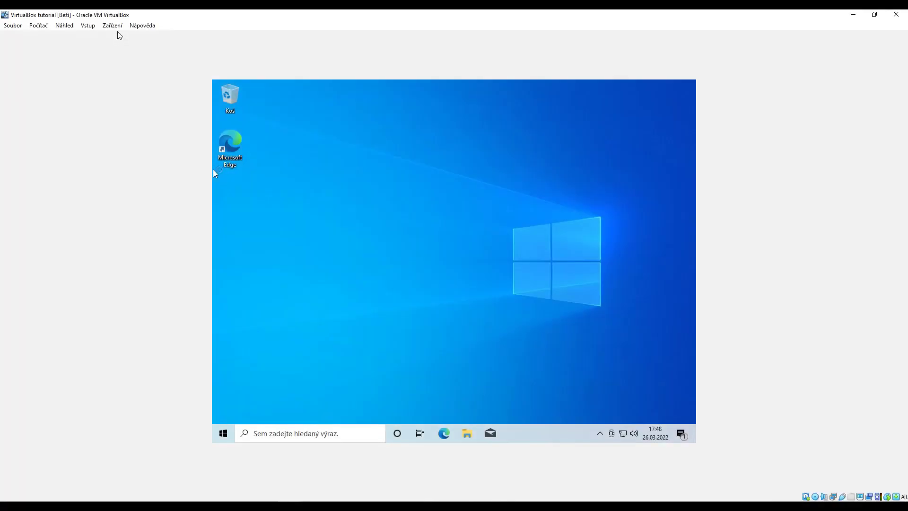
# Insert the Guest Additions CD image and launch VBoxWindowsAdditions from drive D: in the guest.
pyautogui.click(117, 27)
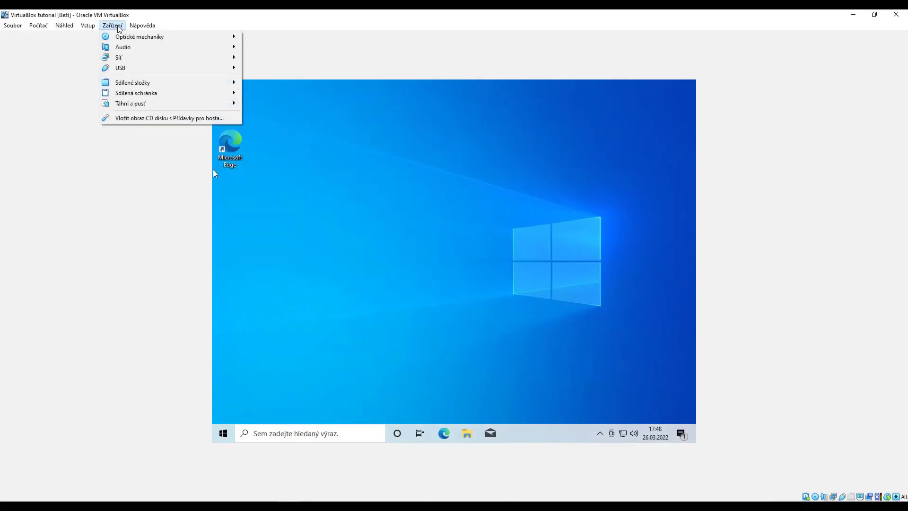
pyautogui.click(157, 120)
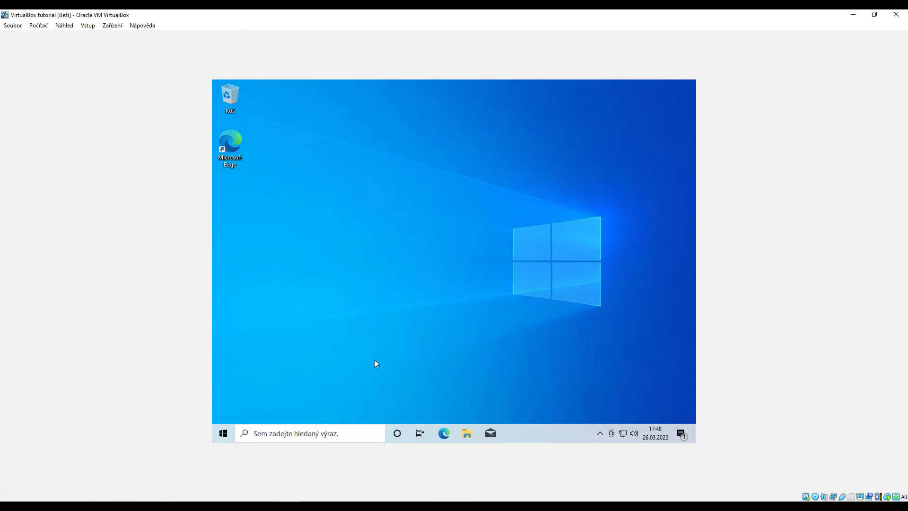
pyautogui.press('super+e')
pyautogui.click(324, 277)
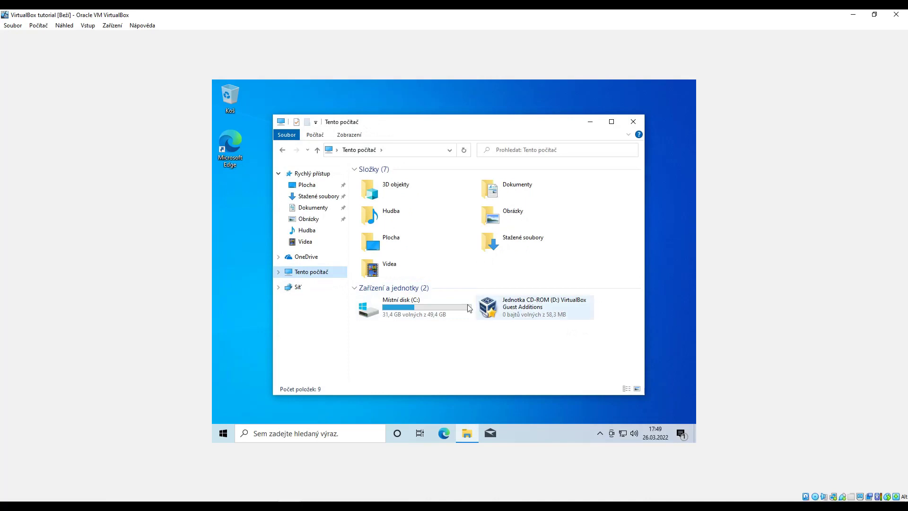
pyautogui.doubleClick(561, 316)
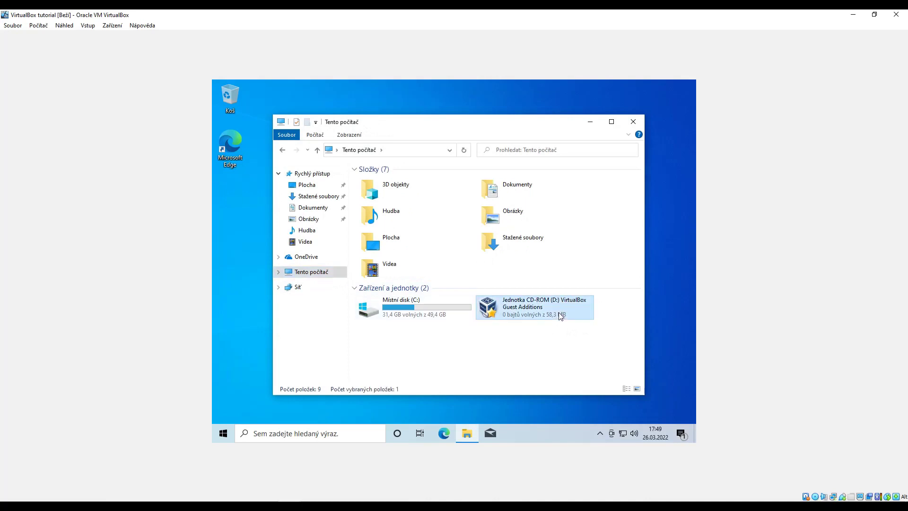
pyautogui.click(447, 280)
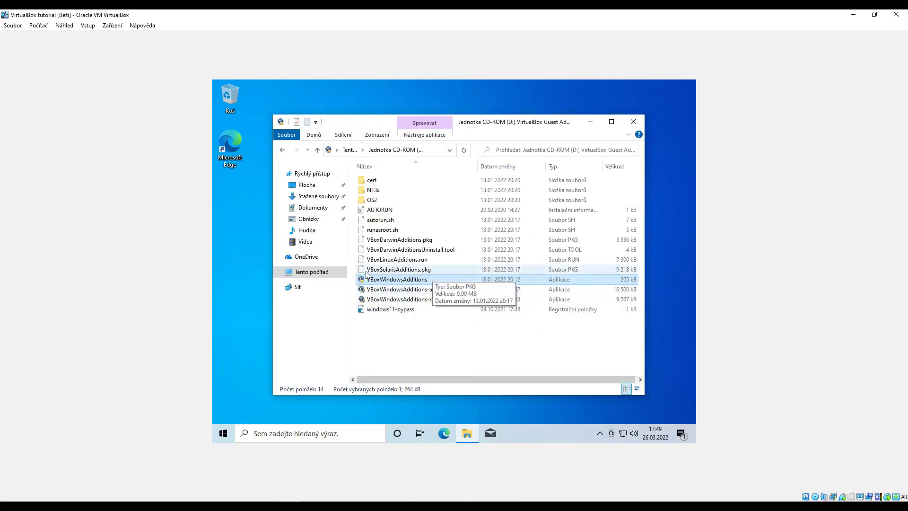
pyautogui.doubleClick(418, 281)
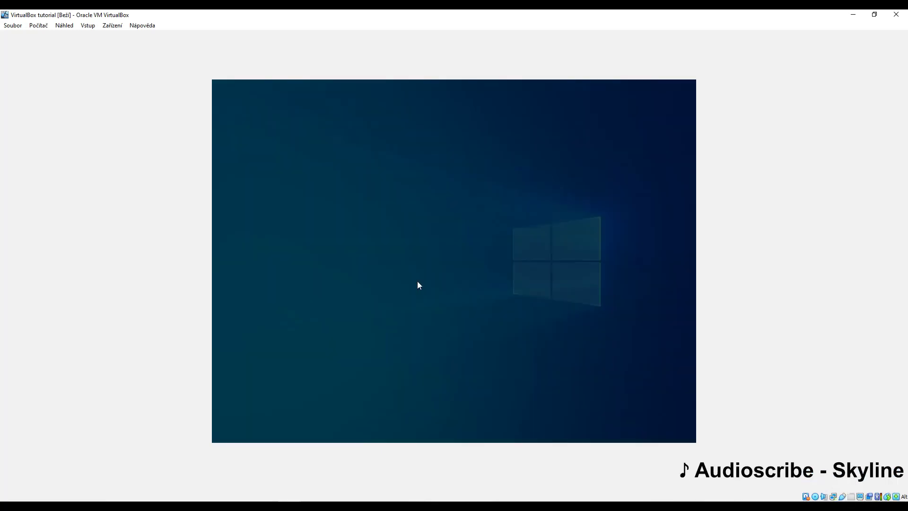
# Install Guest Additions 6.1.32 with default folder and components, allowing the Oracle driver, then reboot.
pyautogui.click(408, 320)
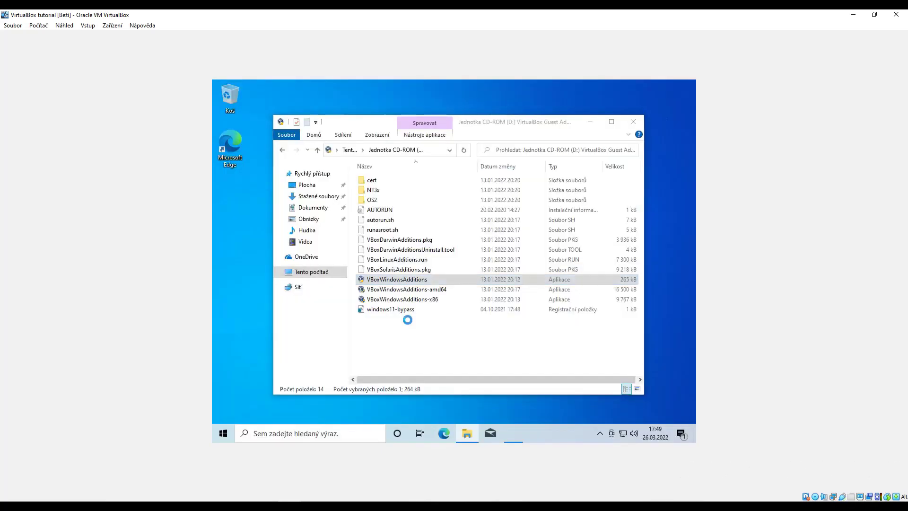
pyautogui.click(506, 332)
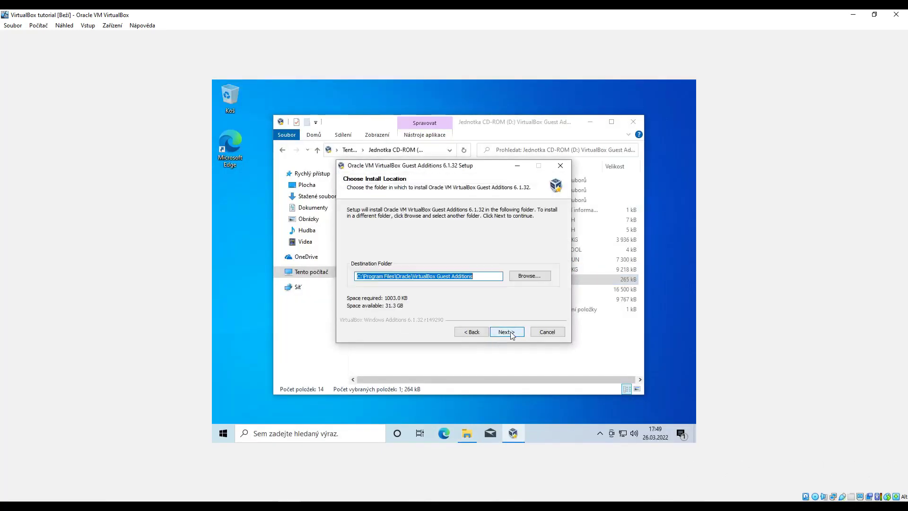
pyautogui.click(508, 332)
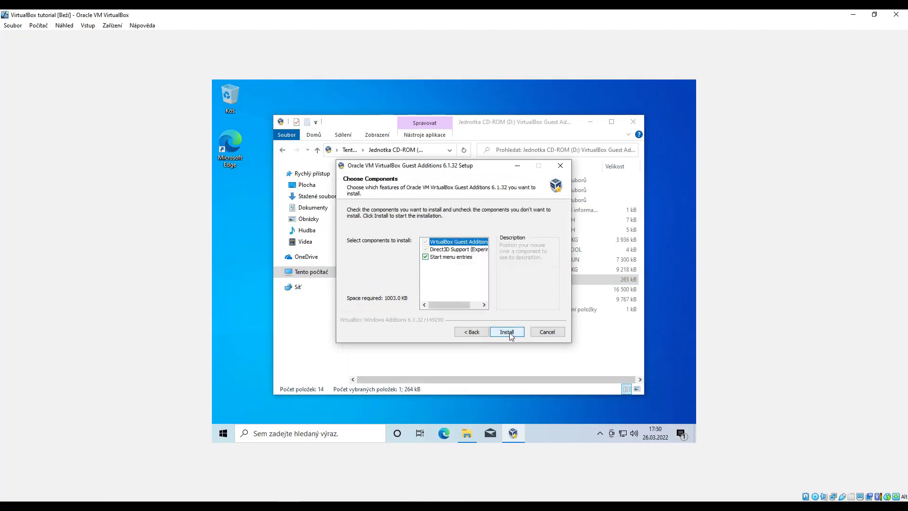
pyautogui.click(509, 333)
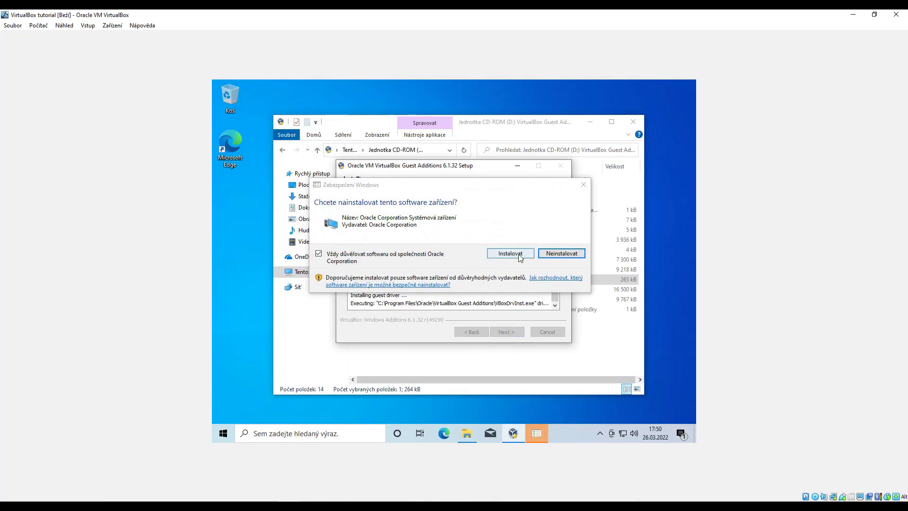
pyautogui.click(519, 256)
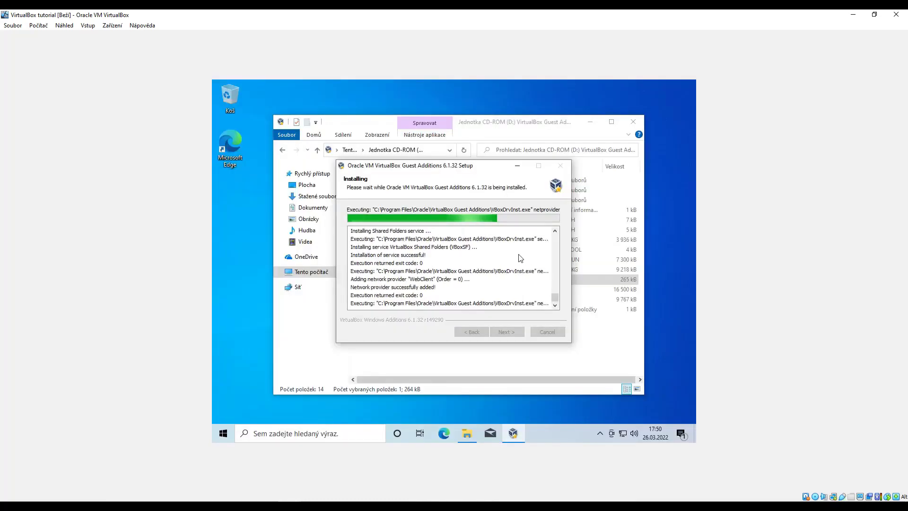
pyautogui.click(507, 332)
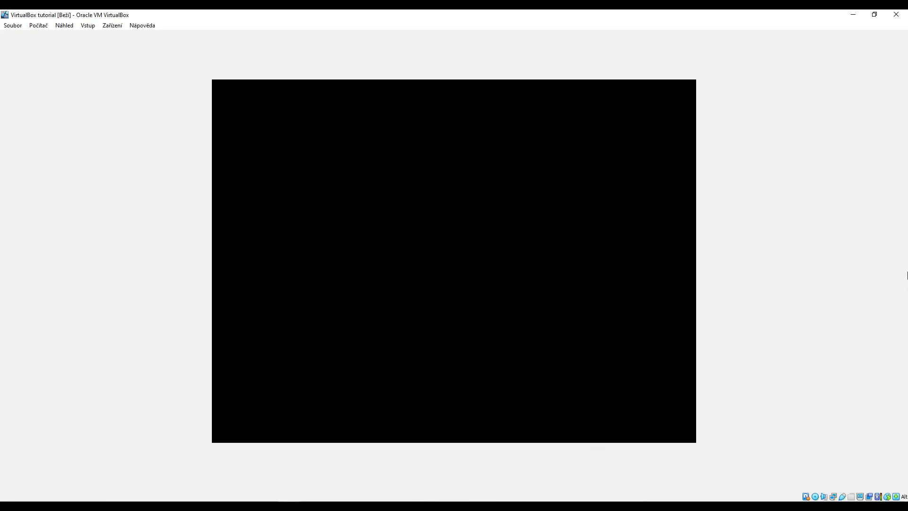
# Sign in to the restarted guest and open the VirtualBox item in the notification area.
pyautogui.press('Return')
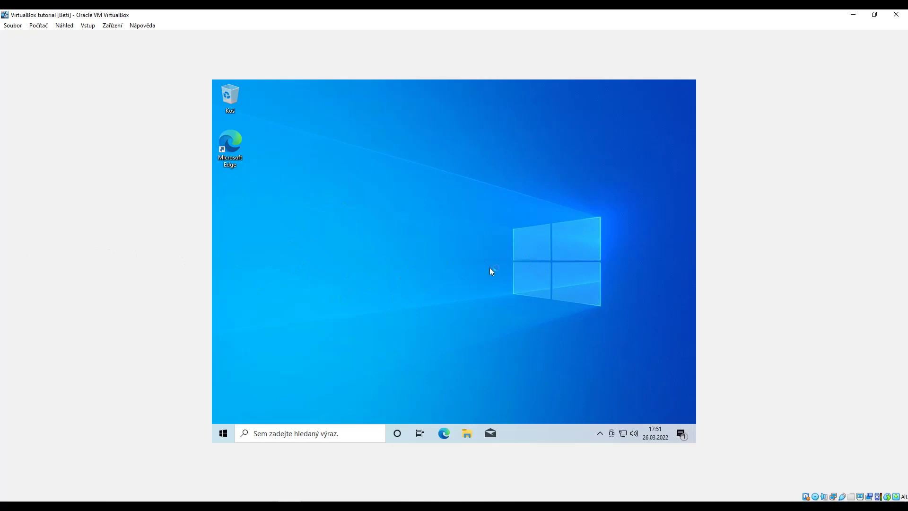
pyautogui.moveTo(633, 138); pyautogui.dragTo(331, 366)
pyautogui.click(600, 434)
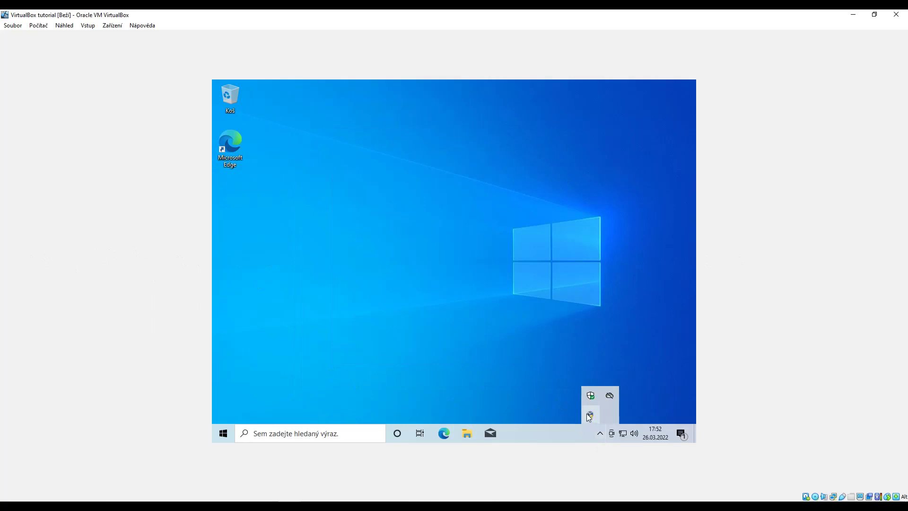
pyautogui.click(590, 415)
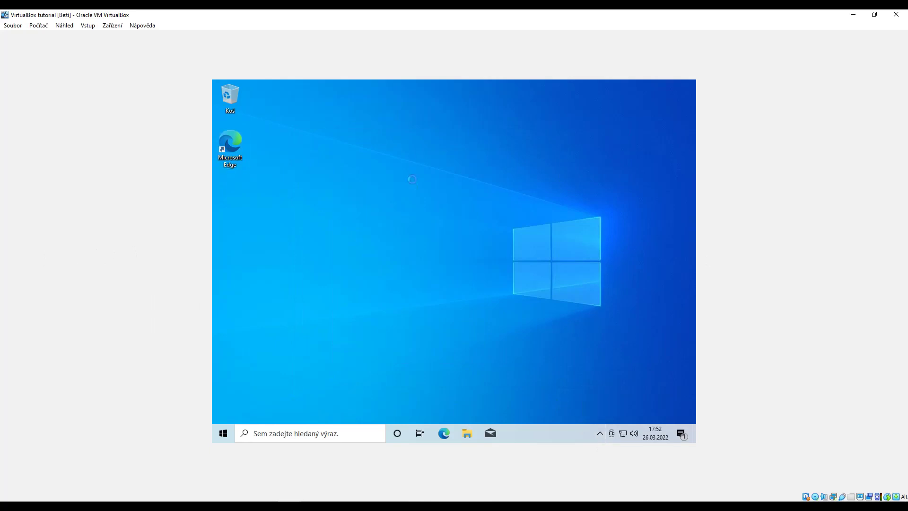
# Try 1280 × 960 in the guest's Display settings, revert to 1024 × 768, and restore the VM window.
pyautogui.rightClick(412, 180)
pyautogui.click(443, 270)
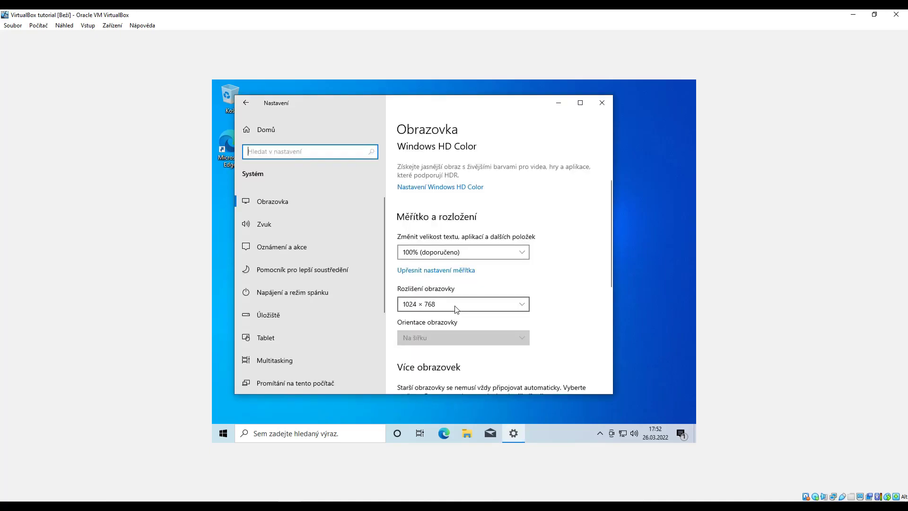
pyautogui.click(456, 309)
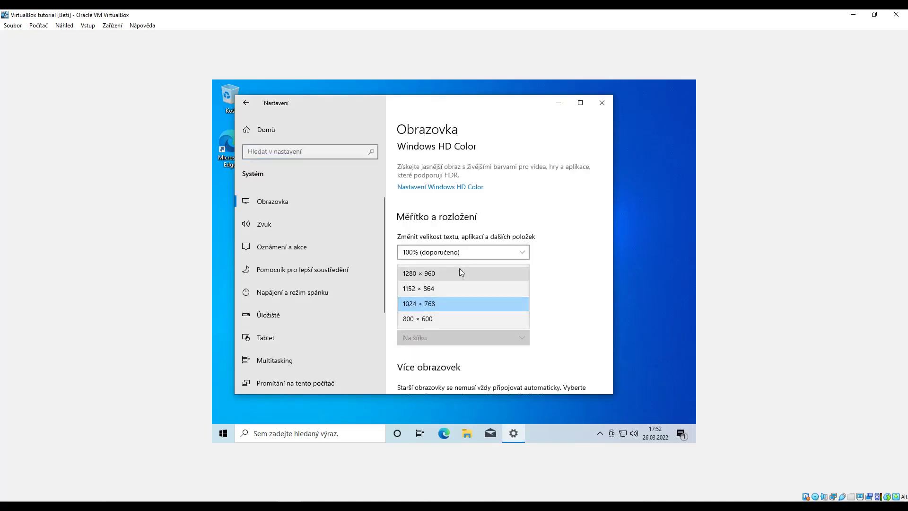
pyautogui.click(457, 273)
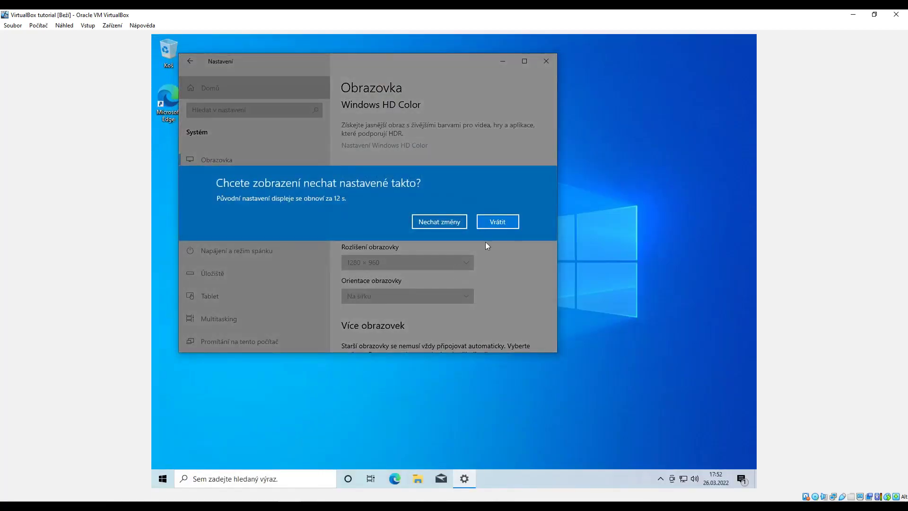
pyautogui.click(516, 221)
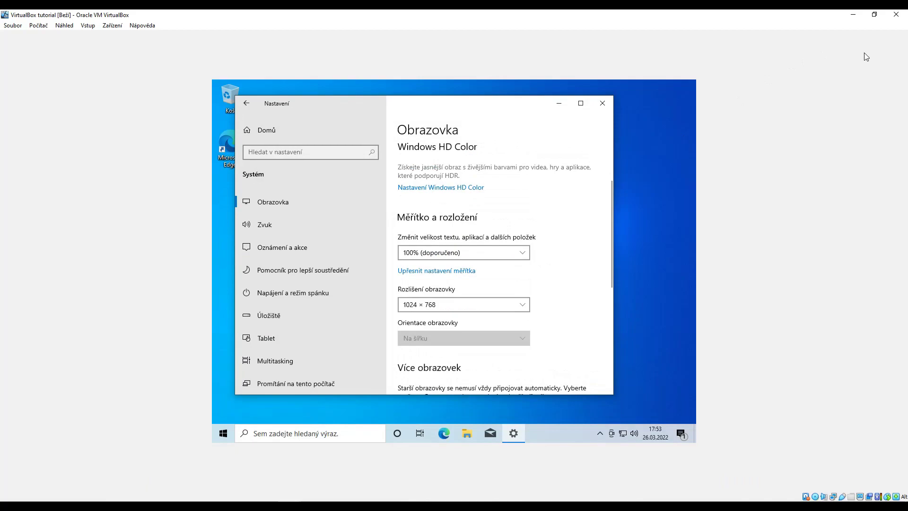
pyautogui.click(875, 14)
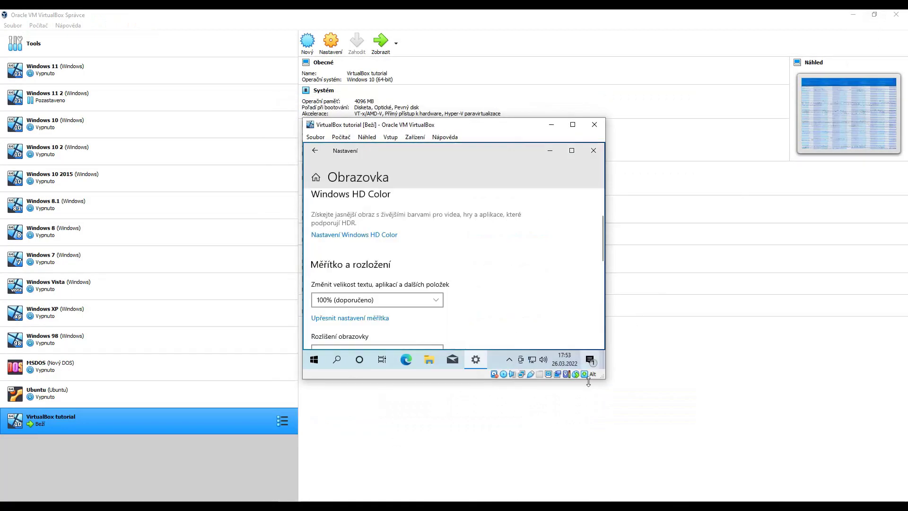
# Enlarge and maximize the VM window so the guest resolution becomes 1920 × 975, toggling full screen on and off.
pyautogui.moveTo(605, 378); pyautogui.dragTo(689, 443)
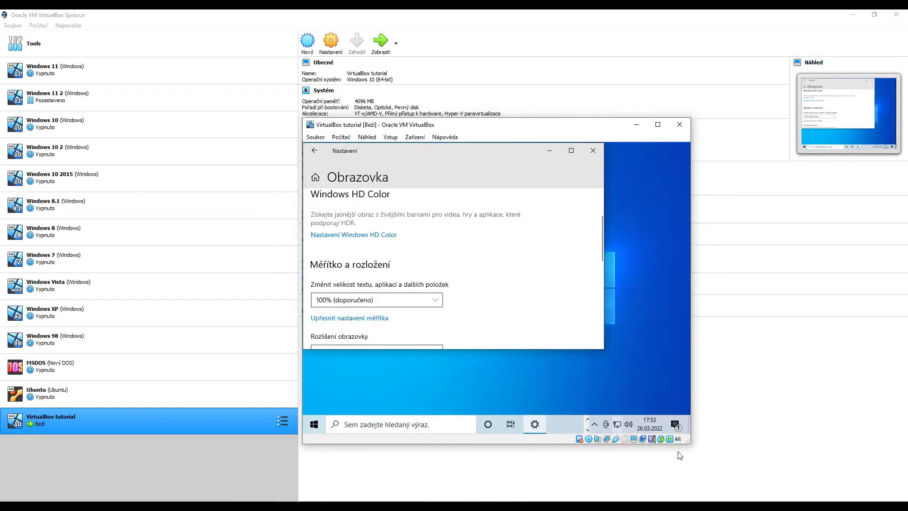
pyautogui.moveTo(689, 443); pyautogui.dragTo(672, 468)
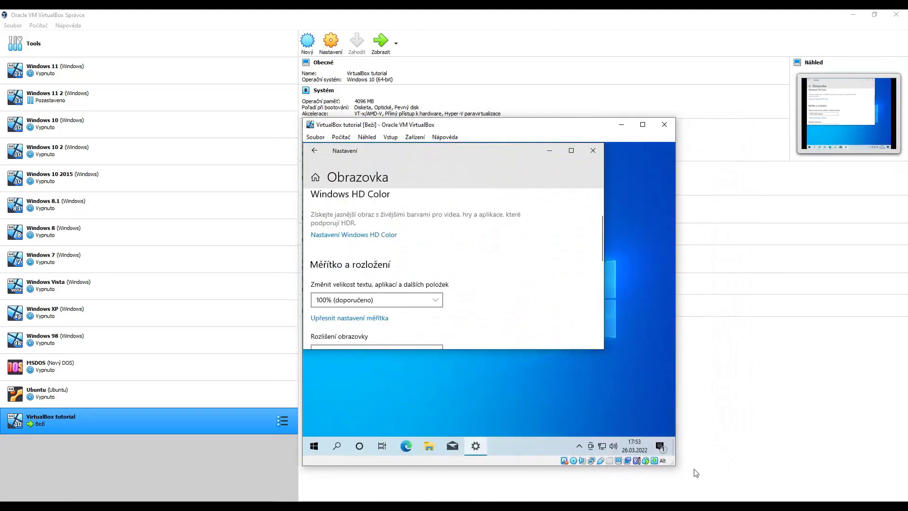
pyautogui.click(643, 125)
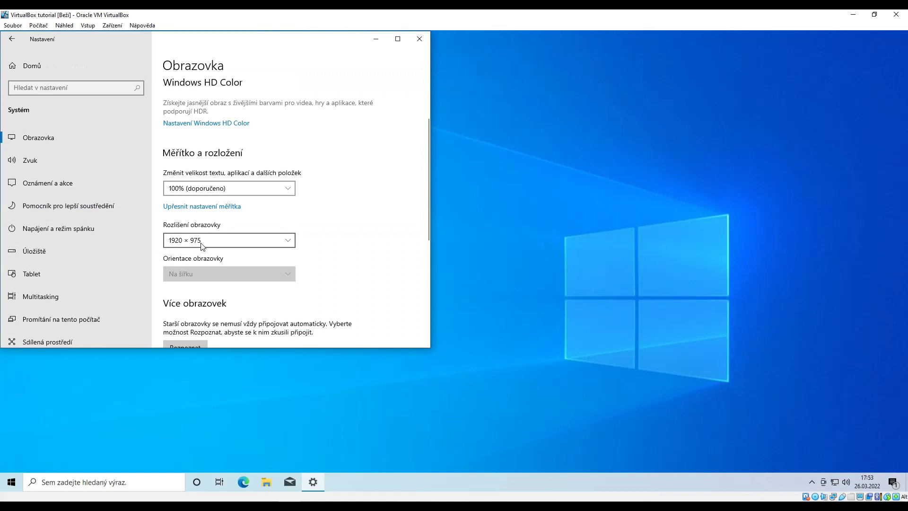
pyautogui.moveTo(183, 41); pyautogui.dragTo(489, 93)
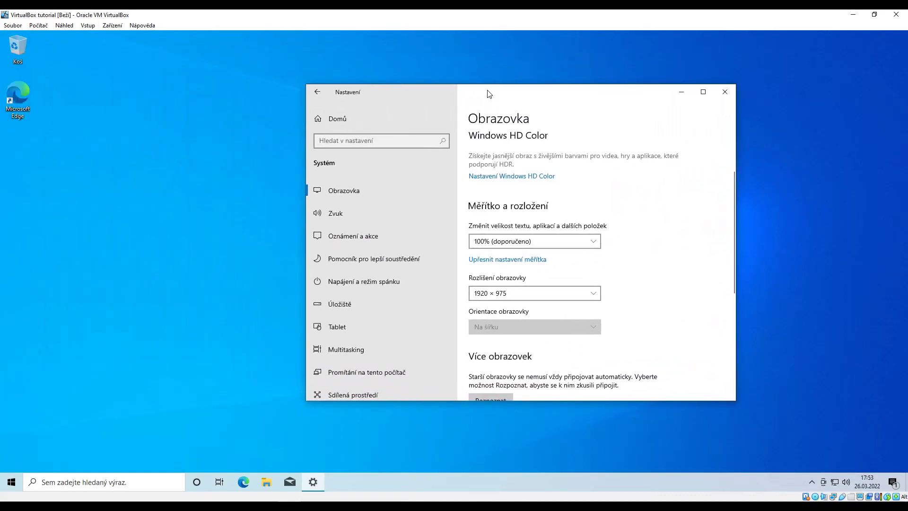
pyautogui.hotkey('ctrl', 'f')
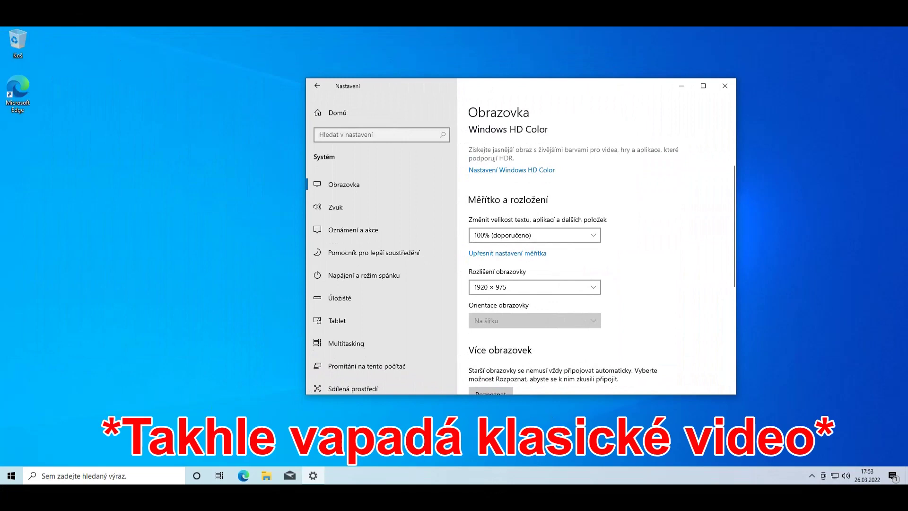
pyautogui.hotkey('ctrl', 'f')
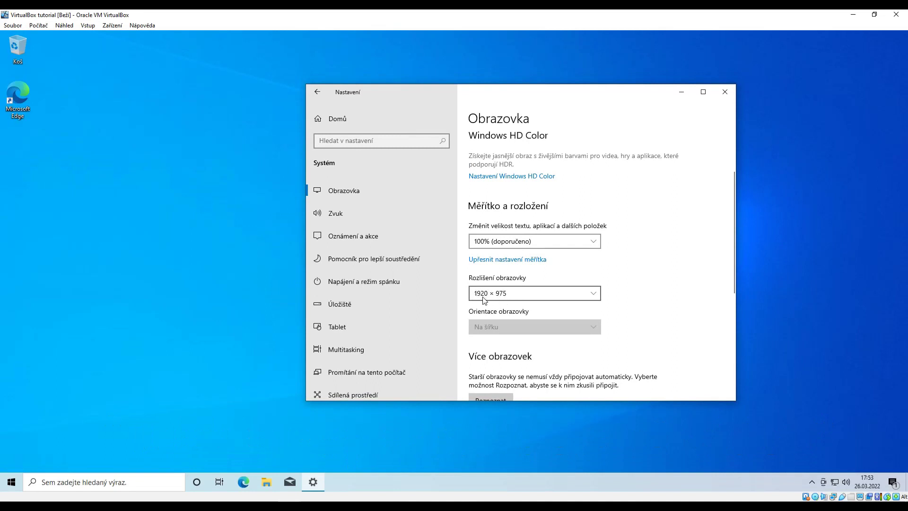
# Eject the Guest Additions disc from This PC in the guest's File Explorer.
pyautogui.click(267, 482)
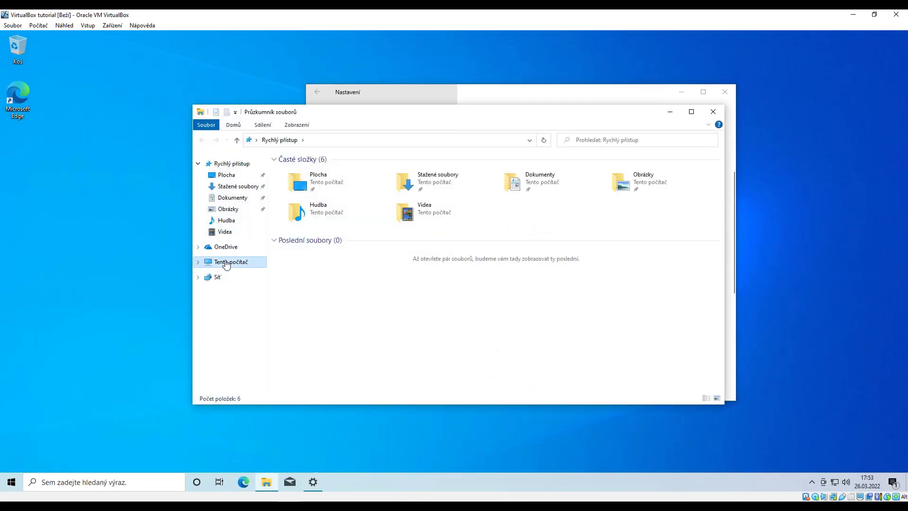
pyautogui.click(226, 263)
pyautogui.rightClick(448, 269)
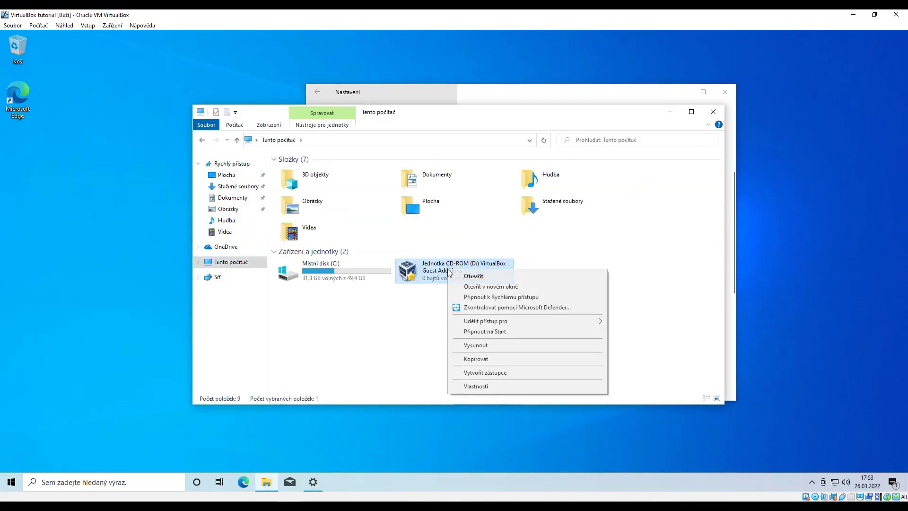
pyautogui.click(476, 346)
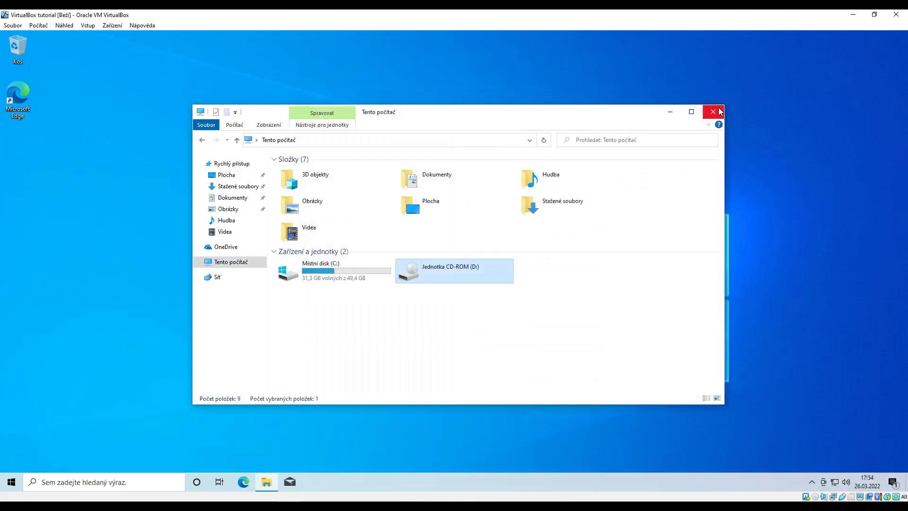
pyautogui.click(713, 112)
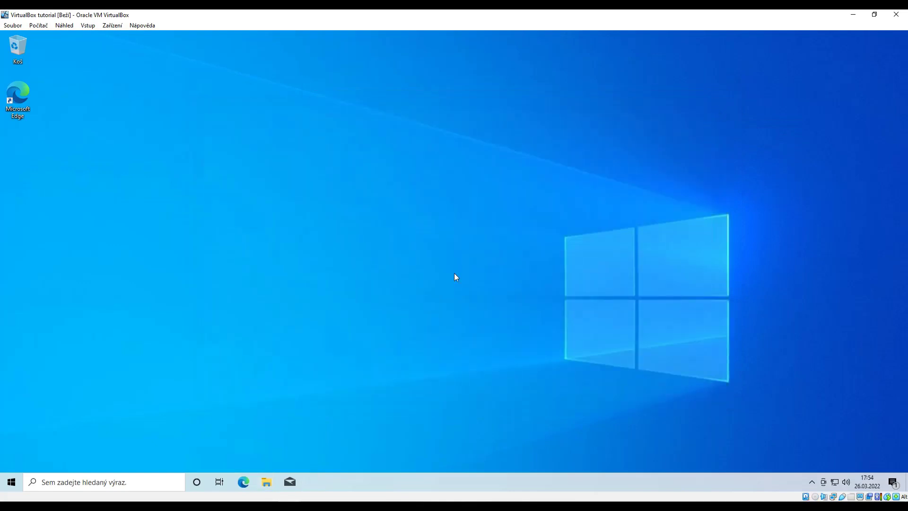
# Shut down the guest Windows from the Start menu's power options.
pyautogui.click(14, 482)
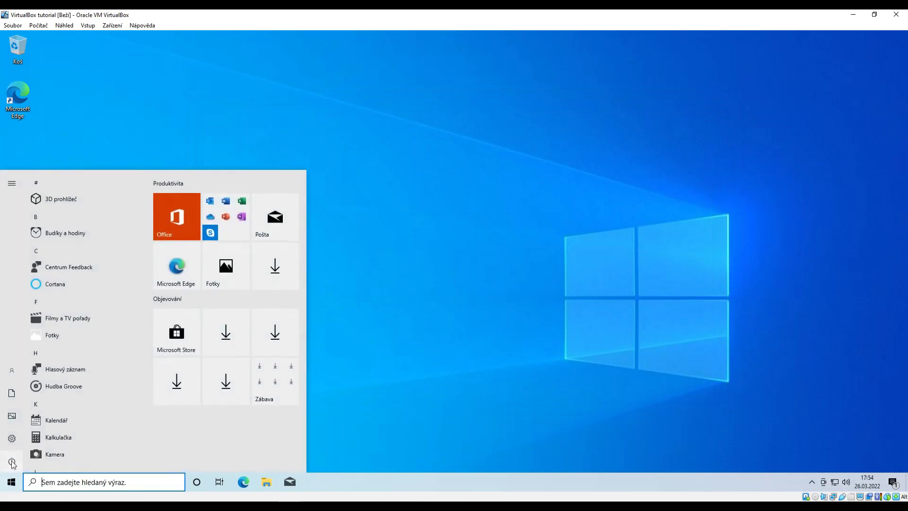
pyautogui.click(12, 462)
pyautogui.click(28, 421)
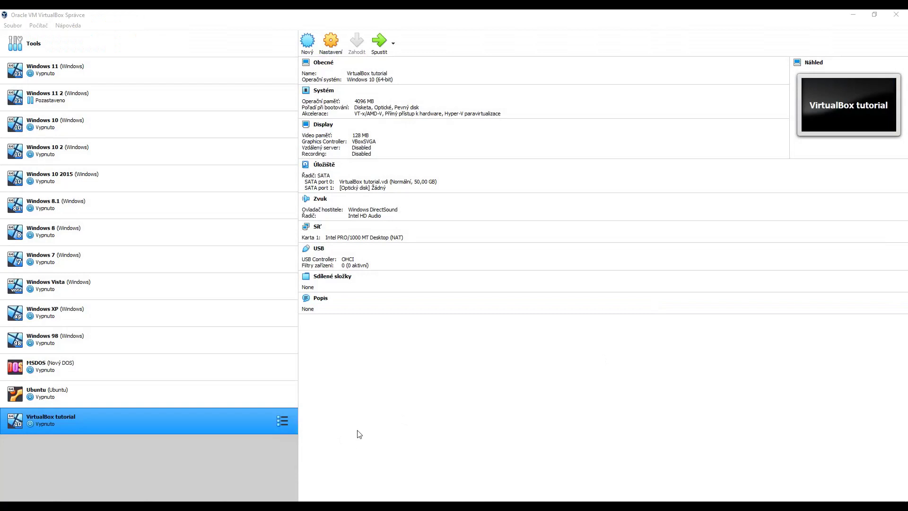
# Take a snapshot named 'Windows' with the description 'Popis' in the Snapshots view.
pyautogui.click(282, 421)
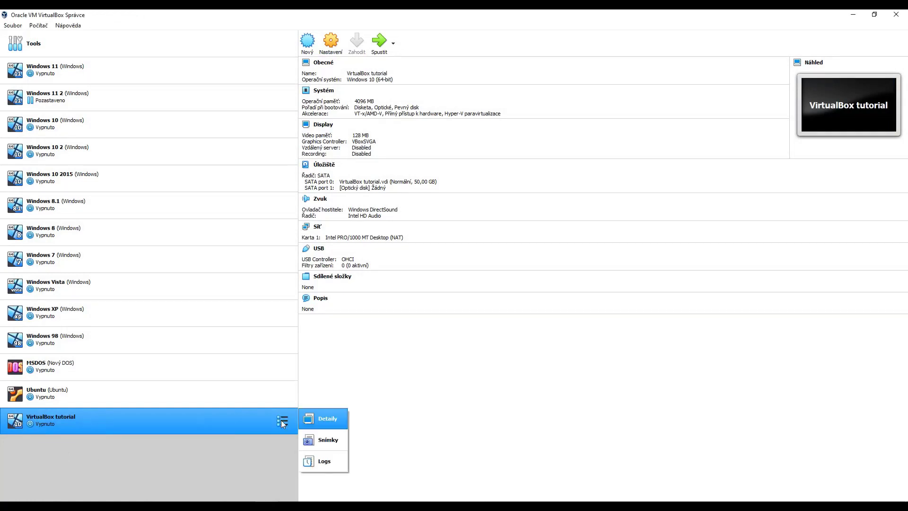
pyautogui.click(328, 441)
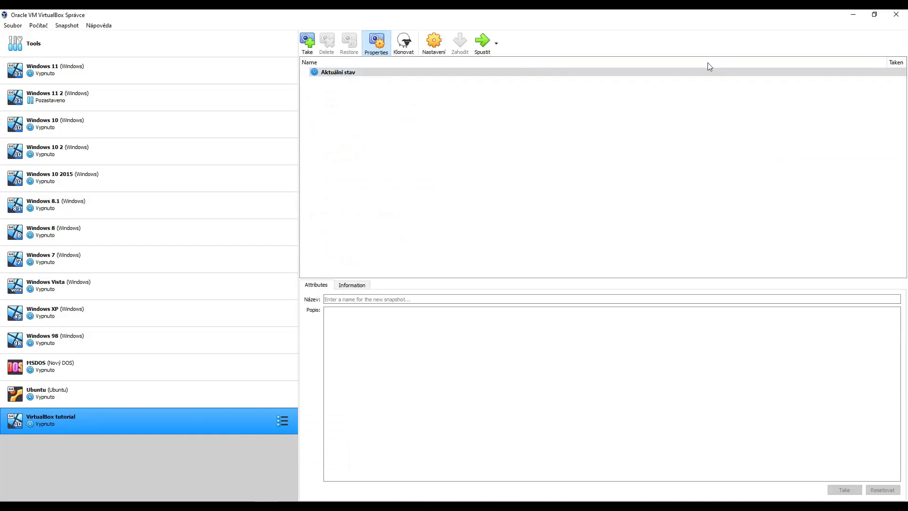
pyautogui.click(307, 42)
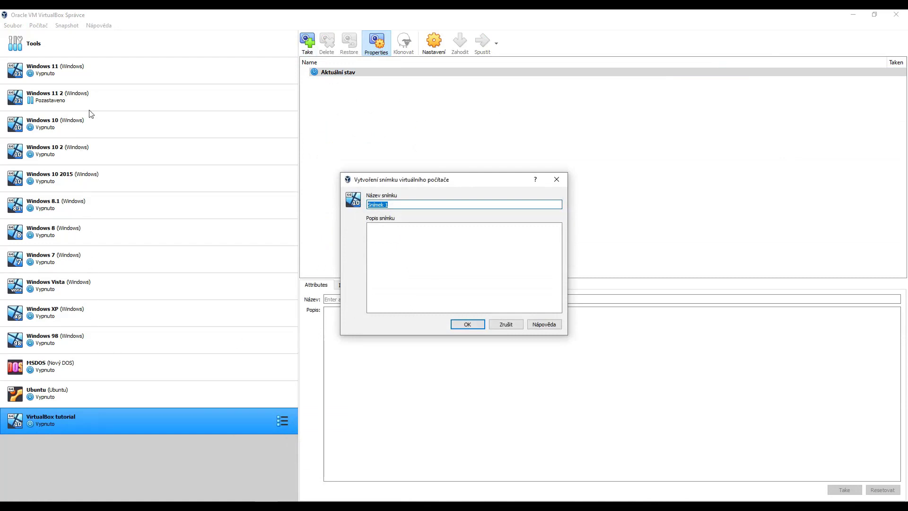
pyautogui.write('Windows')
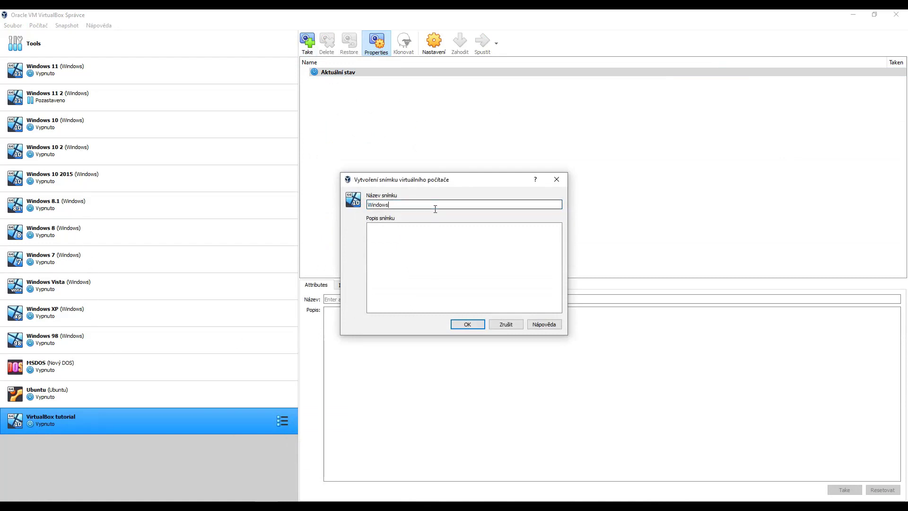
pyautogui.click(432, 259)
pyautogui.write('Popis')
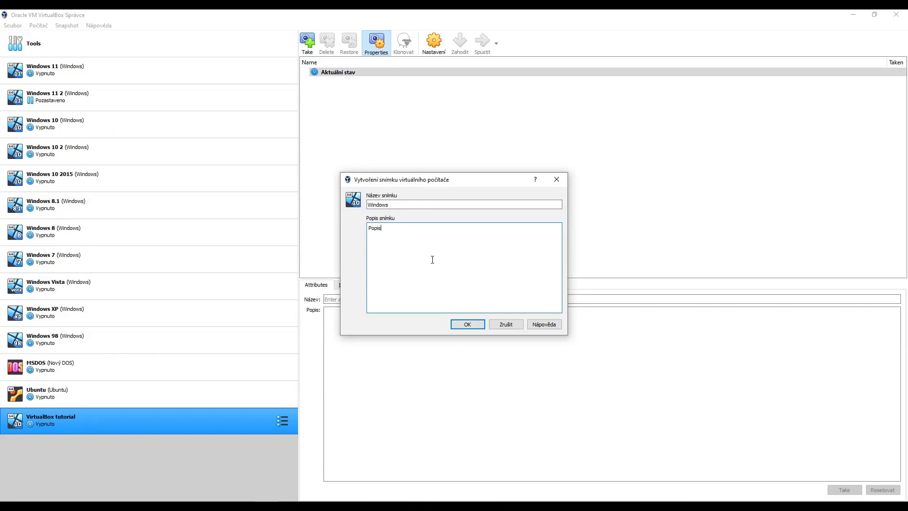
pyautogui.click(479, 325)
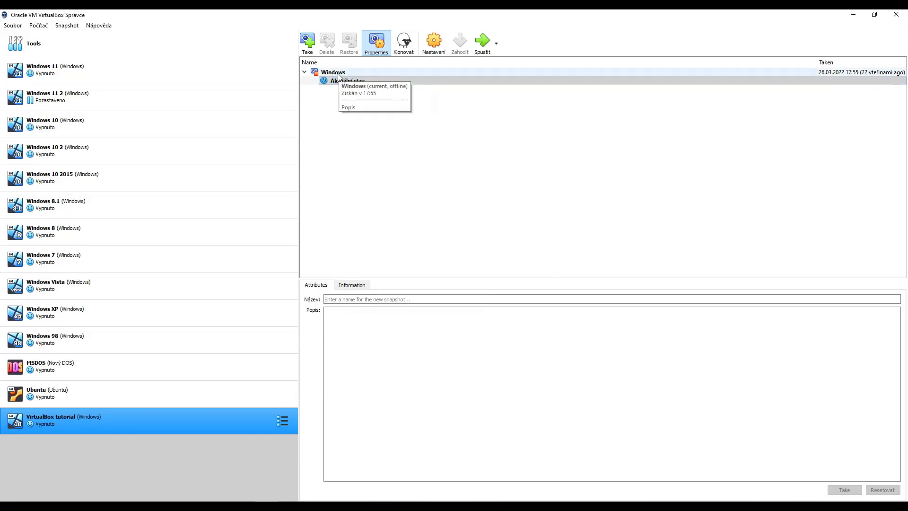
# Inspect the Windows snapshot and the current state entry in the snapshot tree.
pyautogui.click(336, 72)
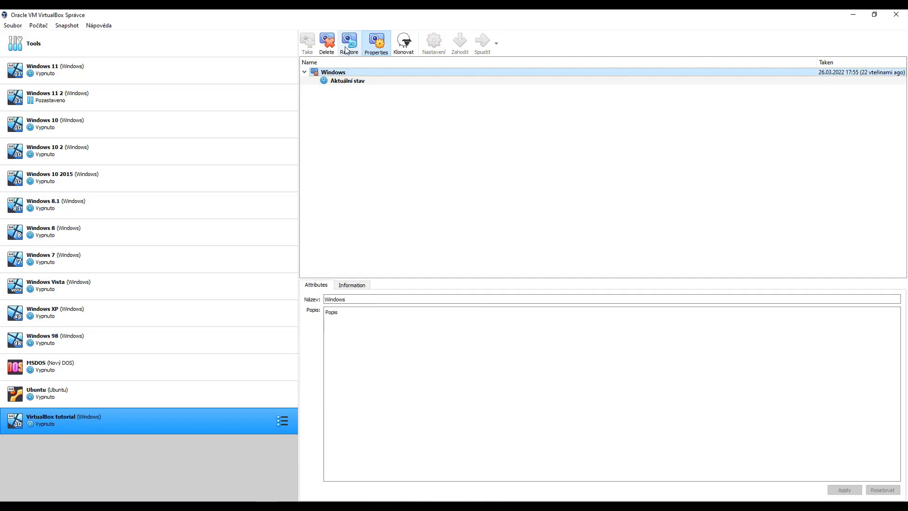
pyautogui.click(352, 81)
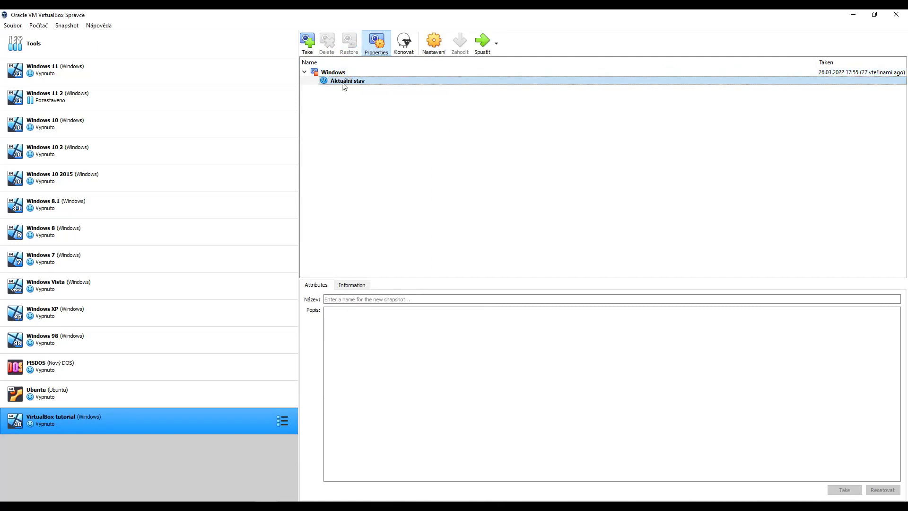
pyautogui.click(340, 72)
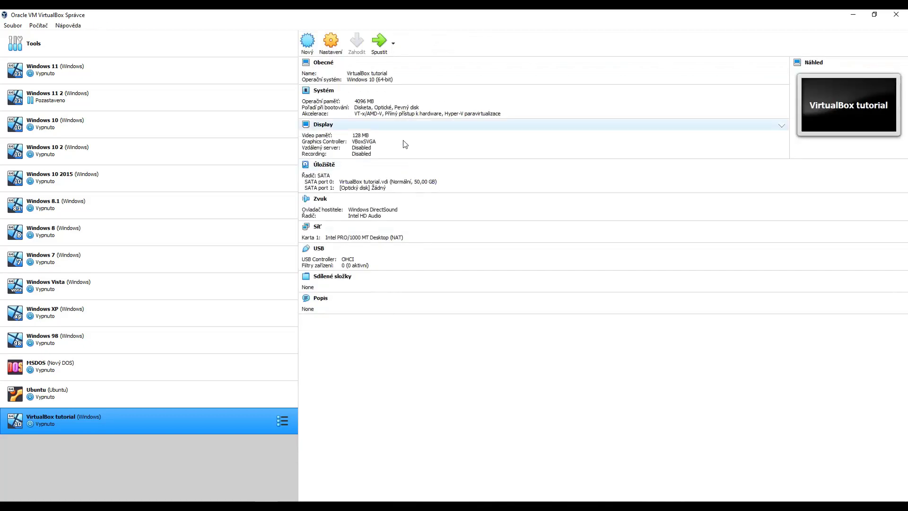
# Start the VirtualBox tutorial VM with Spustit.
pyautogui.click(378, 41)
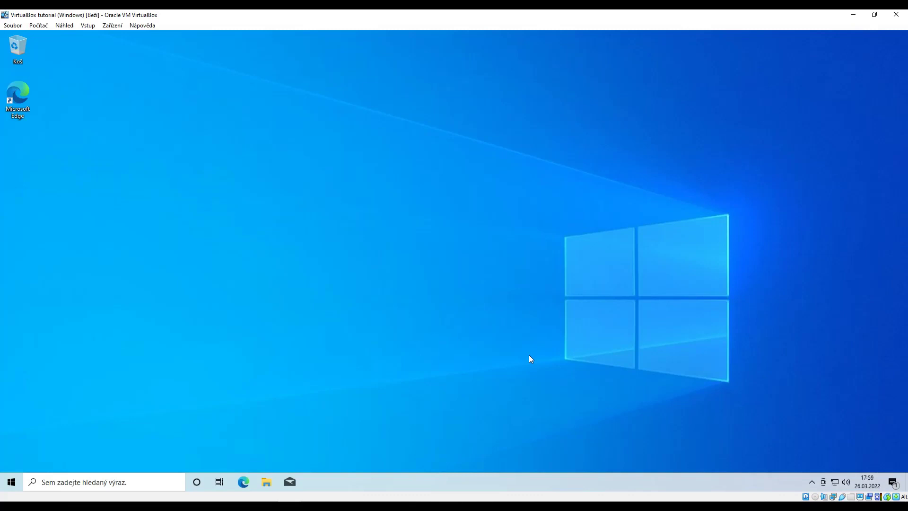
# Open Nastavení sdílené složky from the VM's Zařízení > Sdílené složky menu.
pyautogui.click(112, 25)
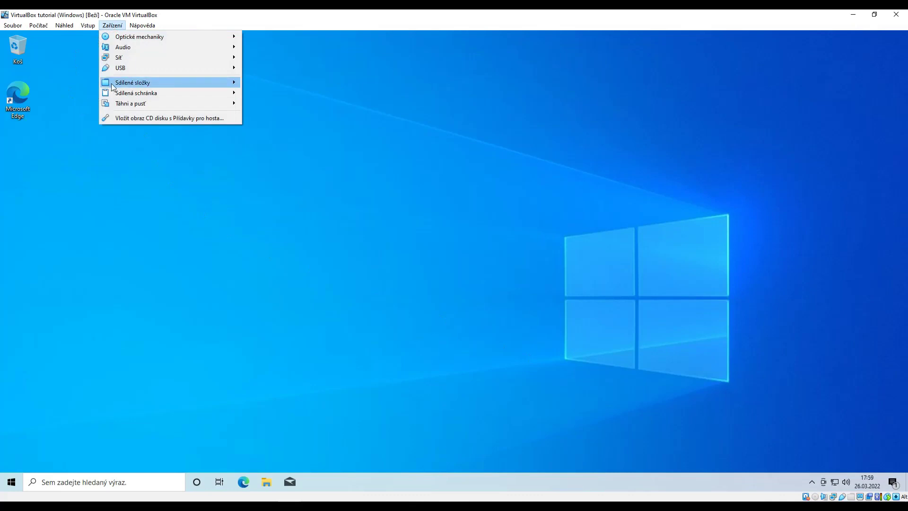
pyautogui.moveTo(116, 83)
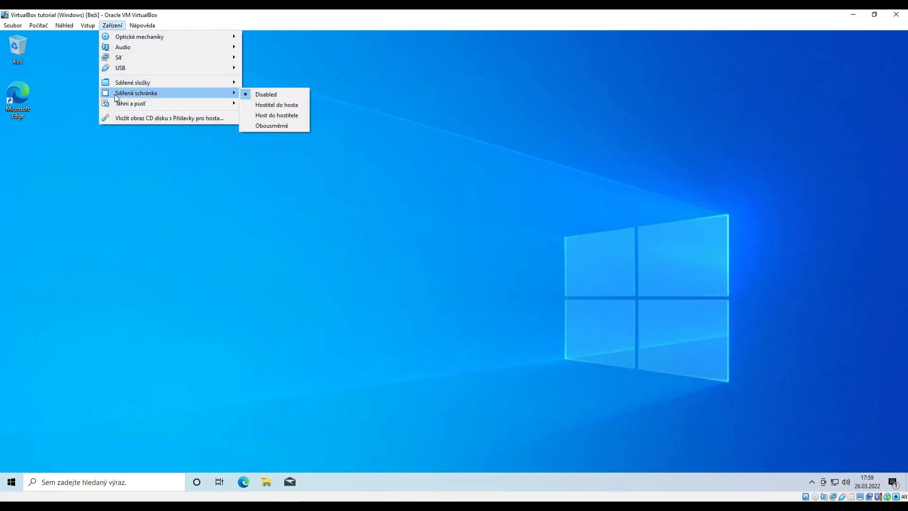
pyautogui.moveTo(115, 103)
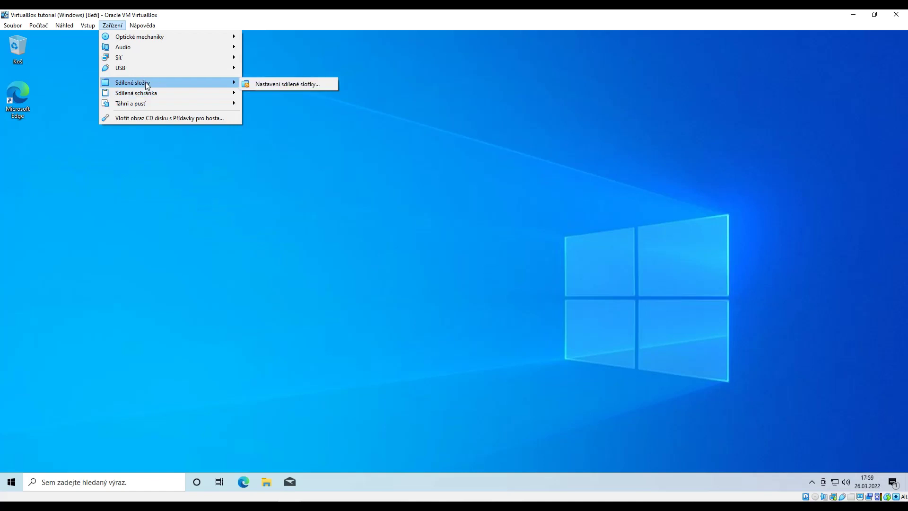
pyautogui.click(274, 84)
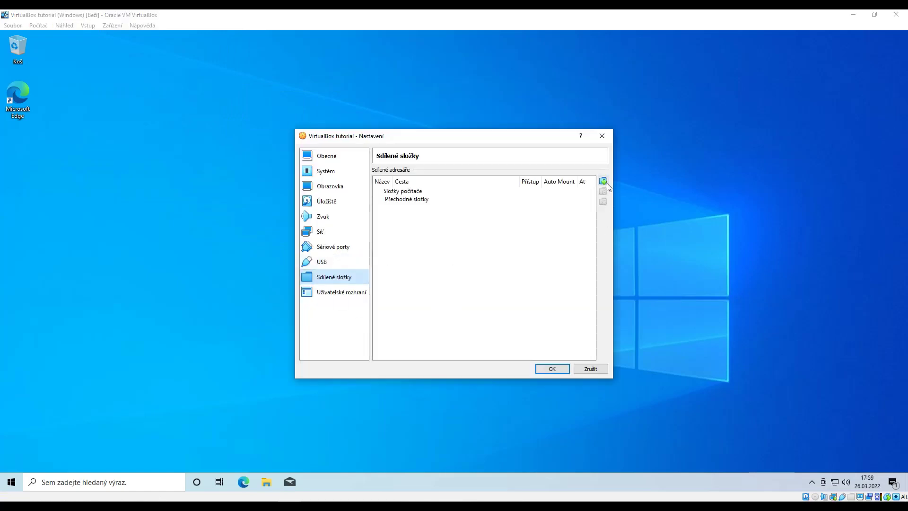
# Add a new shared folder pointing to D:\VM\.Shared.
pyautogui.click(607, 183)
pyautogui.click(518, 216)
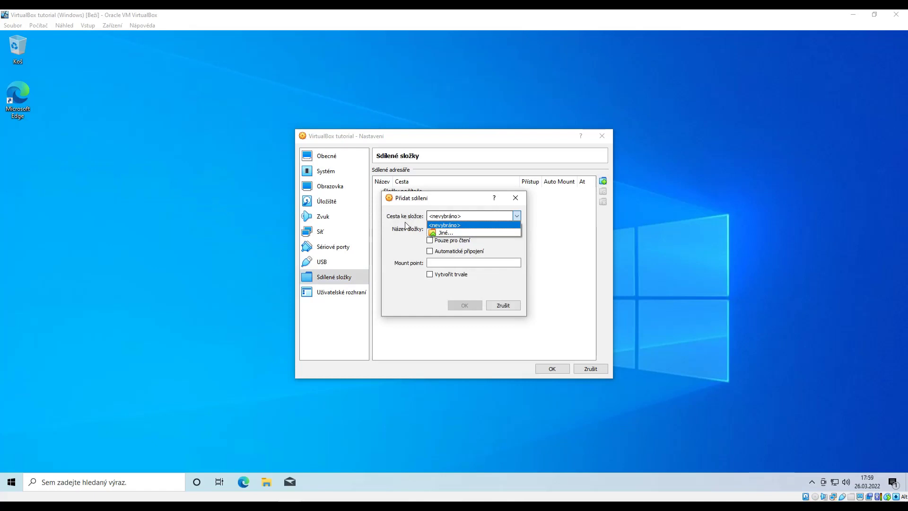
pyautogui.click(456, 233)
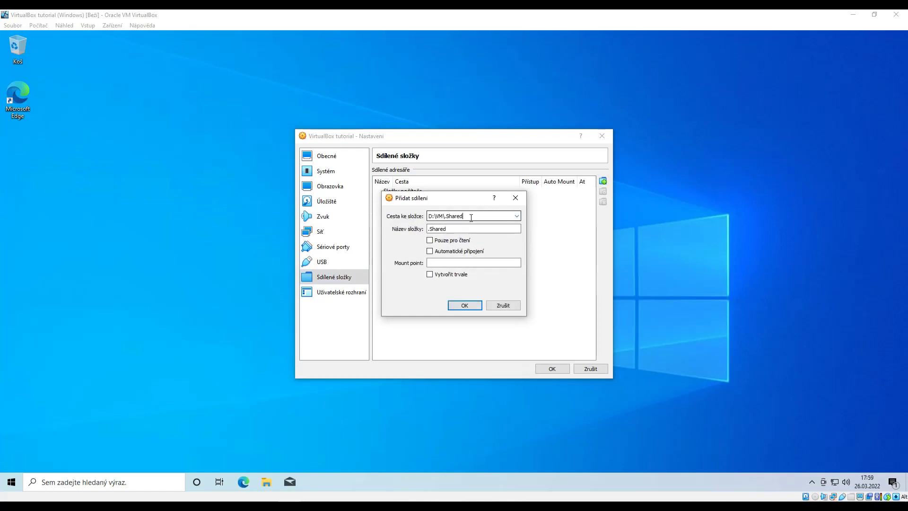
pyautogui.moveTo(472, 218); pyautogui.dragTo(428, 219)
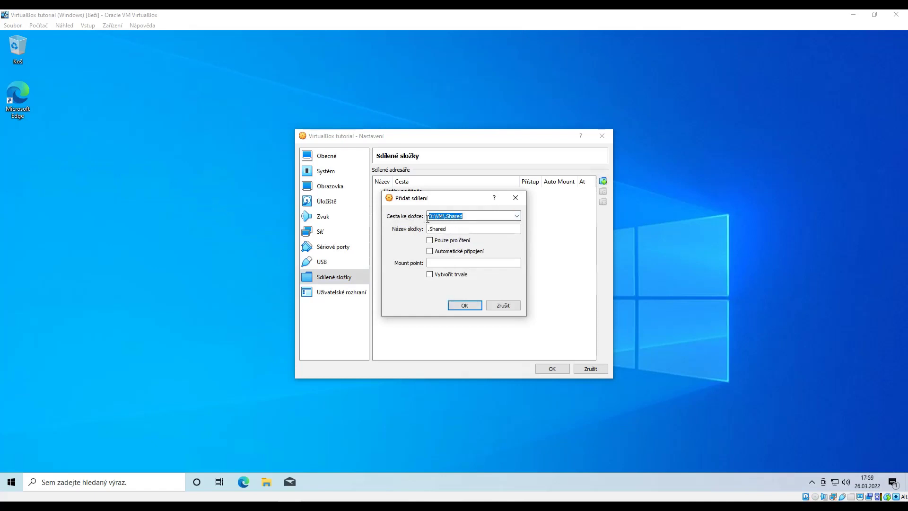
pyautogui.click(463, 216)
pyautogui.moveTo(463, 217); pyautogui.dragTo(446, 217)
# Name the share Sdílená_složka, make it read-only with auto-mount, and confirm the settings.
pyautogui.click(428, 231)
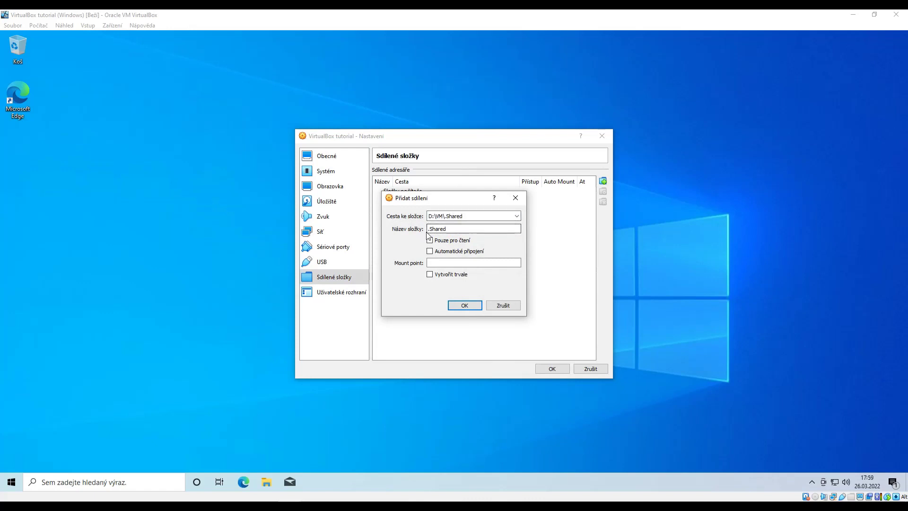
pyautogui.press('Tab')
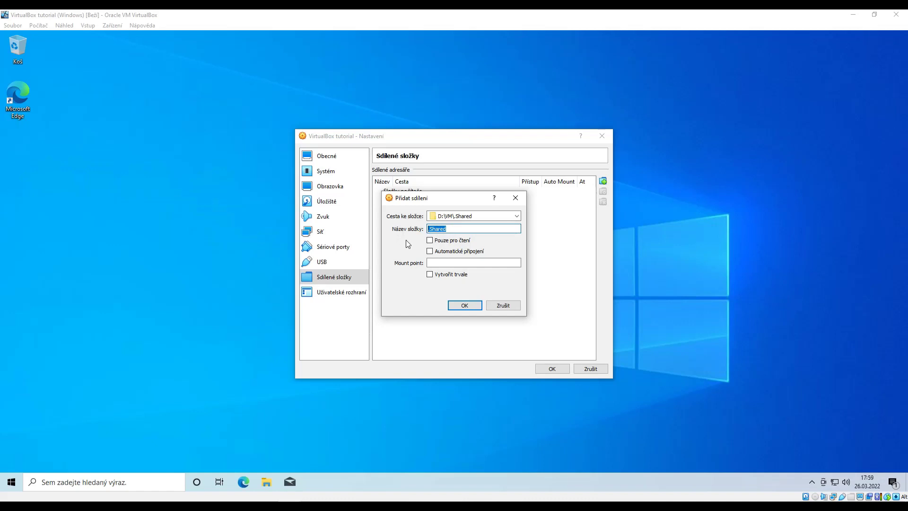
pyautogui.write('Sdílená_složka')
pyautogui.click(443, 240)
pyautogui.click(471, 254)
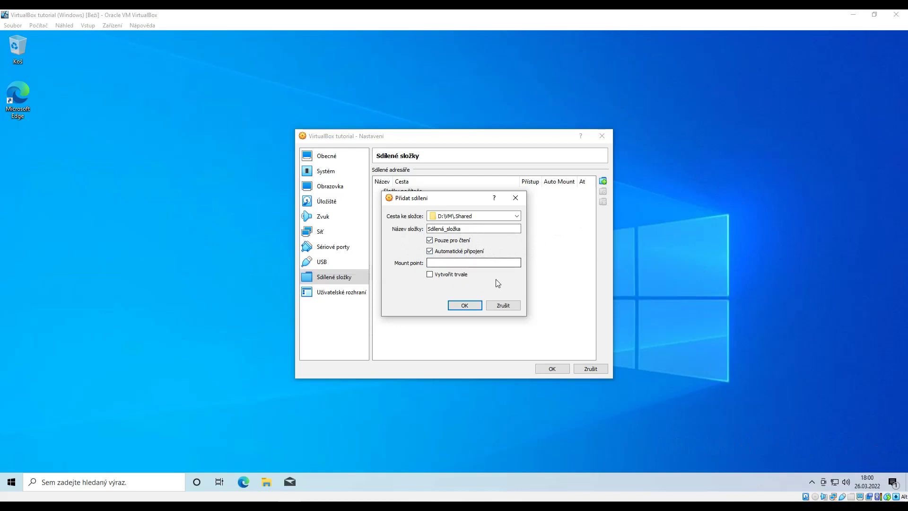
pyautogui.click(511, 264)
pyautogui.click(466, 307)
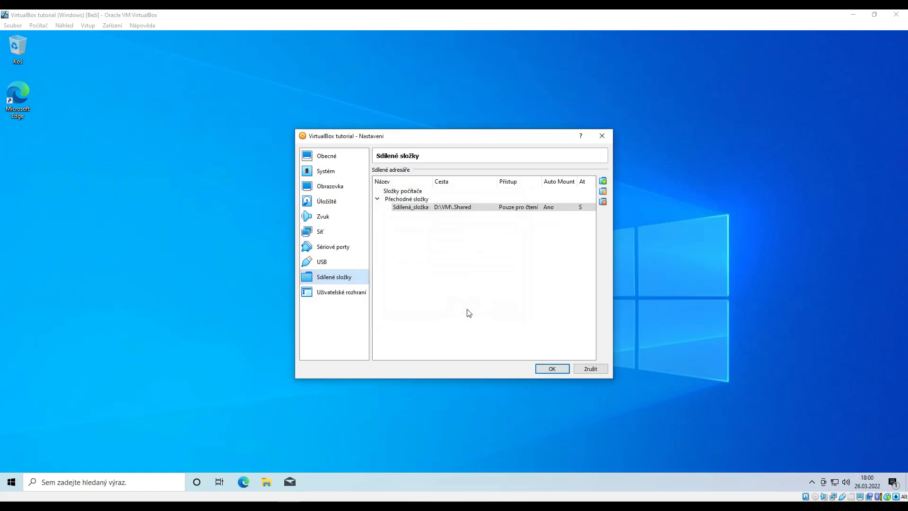
pyautogui.click(554, 370)
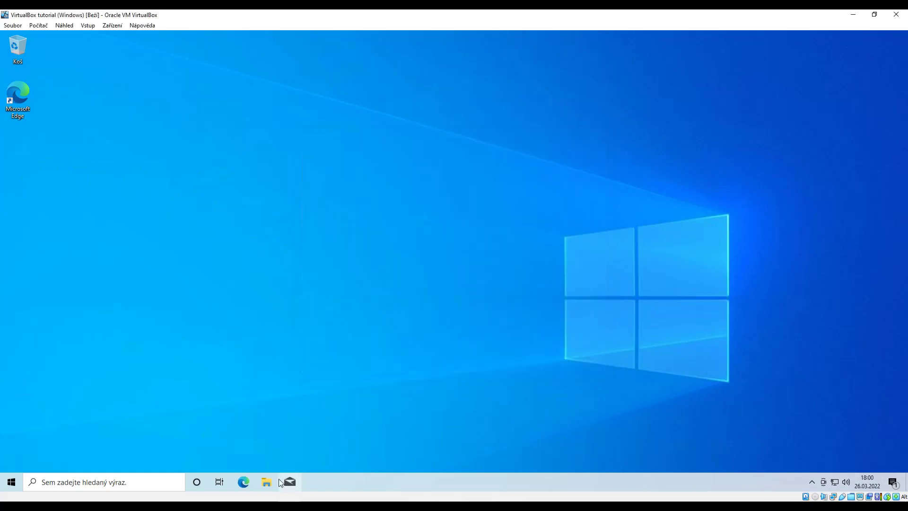
# In the guest's File Explorer, open the Sdílená_složka (Z:) shared network drive.
pyautogui.click(268, 482)
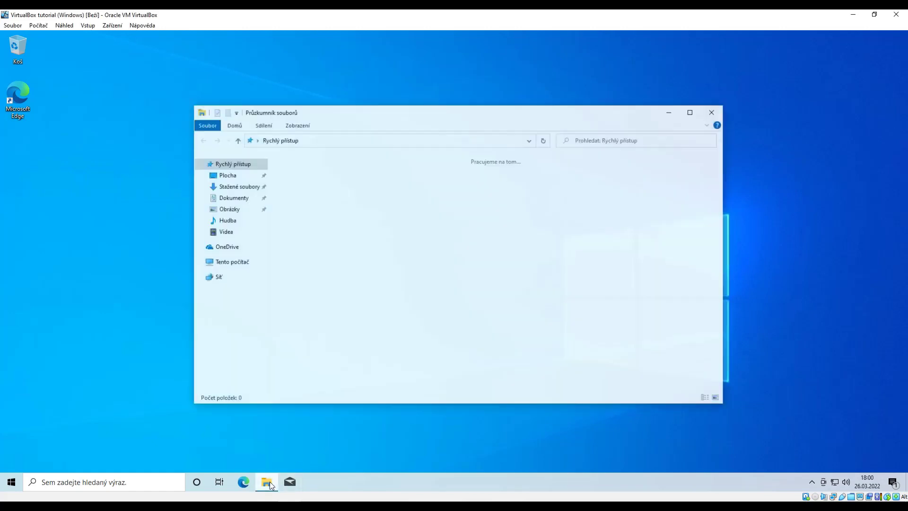
pyautogui.click(231, 262)
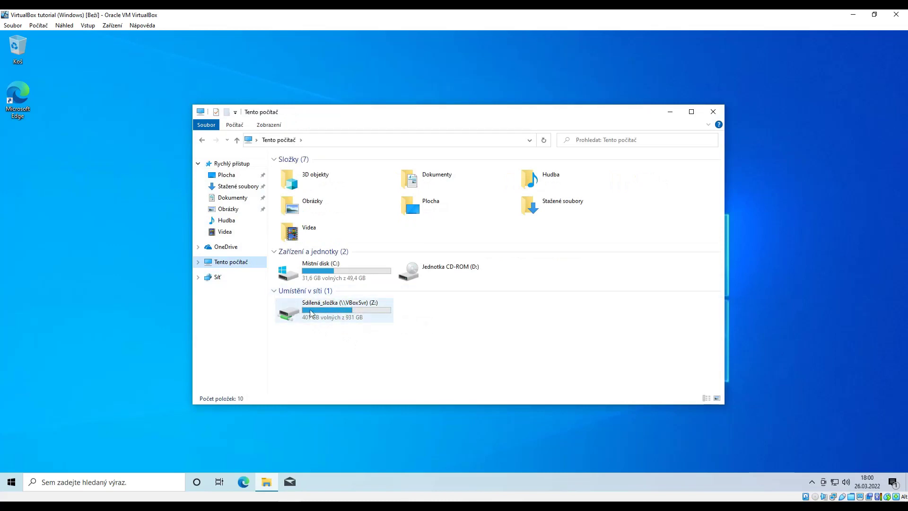
pyautogui.doubleClick(344, 315)
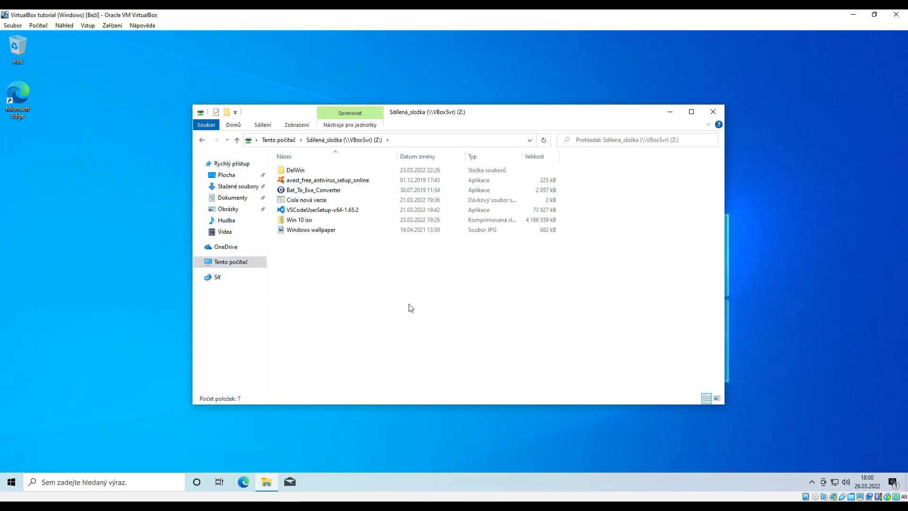
# Copy Bat_To_Exe_Converter from the shared folder onto the guest desktop.
pyautogui.click(319, 232)
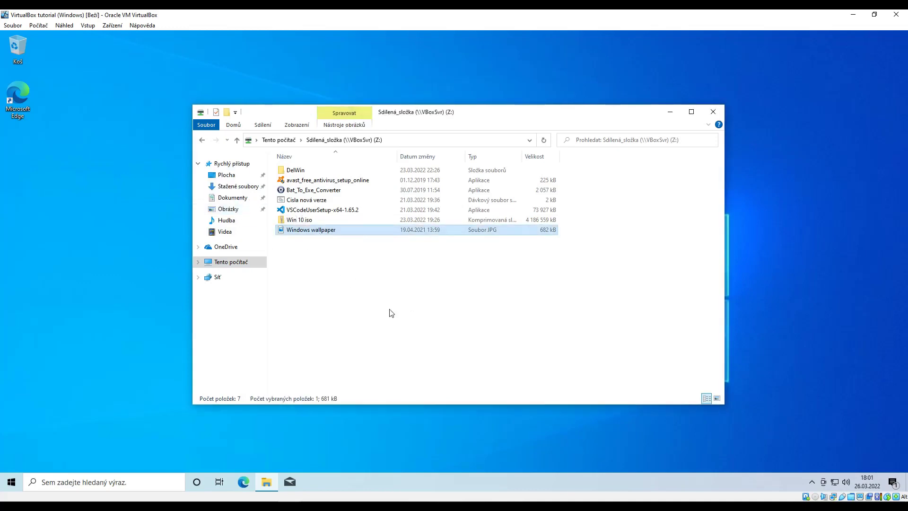
pyautogui.moveTo(392, 313); pyautogui.dragTo(452, 286)
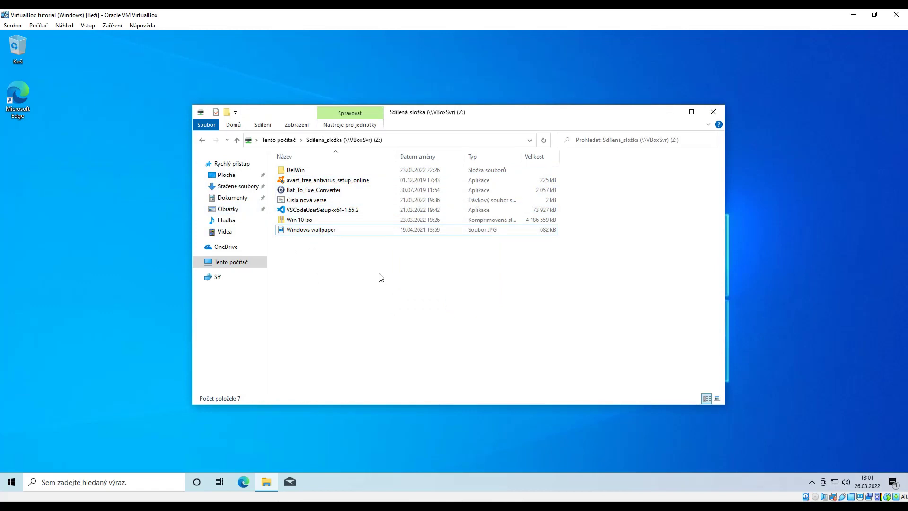
pyautogui.click(309, 191)
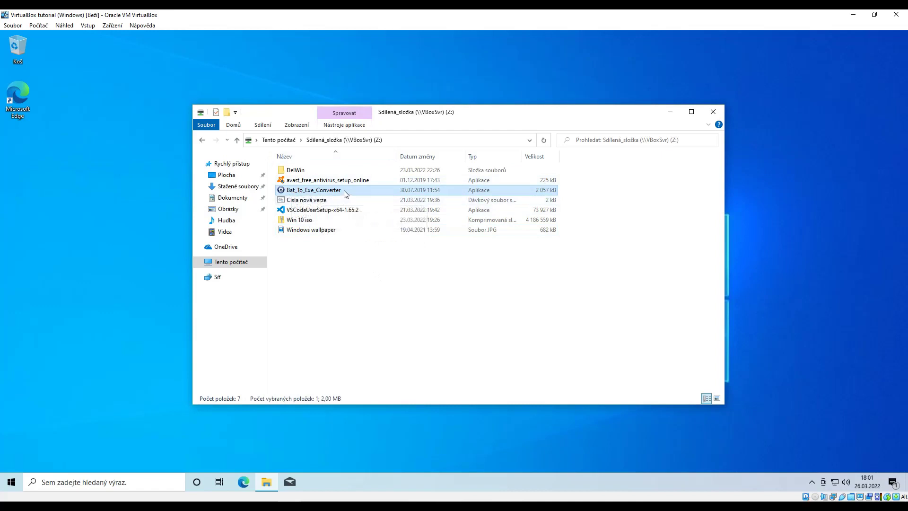
pyautogui.moveTo(344, 191); pyautogui.dragTo(13, 140)
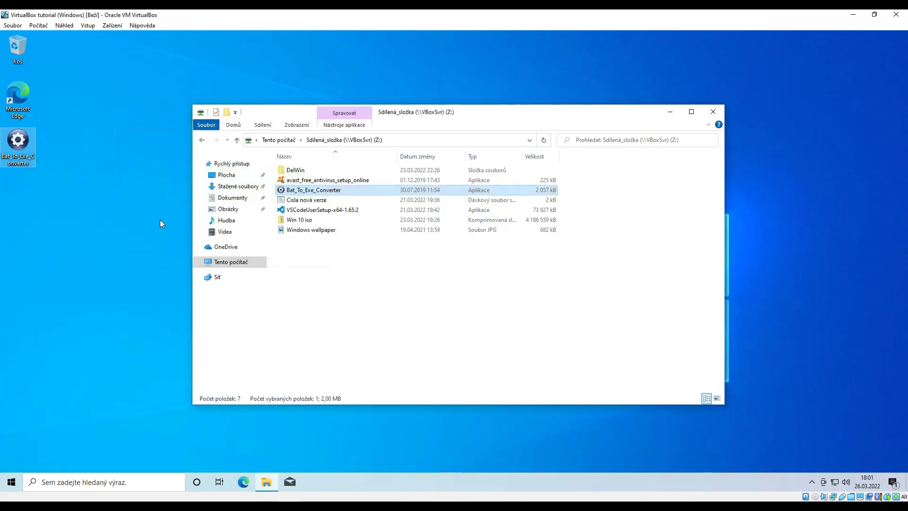
# Set the Windows wallpaper image from Obrázky as the desktop background.
pyautogui.click(227, 210)
pyautogui.click(410, 179)
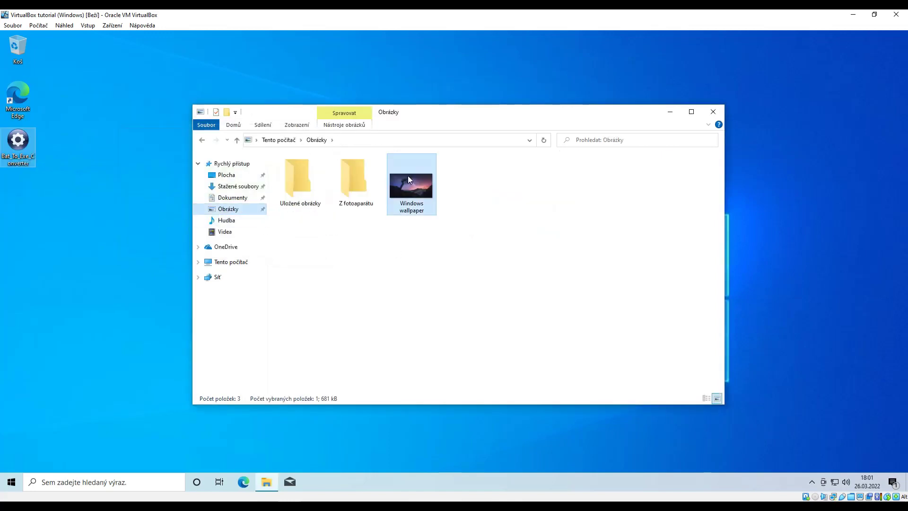
pyautogui.rightClick(408, 176)
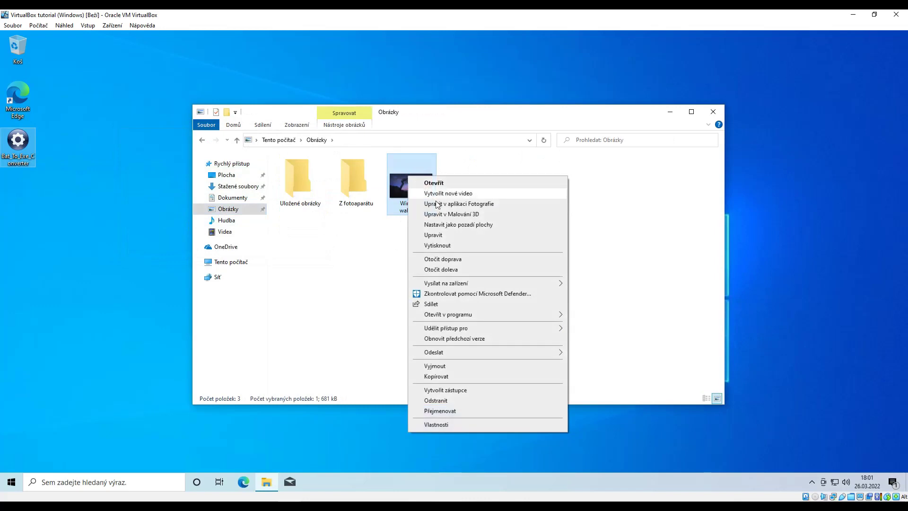
pyautogui.click(447, 225)
pyautogui.moveTo(397, 116); pyautogui.dragTo(473, 100)
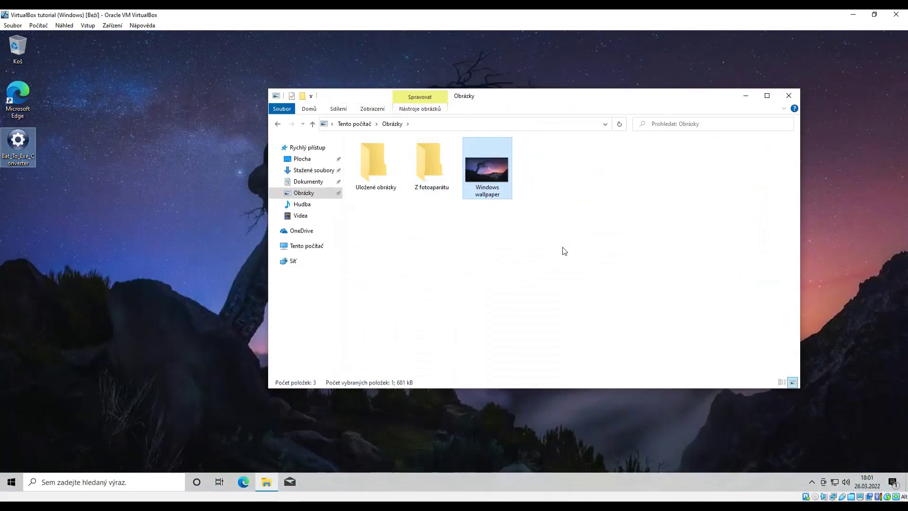
# Pin the ribbon, show file name extensions and hidden items, then close Explorer.
pyautogui.click(309, 109)
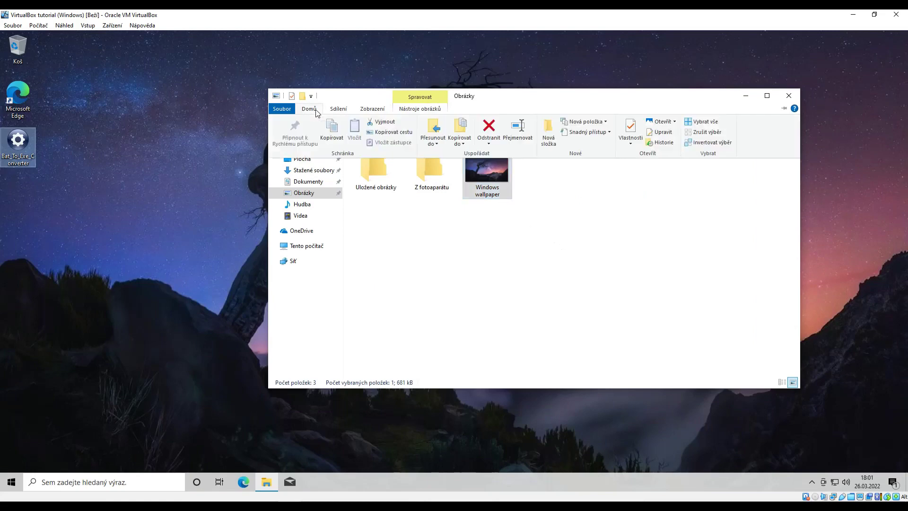
pyautogui.click(783, 109)
pyautogui.click(383, 110)
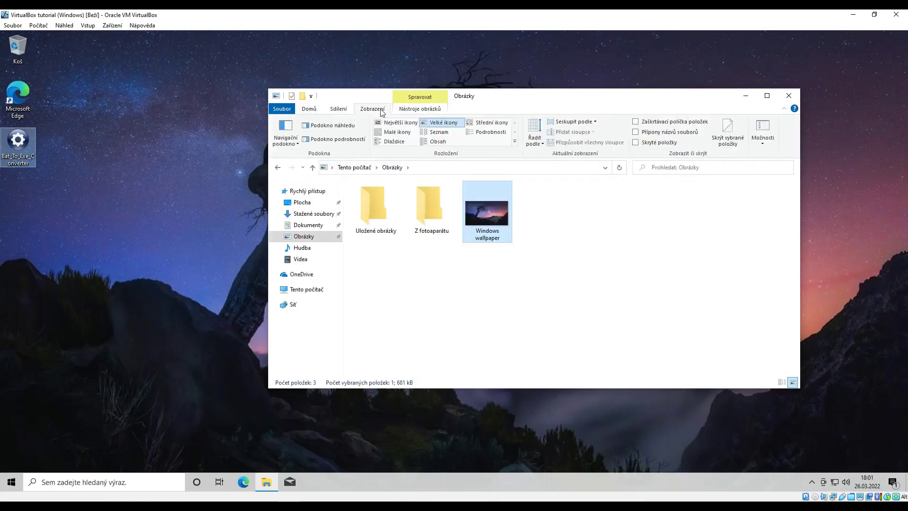
pyautogui.click(687, 134)
pyautogui.click(672, 145)
pyautogui.click(790, 95)
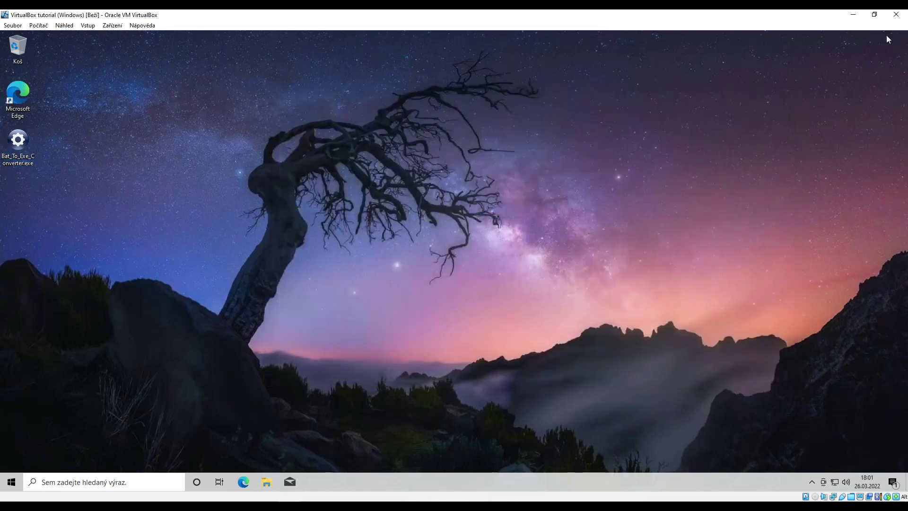
# Review the close-VM options (power off, revert to Windows snapshot), then cancel and keep running.
pyautogui.click(897, 15)
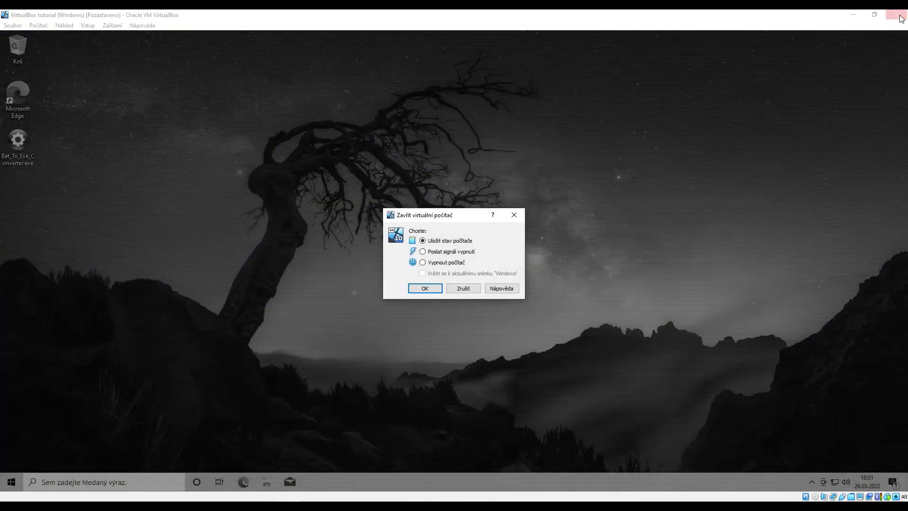
pyautogui.click(447, 264)
pyautogui.click(450, 274)
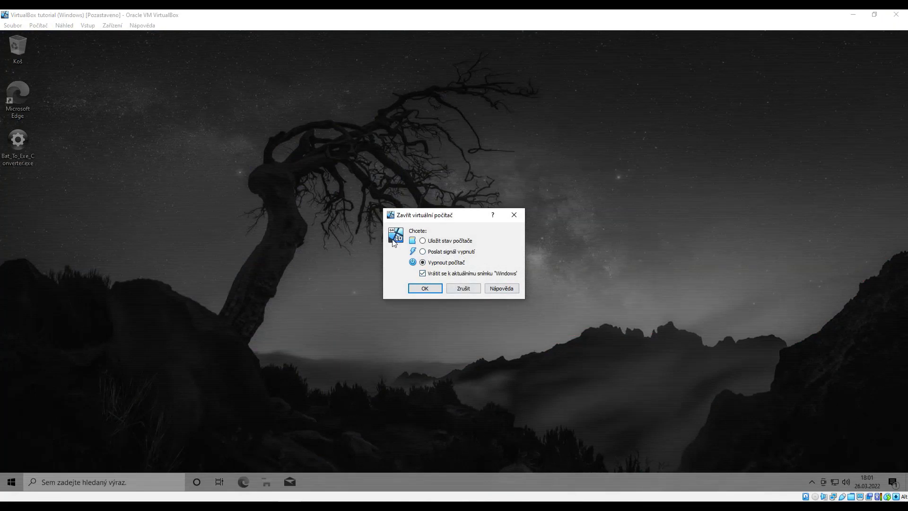
pyautogui.click(466, 289)
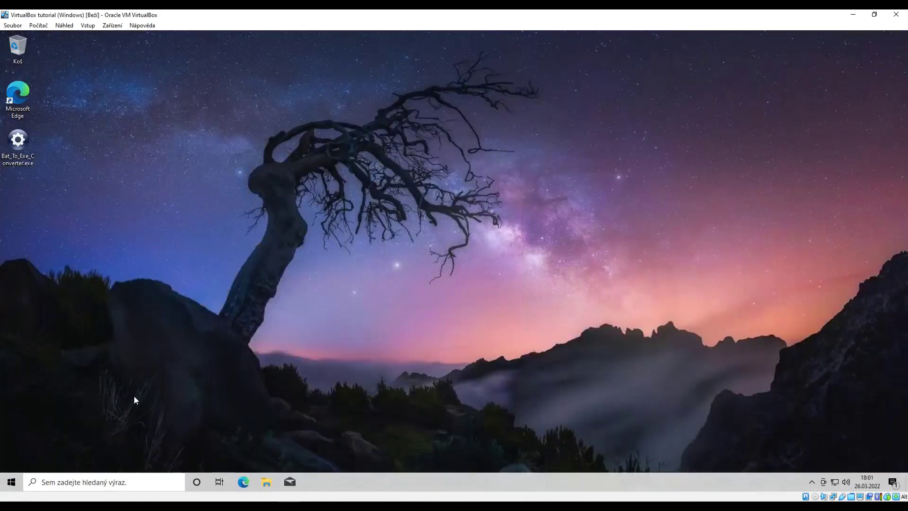
# Shut down the guest Windows through Start > Power > Vypnout.
pyautogui.click(12, 482)
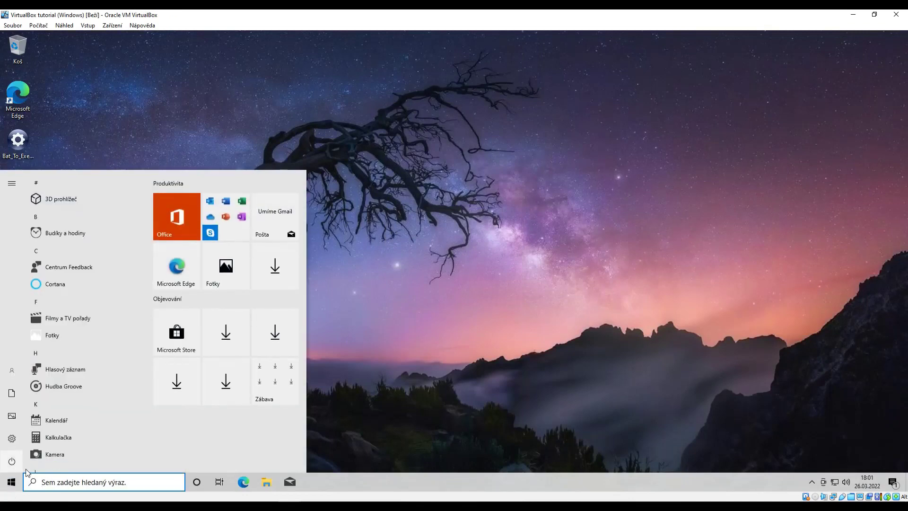
pyautogui.click(12, 462)
pyautogui.click(31, 422)
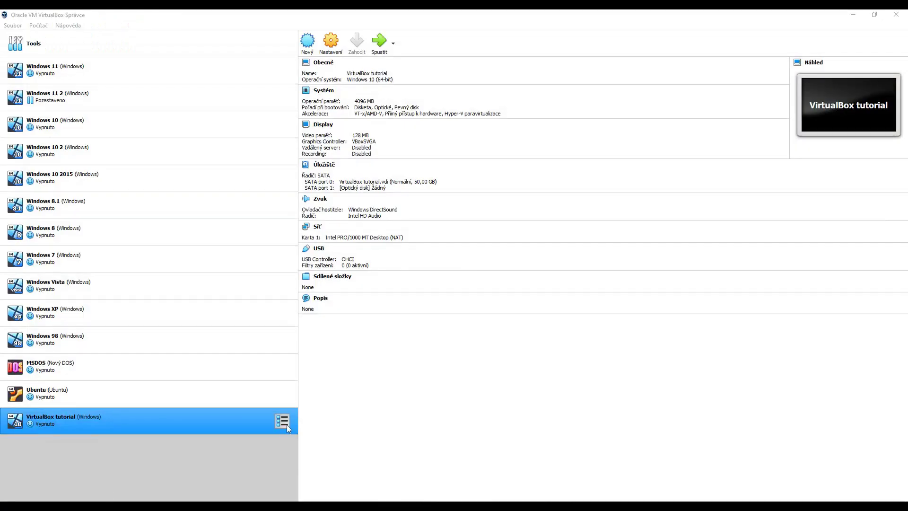
# Switch the VM to its Snímky view and select the Windows snapshot.
pyautogui.click(286, 424)
pyautogui.click(323, 439)
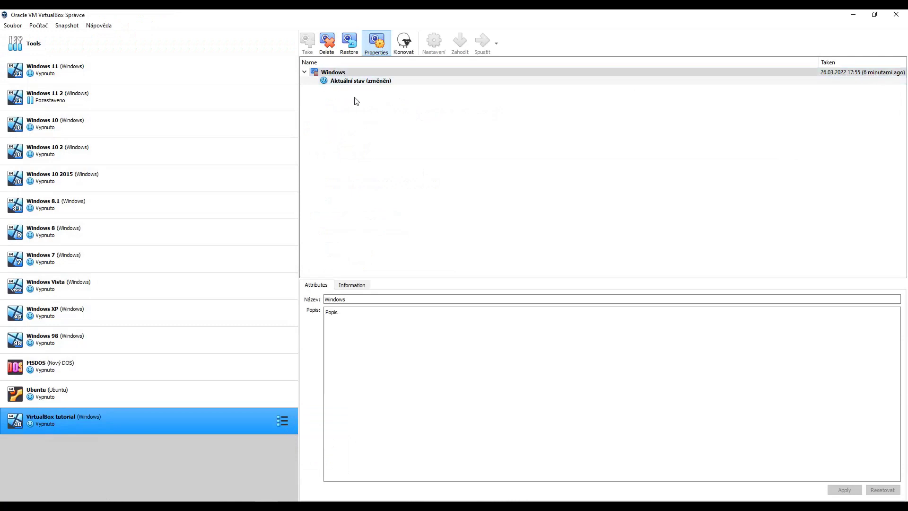
pyautogui.doubleClick(333, 73)
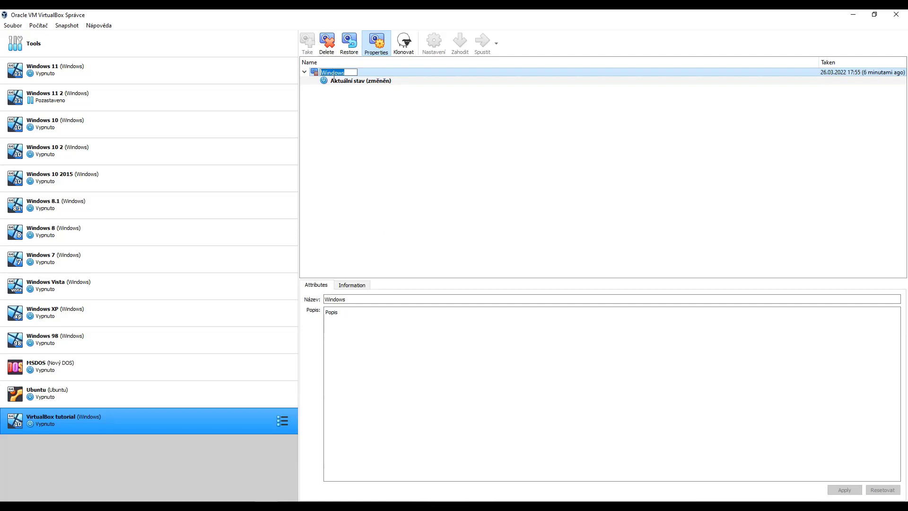
pyautogui.press('Return')
# Restore the Windows snapshot without saving the current state, then return to Detaily.
pyautogui.click(352, 53)
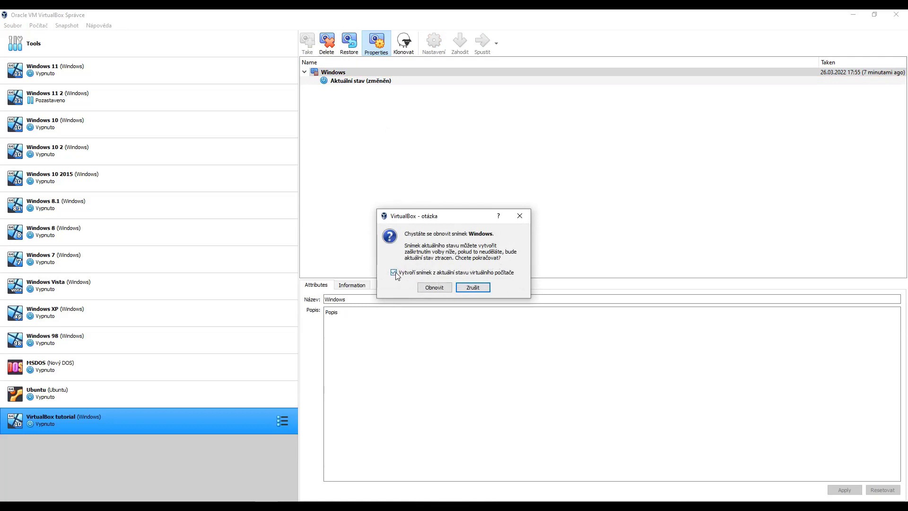
pyautogui.click(447, 288)
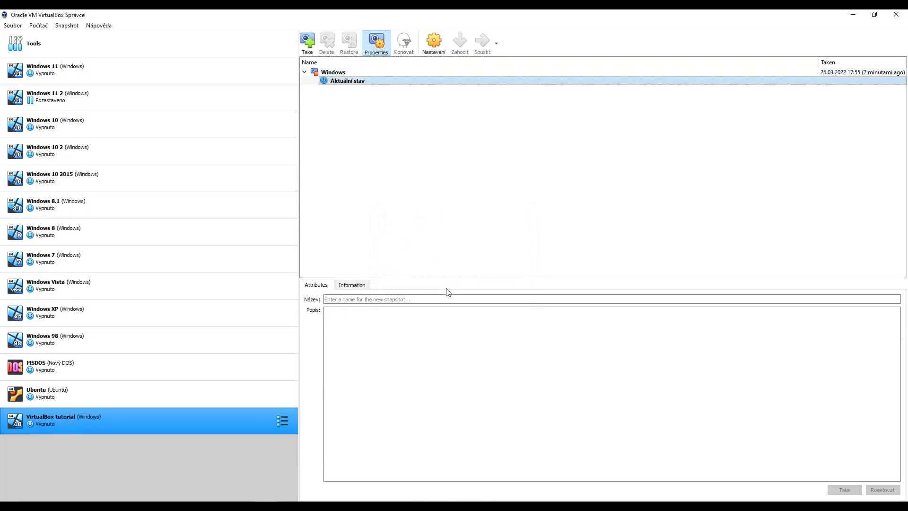
pyautogui.click(283, 421)
pyautogui.click(321, 418)
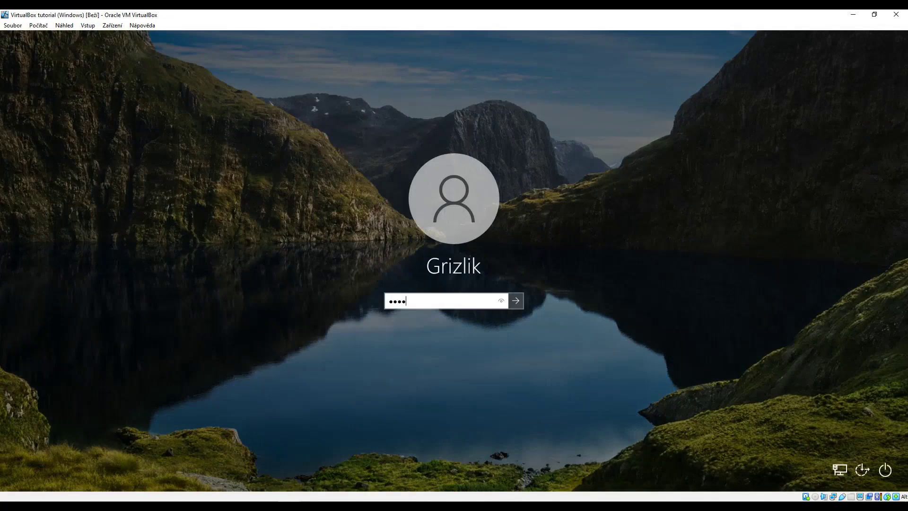
# Sign in at the restored guest's Windows 10 login screen.
pyautogui.press('Return')
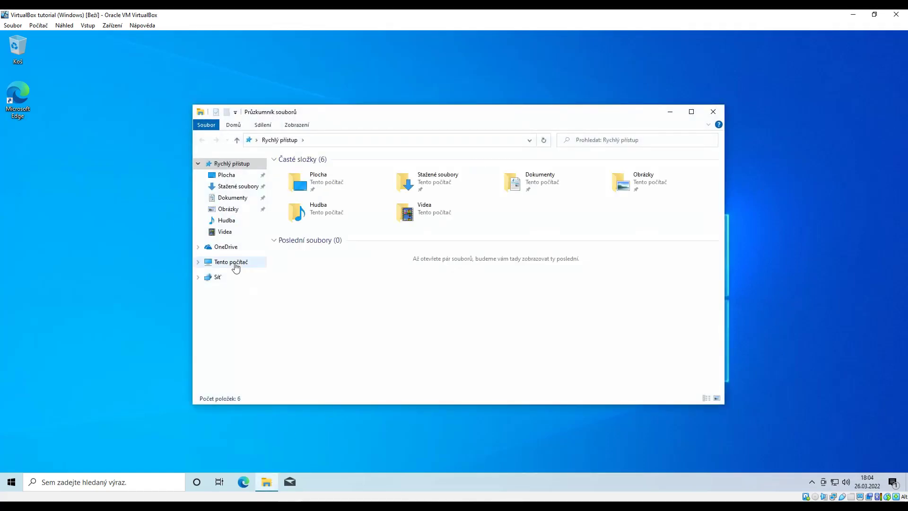
pyautogui.click(235, 264)
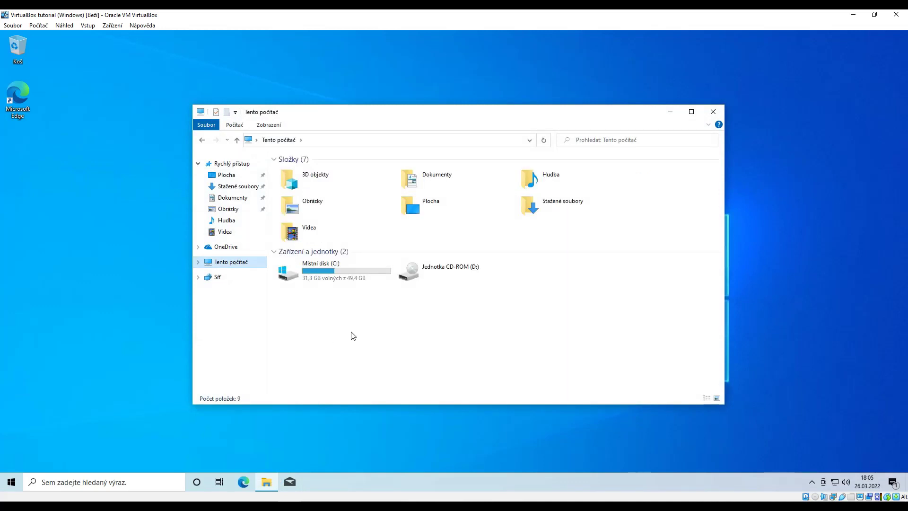
pyautogui.rightClick(423, 479)
pyautogui.click(452, 435)
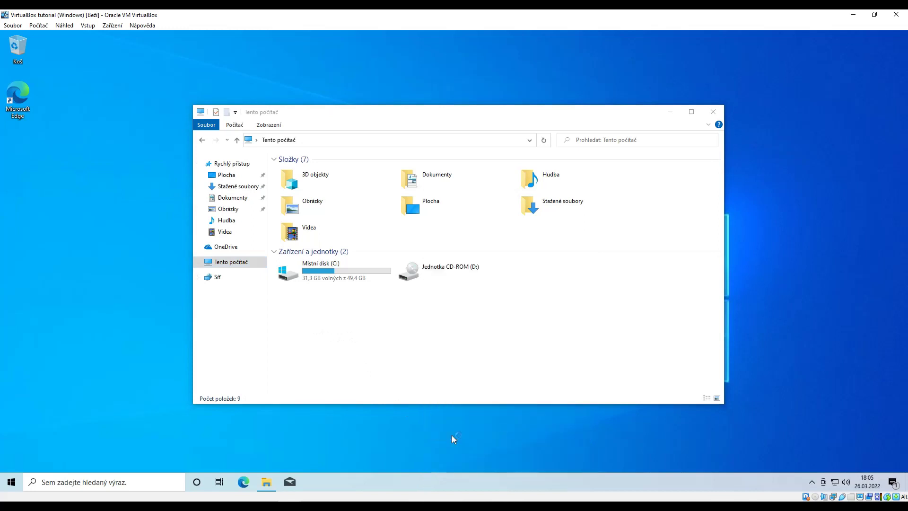
pyautogui.click(81, 237)
pyautogui.click(97, 162)
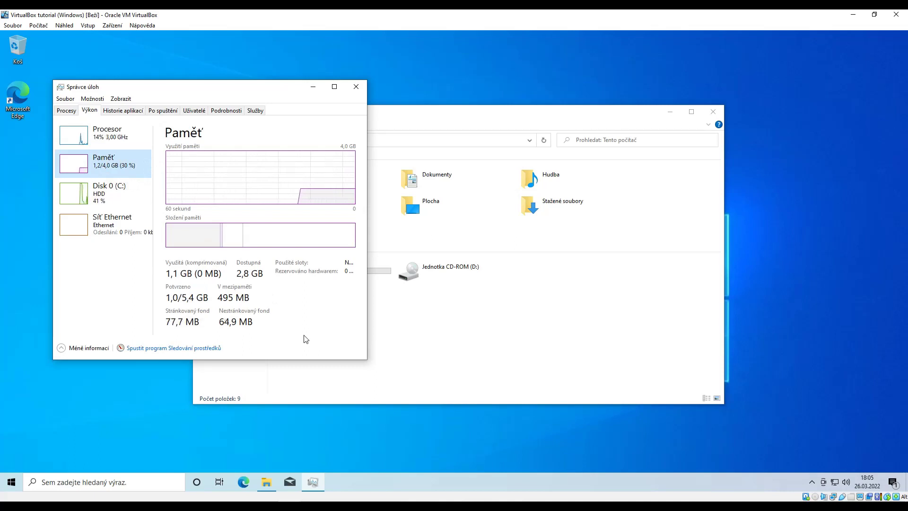
pyautogui.click(433, 357)
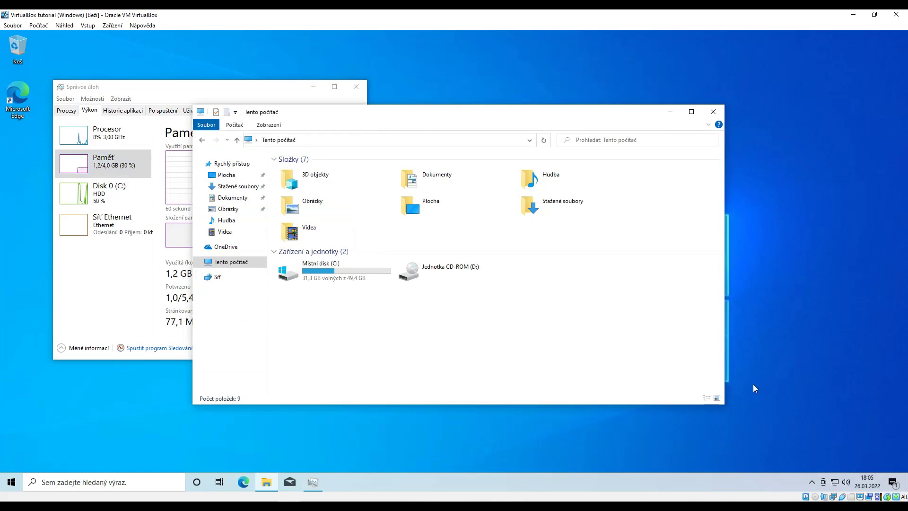
pyautogui.click(101, 289)
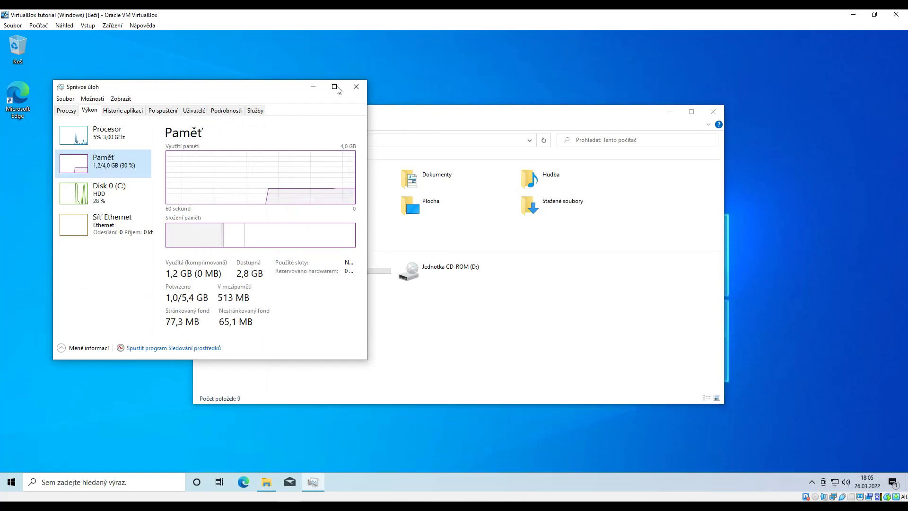
pyautogui.click(357, 87)
pyautogui.click(719, 112)
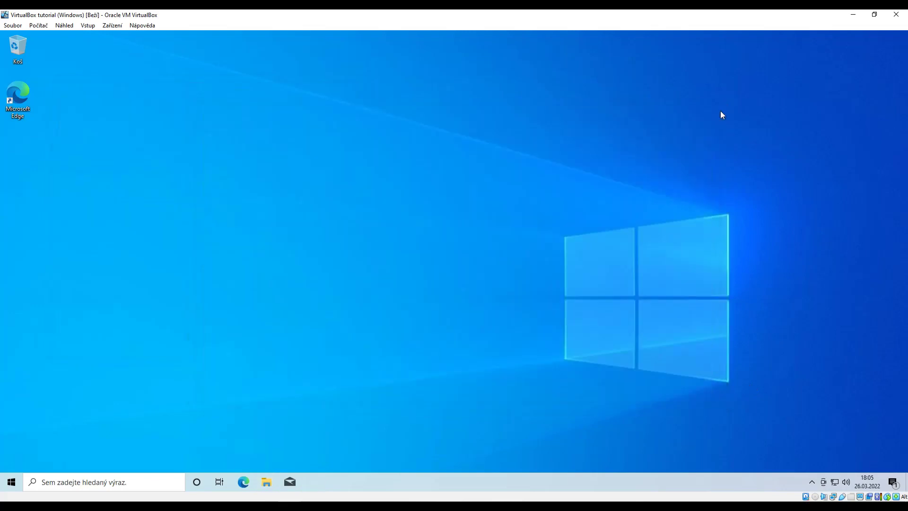